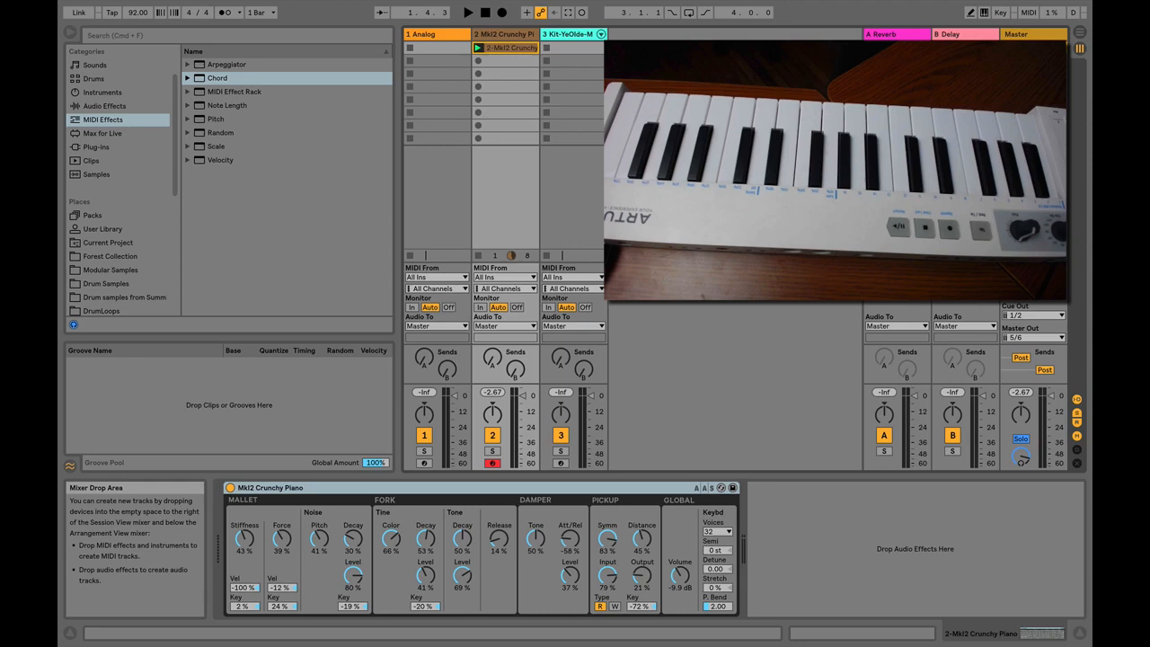
Add the Velocity MIDI effect before the MkI2 Crunchy Piano instrument on track 2
{"action": "left_click", "coordinate": [144, 134]}
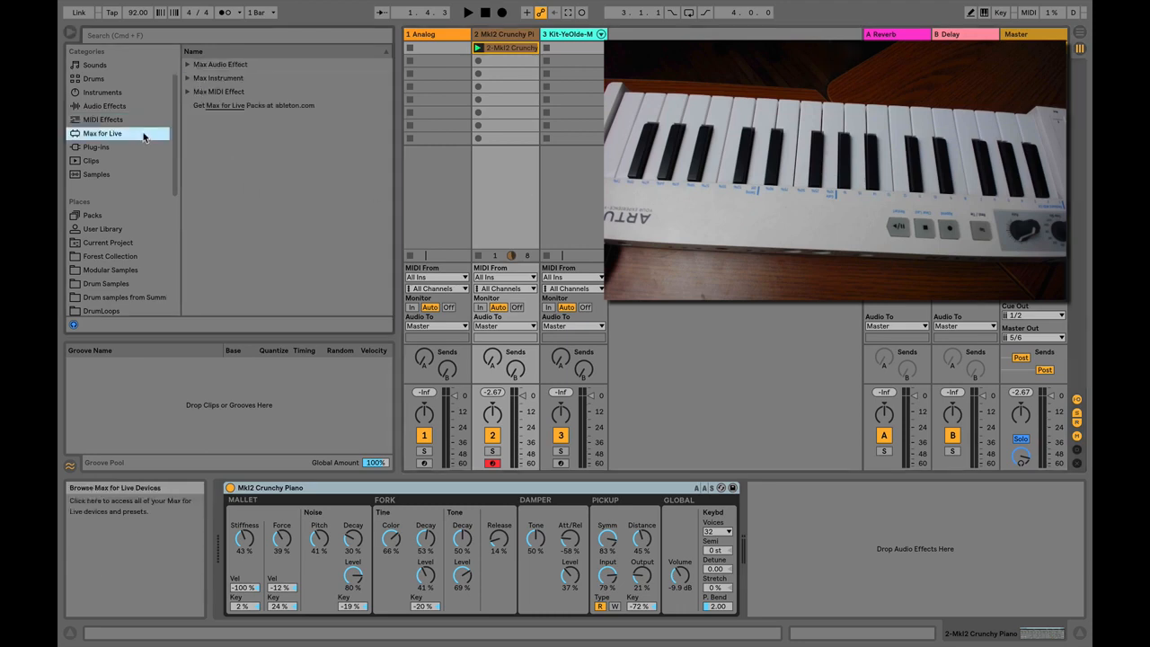
{"action": "left_click", "coordinate": [139, 123]}
{"action": "left_click", "coordinate": [217, 161]}
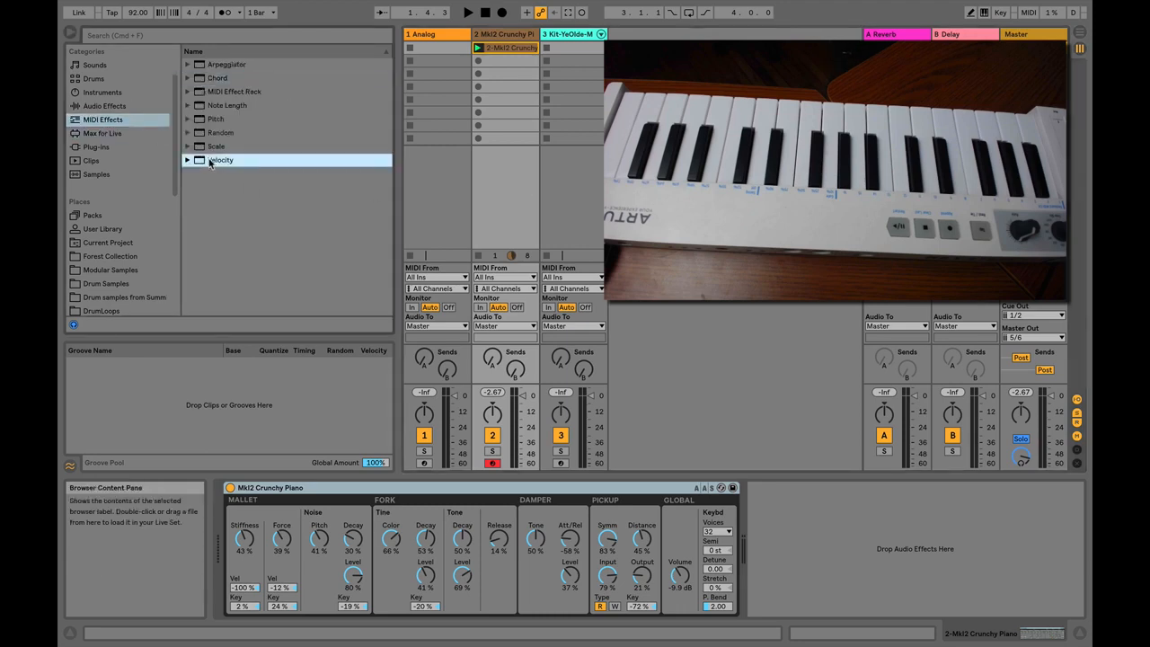
{"action": "left_click_drag", "start_coordinate": [205, 163], "coordinate": [230, 512]}
{"action": "left_click", "coordinate": [430, 489]}
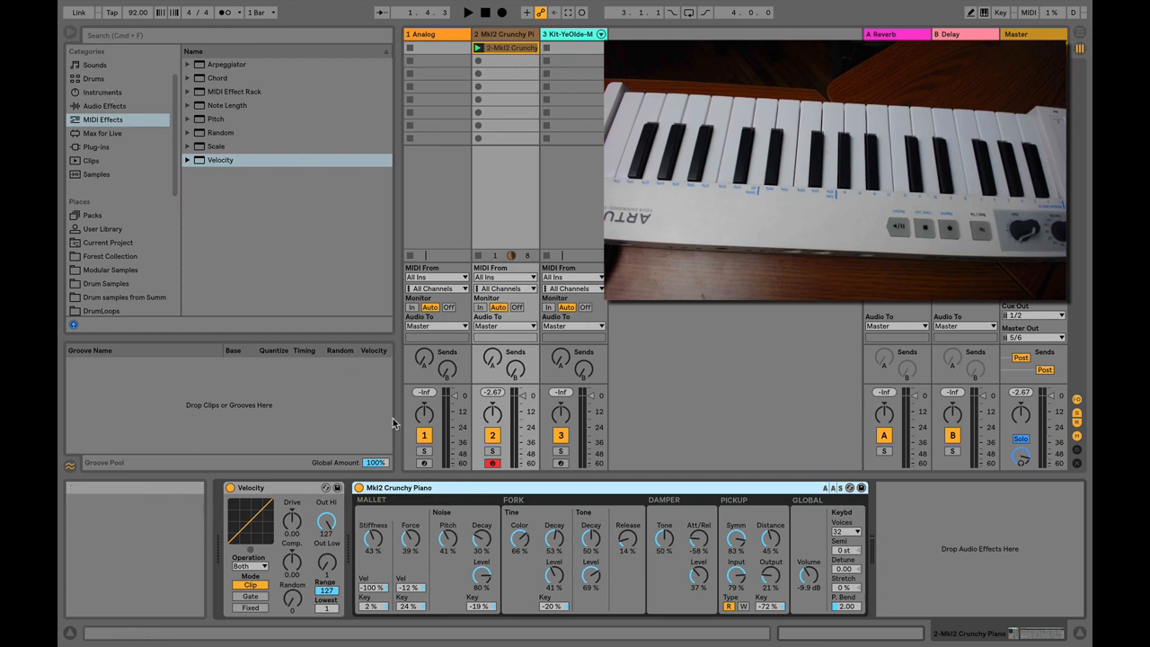
{"action": "left_click", "coordinate": [280, 488]}
{"action": "left_click", "coordinate": [399, 489]}
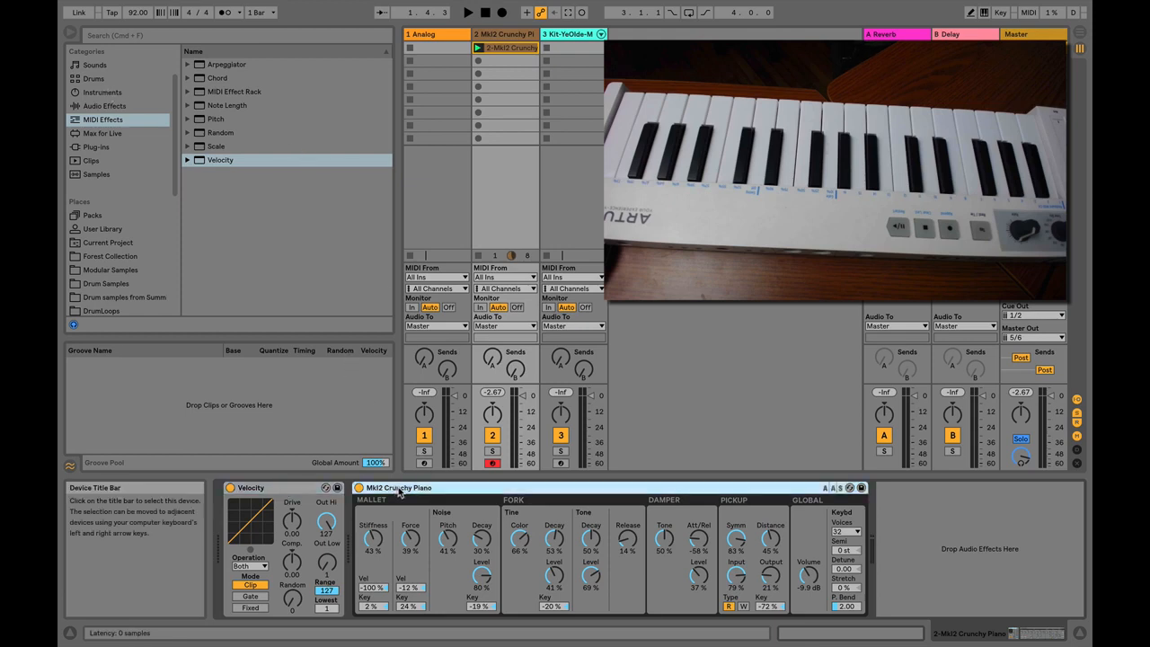
{"action": "left_click", "coordinate": [315, 490]}
{"action": "left_click", "coordinate": [395, 490]}
{"action": "left_click", "coordinate": [301, 491]}
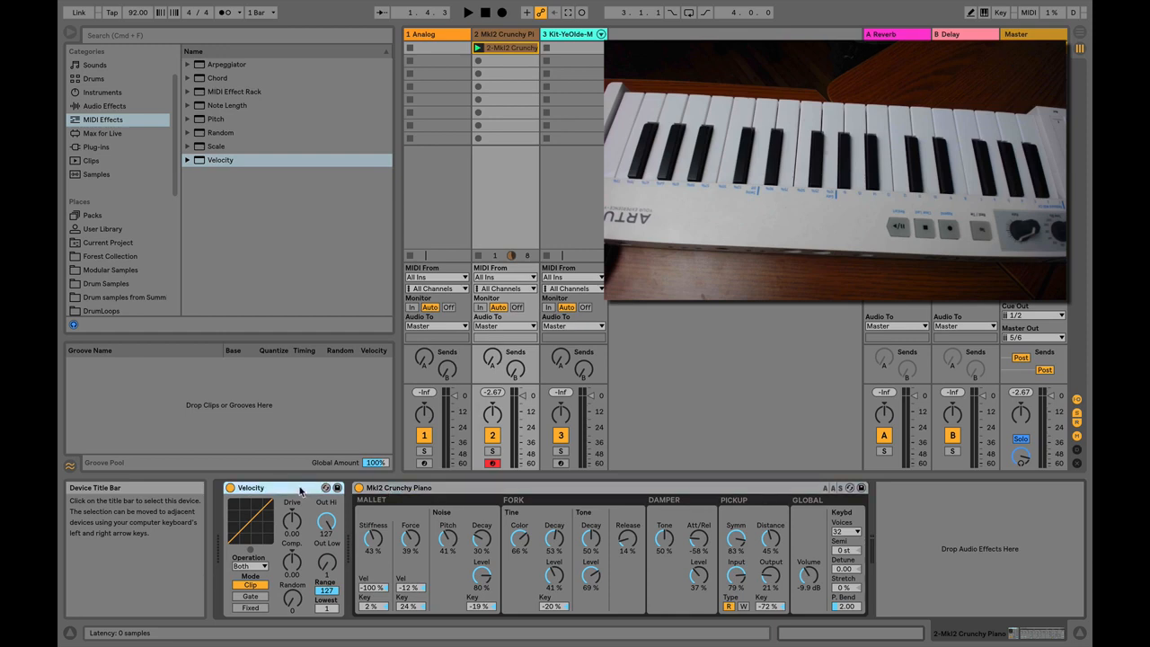
{"action": "left_click", "coordinate": [381, 491]}
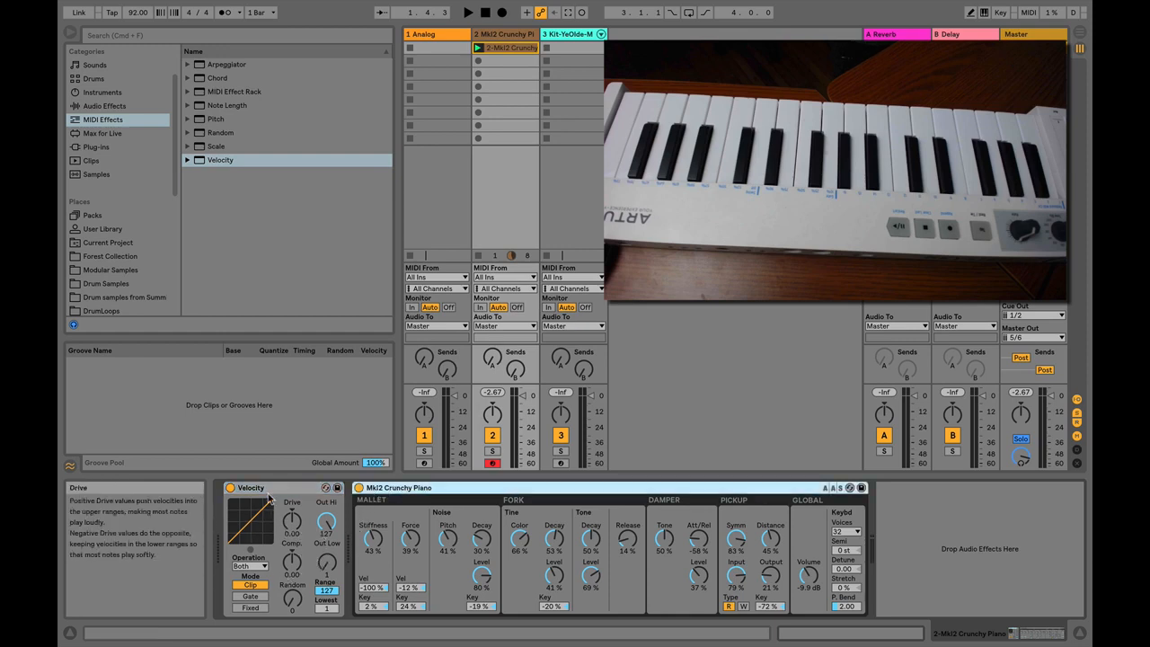
{"action": "left_click", "coordinate": [310, 492]}
{"action": "key", "text": "Right"}
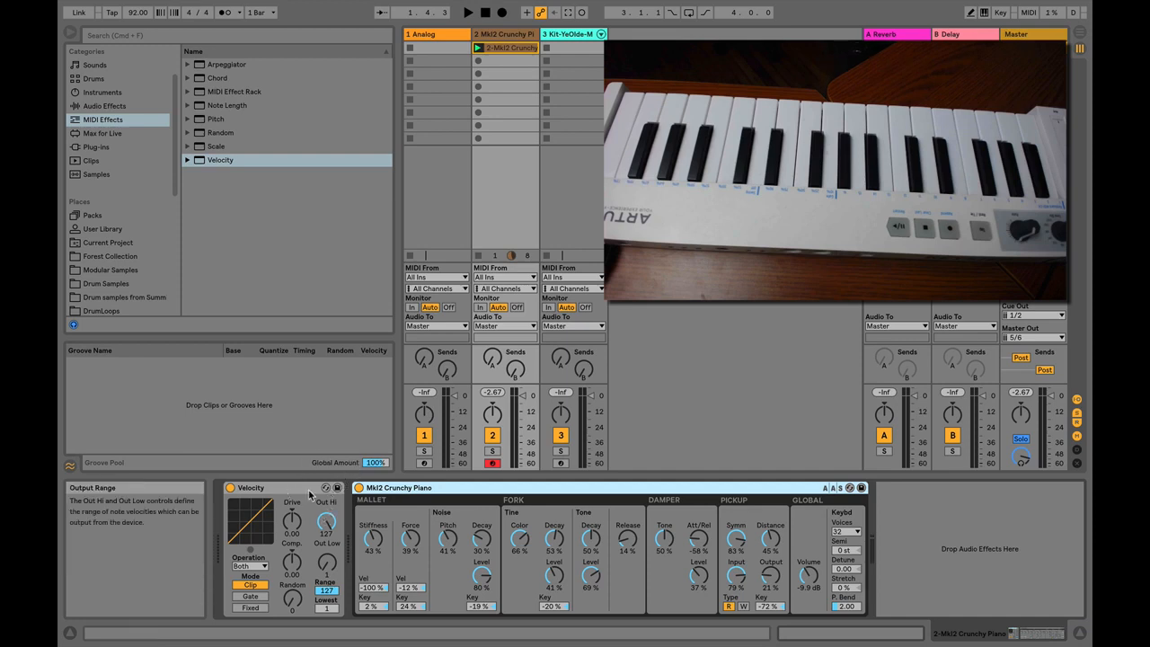
{"action": "left_click", "coordinate": [288, 494]}
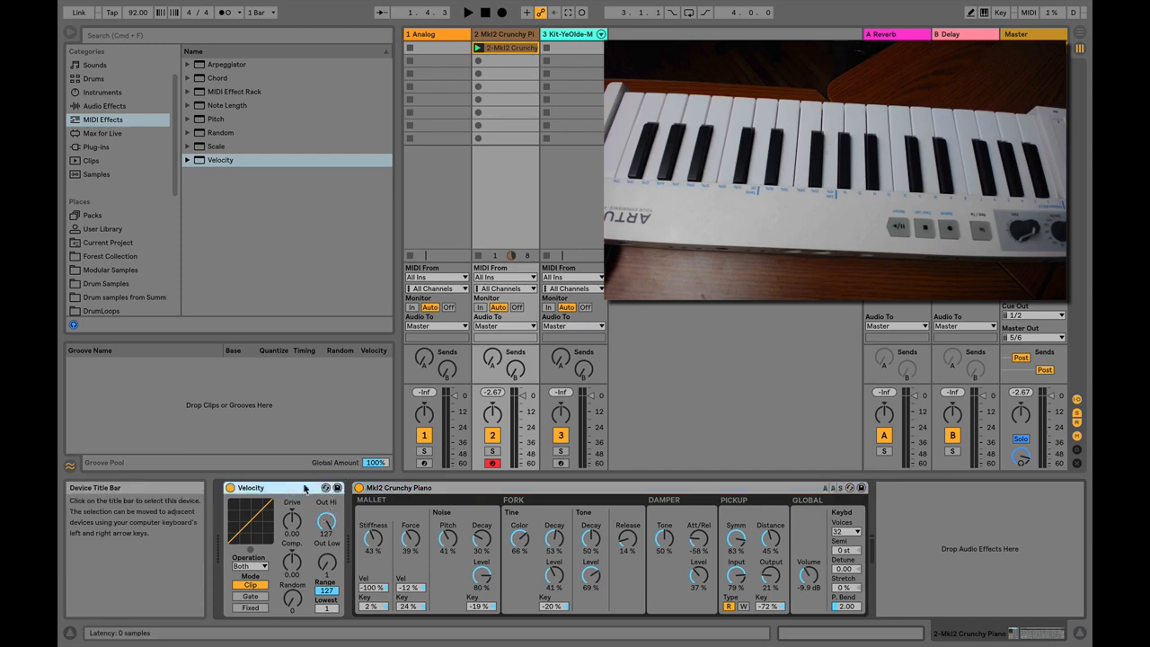
{"action": "left_click", "coordinate": [358, 490]}
{"action": "left_click", "coordinate": [301, 491]}
Open the notes and velocities of the Crunchy Piano clip and play it back to audition its dynamics
{"action": "left_click", "coordinate": [492, 52]}
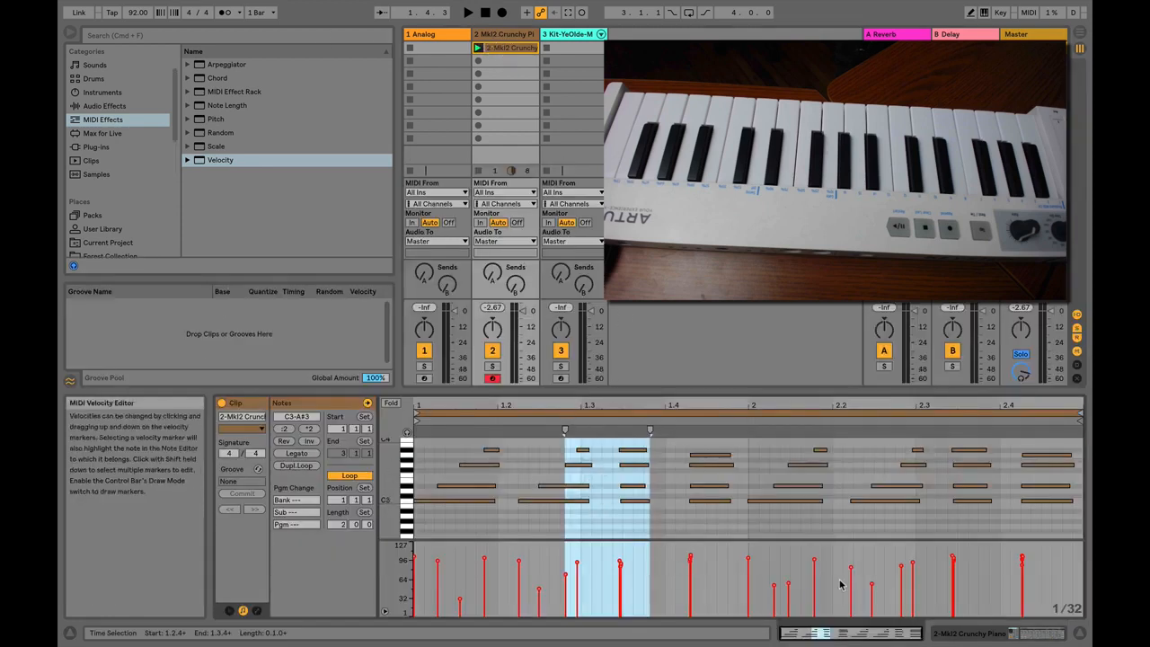
{"action": "left_click", "coordinate": [467, 13]}
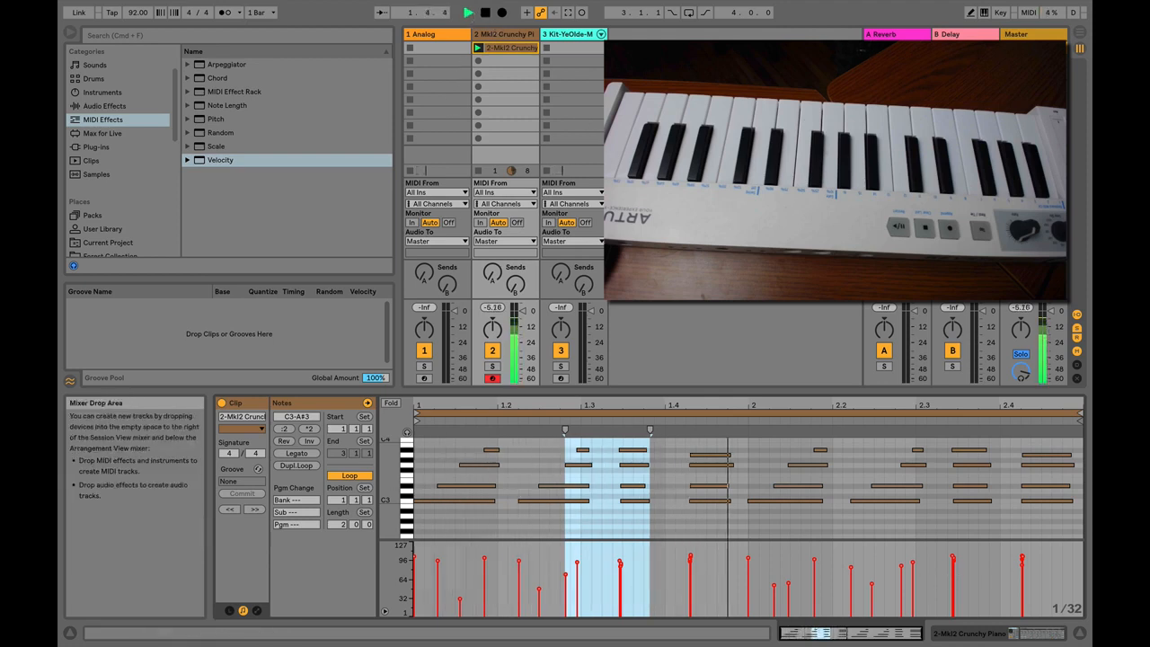
{"action": "left_click", "coordinate": [485, 13]}
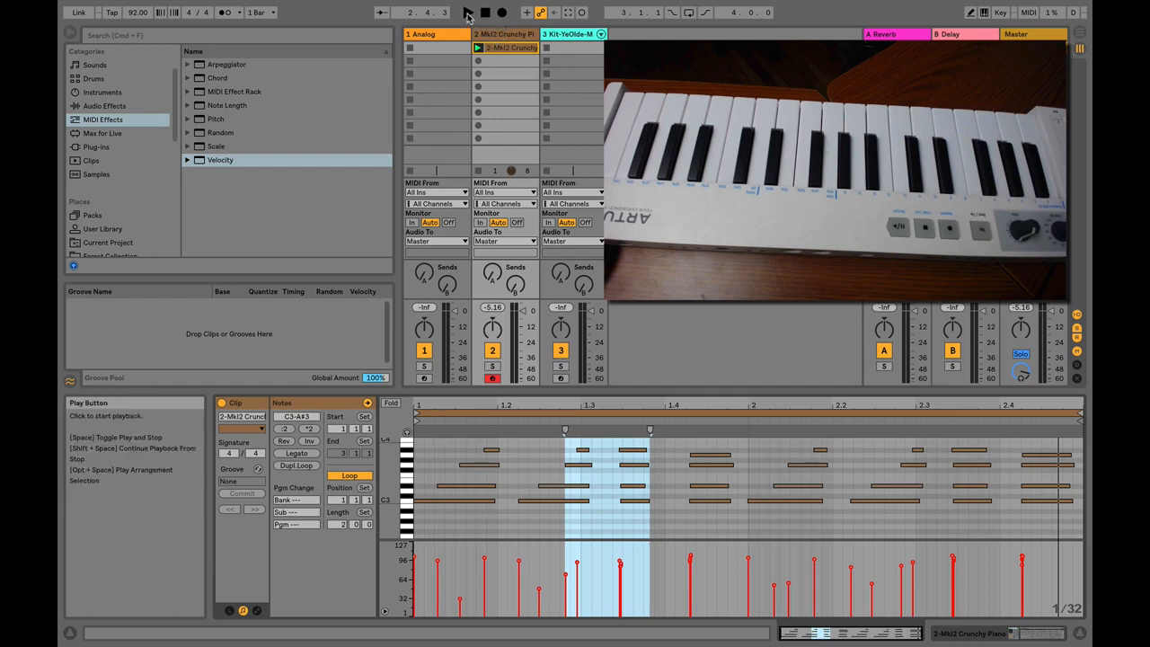
{"action": "left_click", "coordinate": [467, 16]}
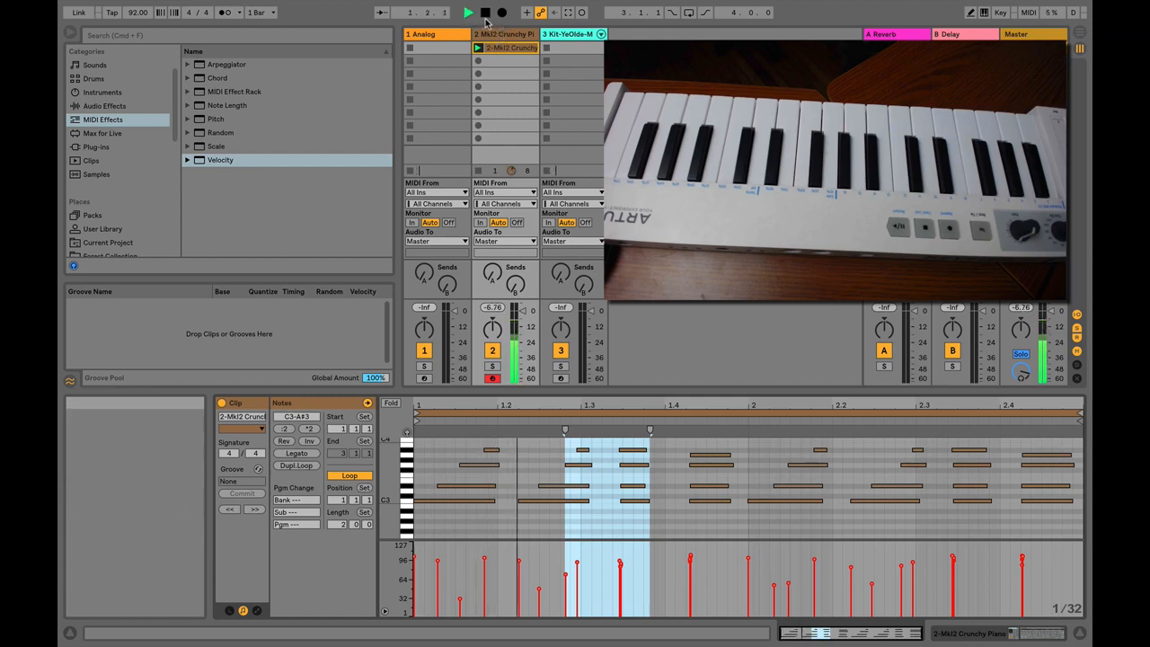
{"action": "left_click", "coordinate": [485, 16]}
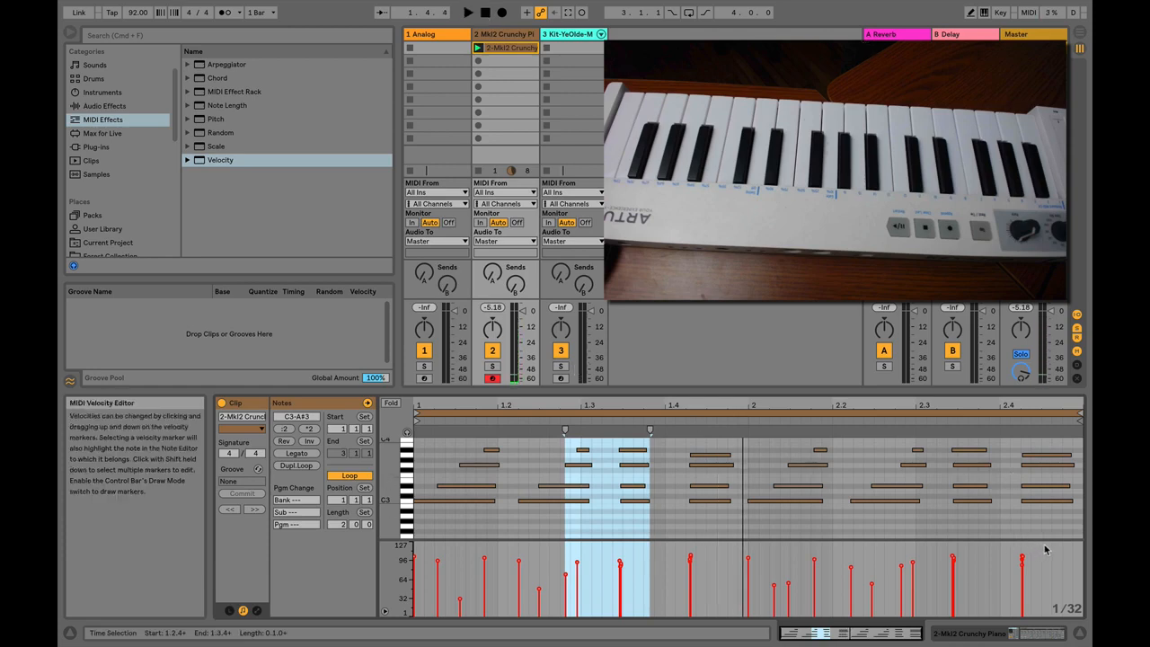
Select all notes in the clip, lower their velocities to a range of 17 to 62, and audition them
{"action": "left_click_drag", "start_coordinate": [1045, 549], "coordinate": [386, 609]}
{"action": "mouse_move", "coordinate": [688, 563]}
{"action": "left_mouse_down"}
{"action": "mouse_move", "coordinate": [688, 593]}
{"action": "mouse_move", "coordinate": [686, 561]}
{"action": "left_mouse_up"}
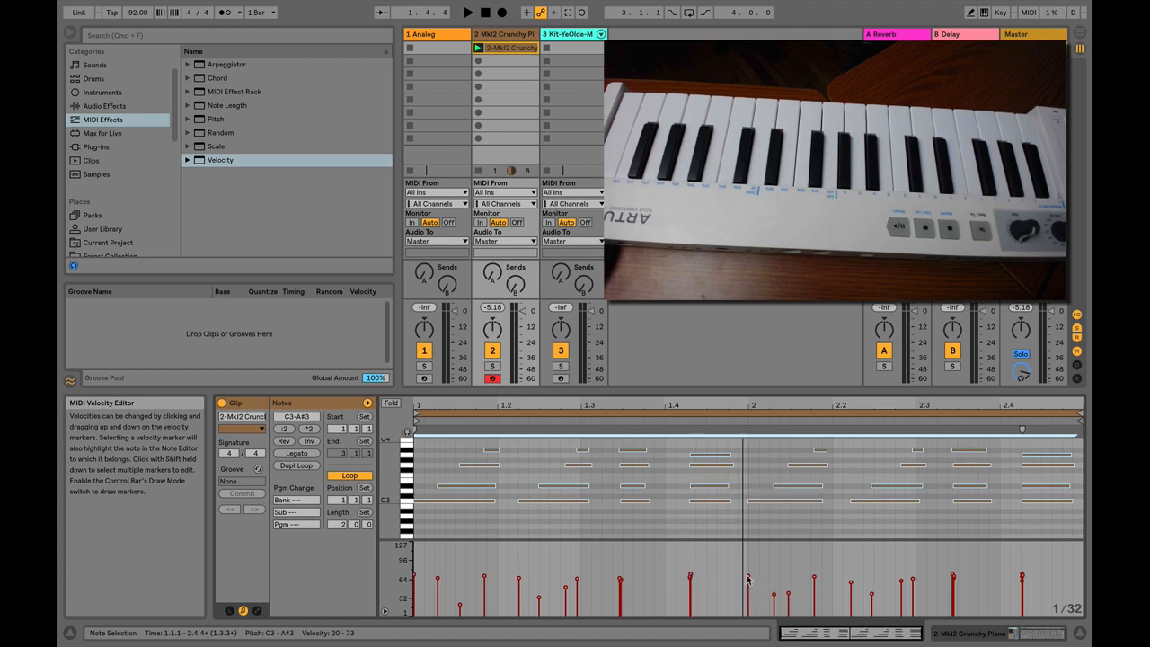
{"action": "left_click_drag", "start_coordinate": [747, 575], "coordinate": [746, 580]}
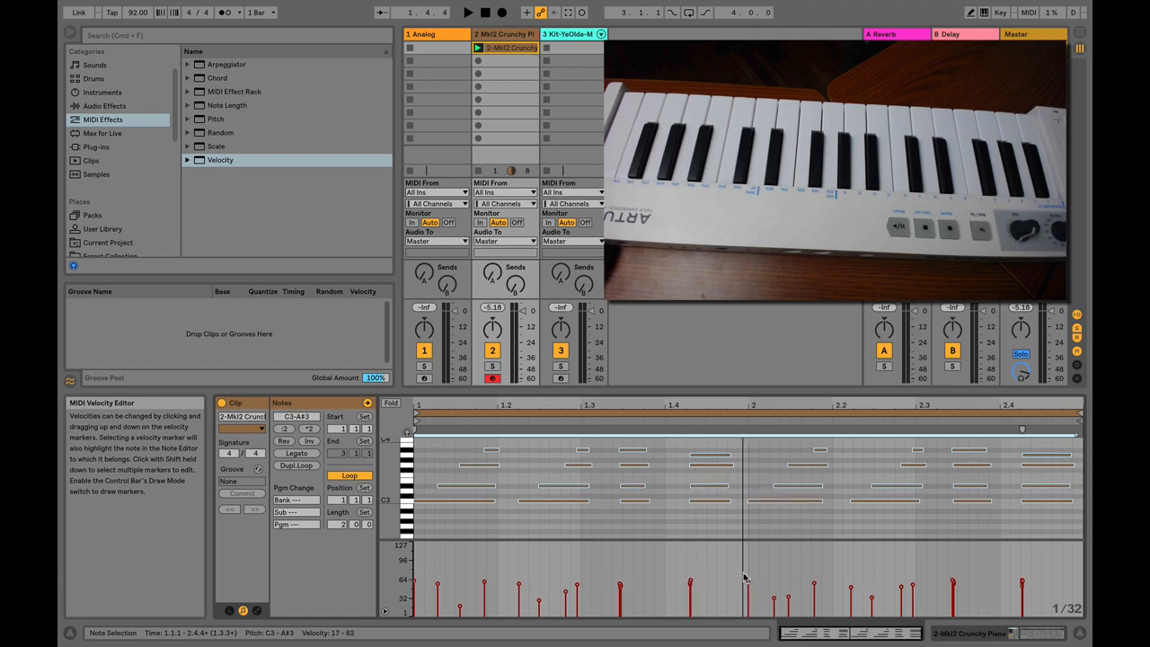
{"action": "key", "text": "space"}
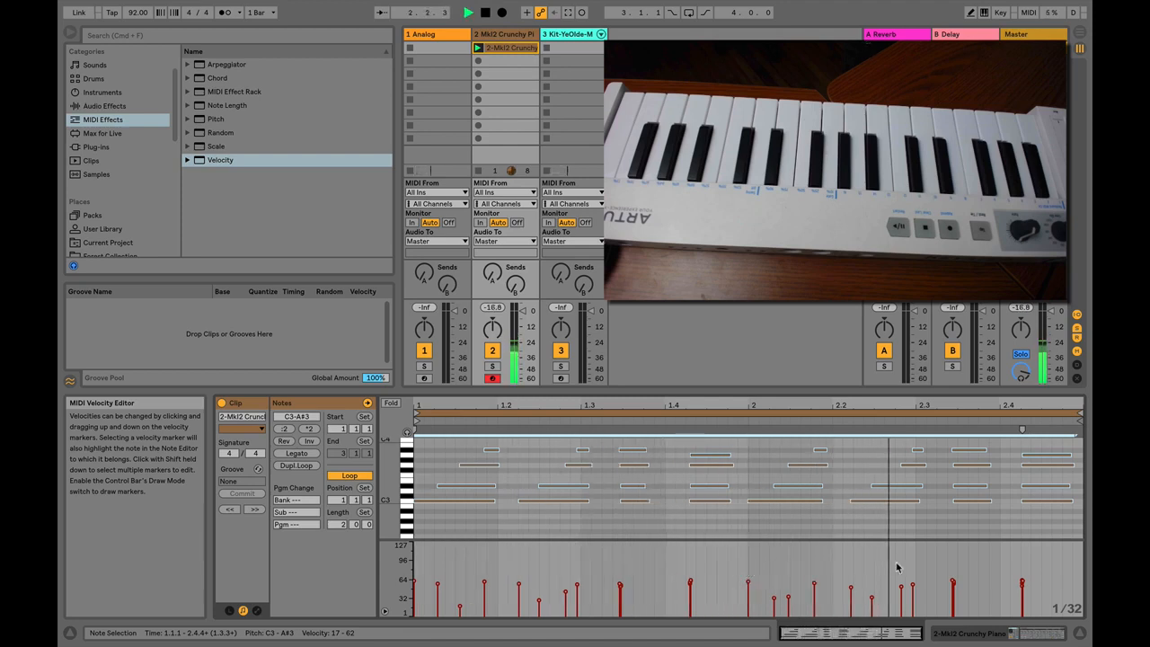
{"action": "key", "text": "space"}
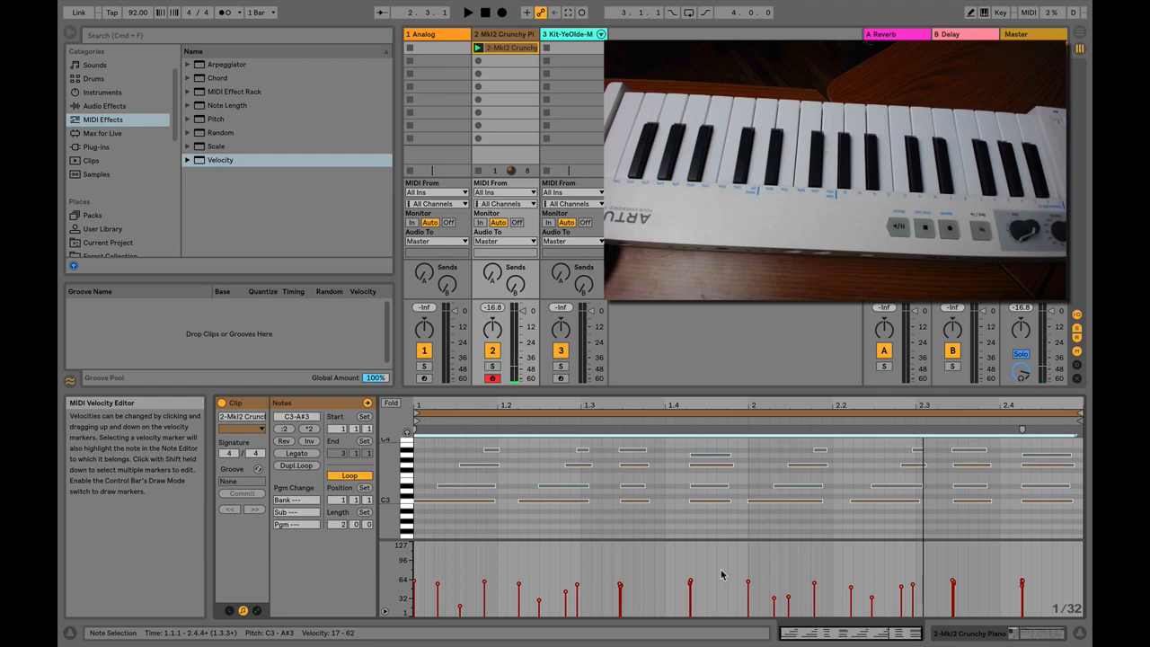
Undo the manual velocity reductions, deselect the notes, and play the clip again
{"action": "key", "text": "super+z"}
{"action": "key", "text": "super+z"}
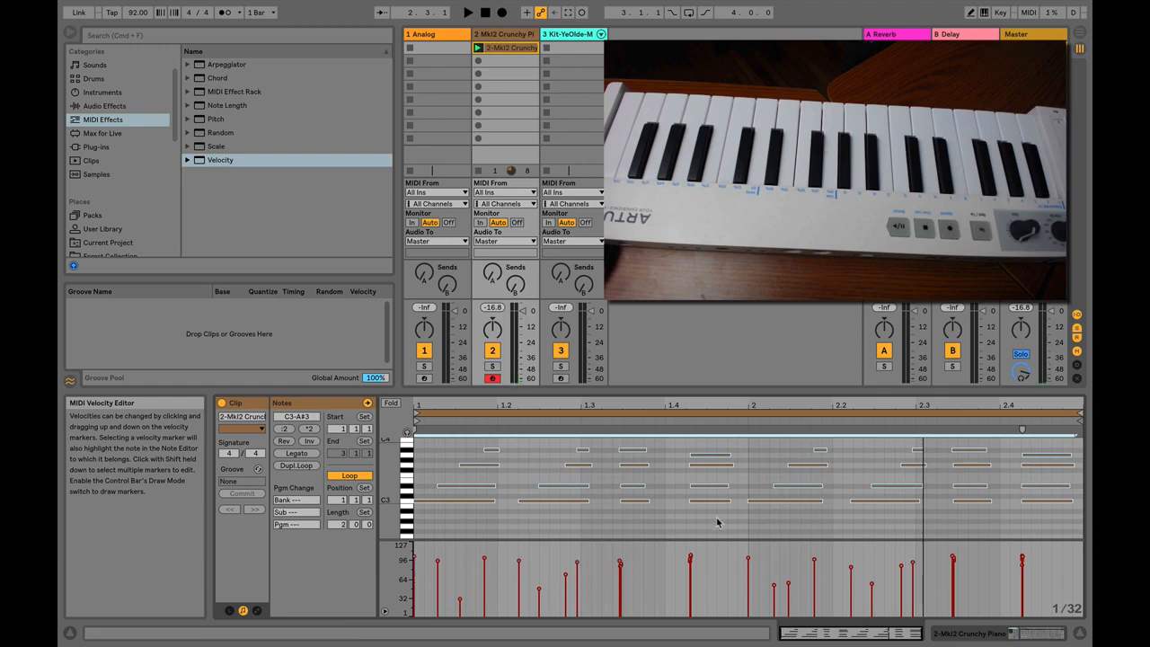
{"action": "left_click", "coordinate": [710, 557]}
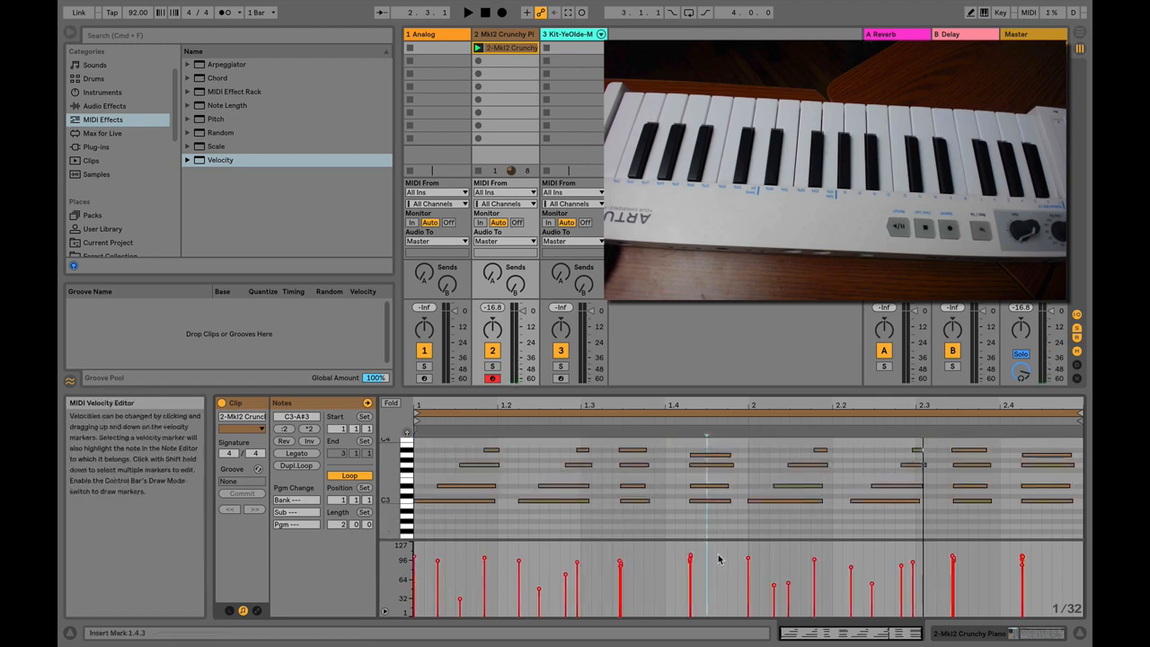
{"action": "key", "text": "space"}
{"action": "key", "text": "space"}
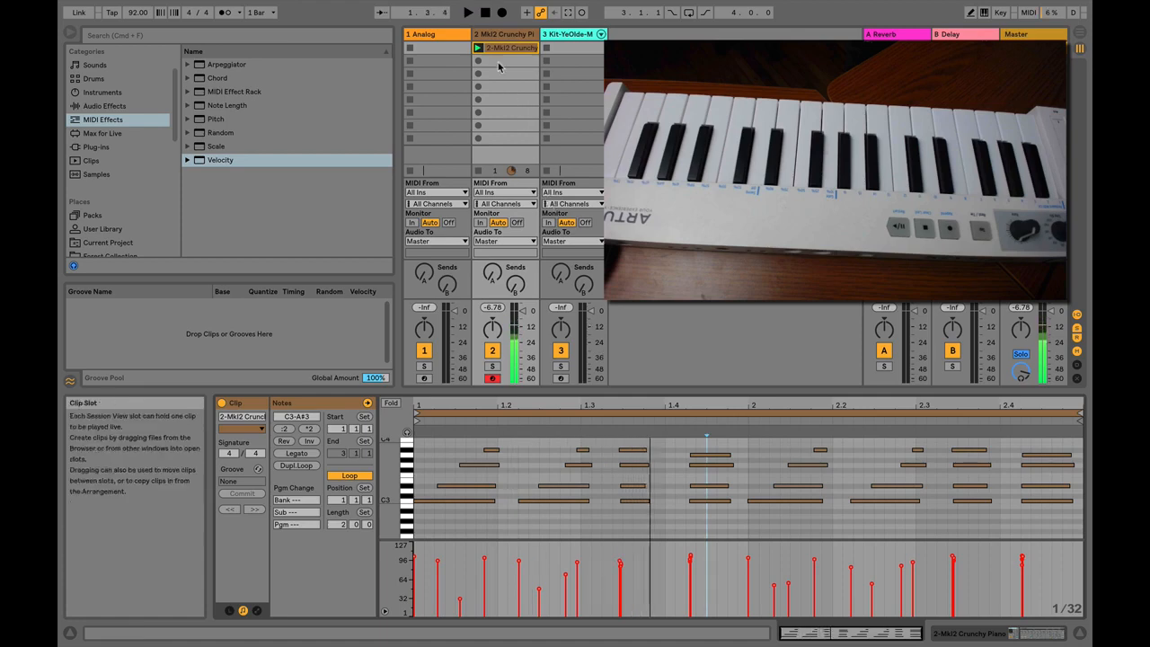
Show track 2's devices, lower the Velocity effect's Out Hi to 78, and audition the clip
{"action": "left_click", "coordinate": [493, 34]}
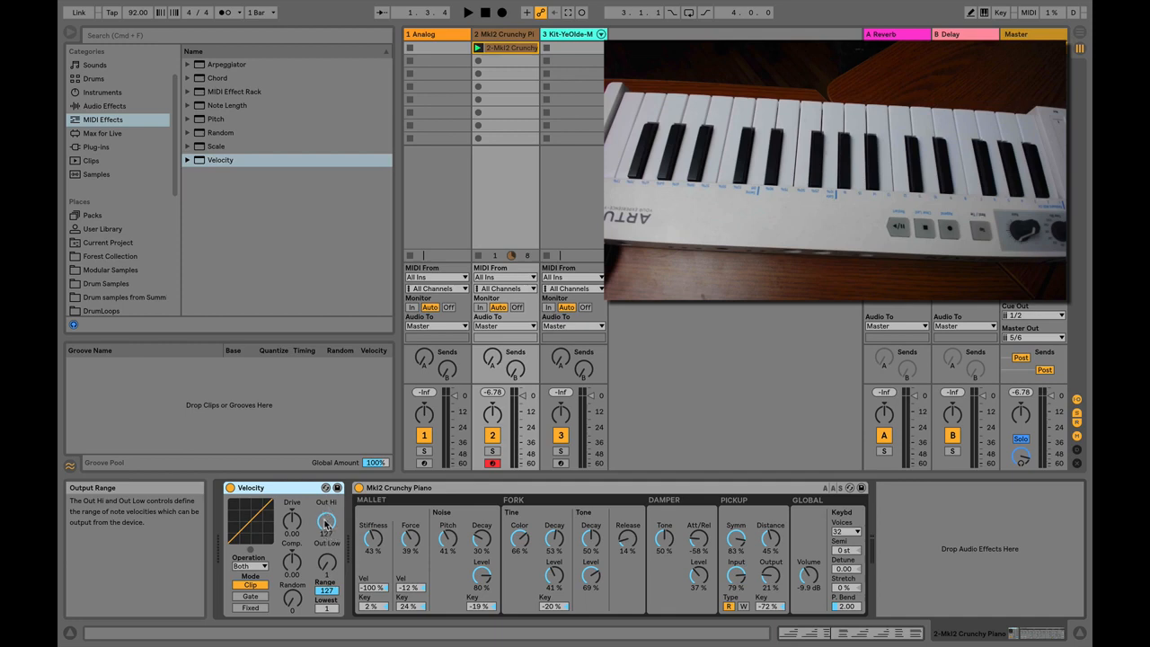
{"action": "left_click_drag", "start_coordinate": [326, 522], "coordinate": [326, 572]}
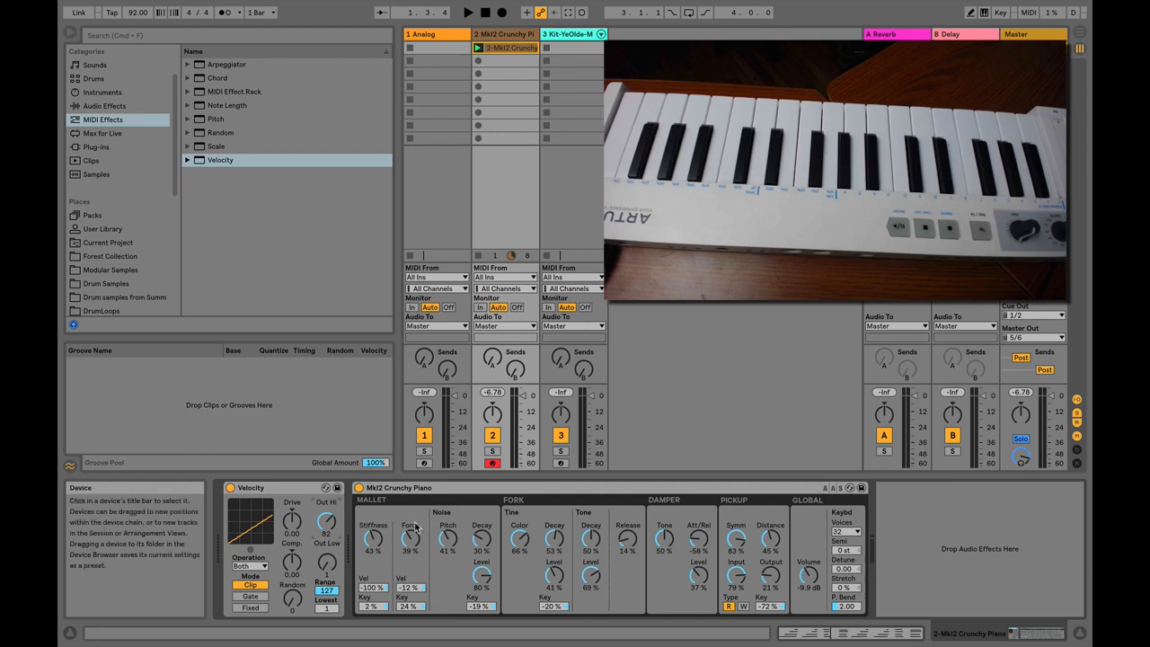
{"action": "left_click_drag", "start_coordinate": [326, 521], "coordinate": [334, 559]}
{"action": "key", "text": "space"}
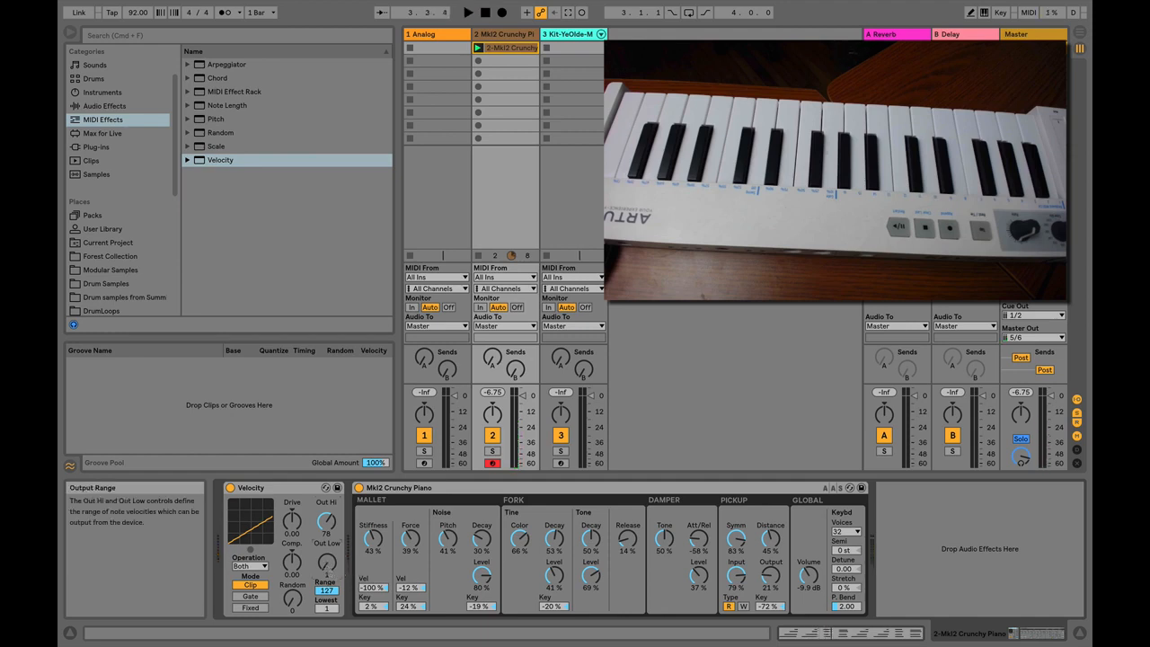
Raise the Velocity effect's Out Low to 29 and audition the clip with the narrowed output range
{"action": "left_click_drag", "start_coordinate": [326, 562], "coordinate": [326, 538]}
{"action": "key", "text": "space"}
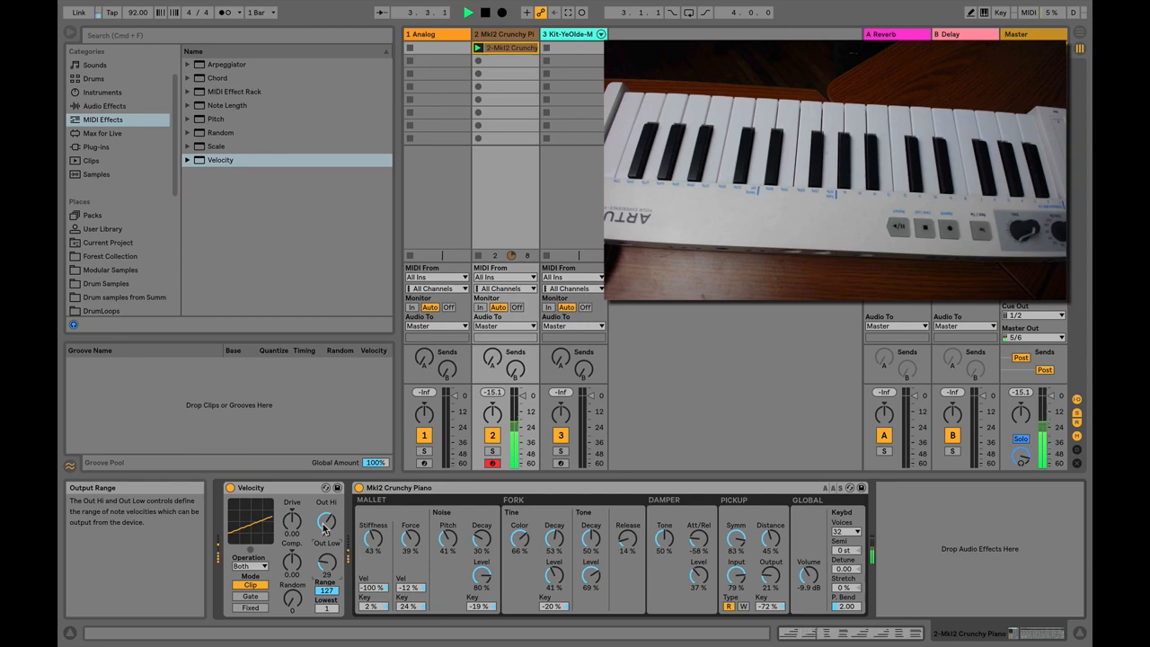
{"action": "key", "text": "space"}
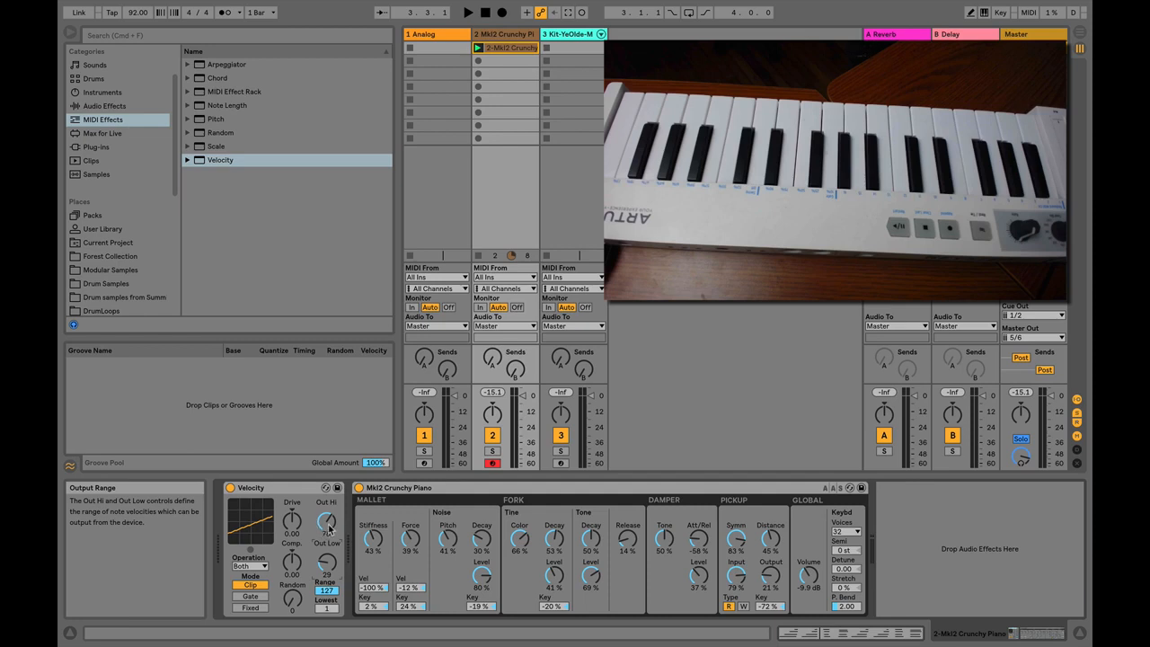
Adjust the Velocity output range to Out Hi 84 and Out Low 20 while auditioning the clip
{"action": "left_click", "coordinate": [326, 522]}
{"action": "key", "text": "space"}
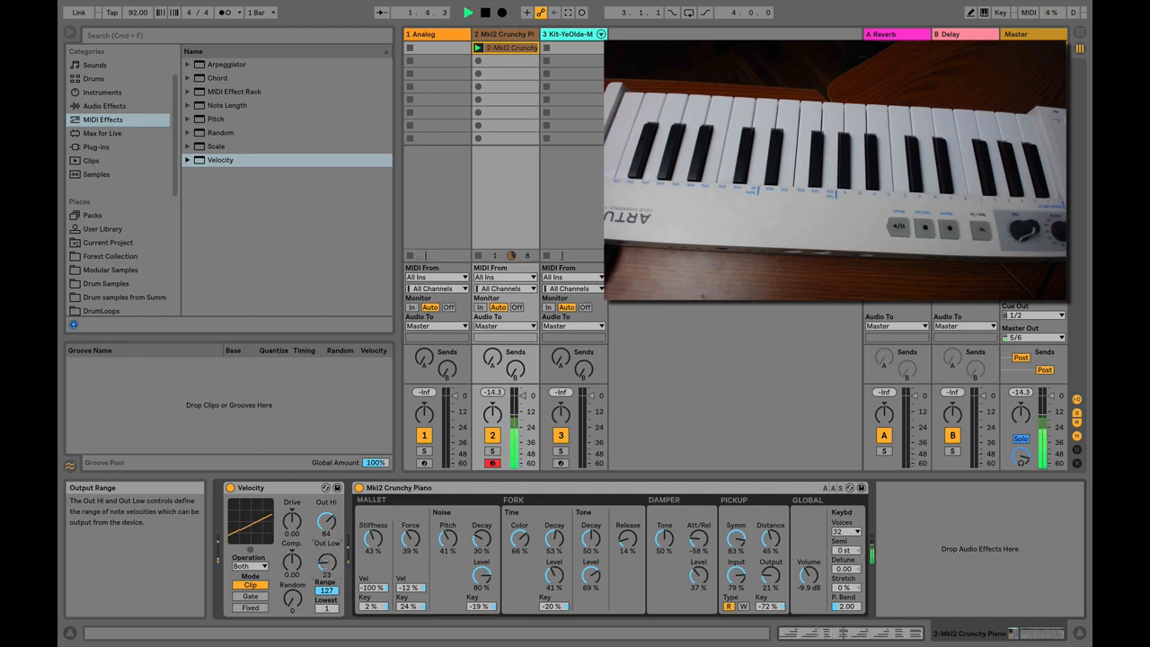
{"action": "left_click_drag", "start_coordinate": [327, 558], "coordinate": [327, 566]}
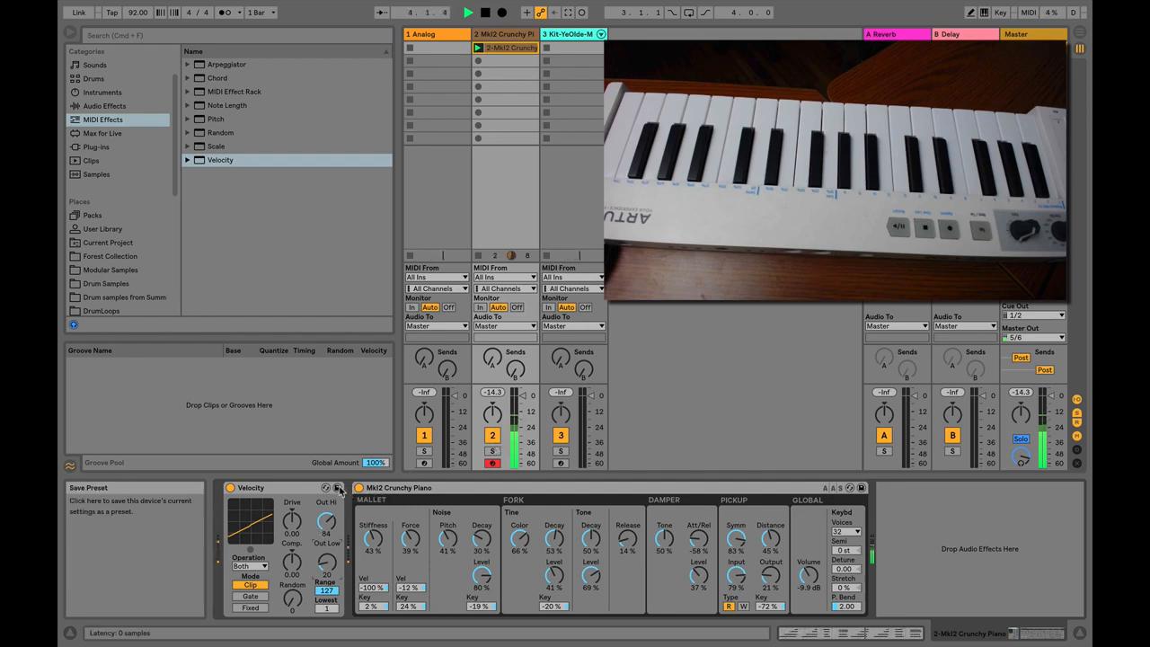
{"action": "key", "text": "space"}
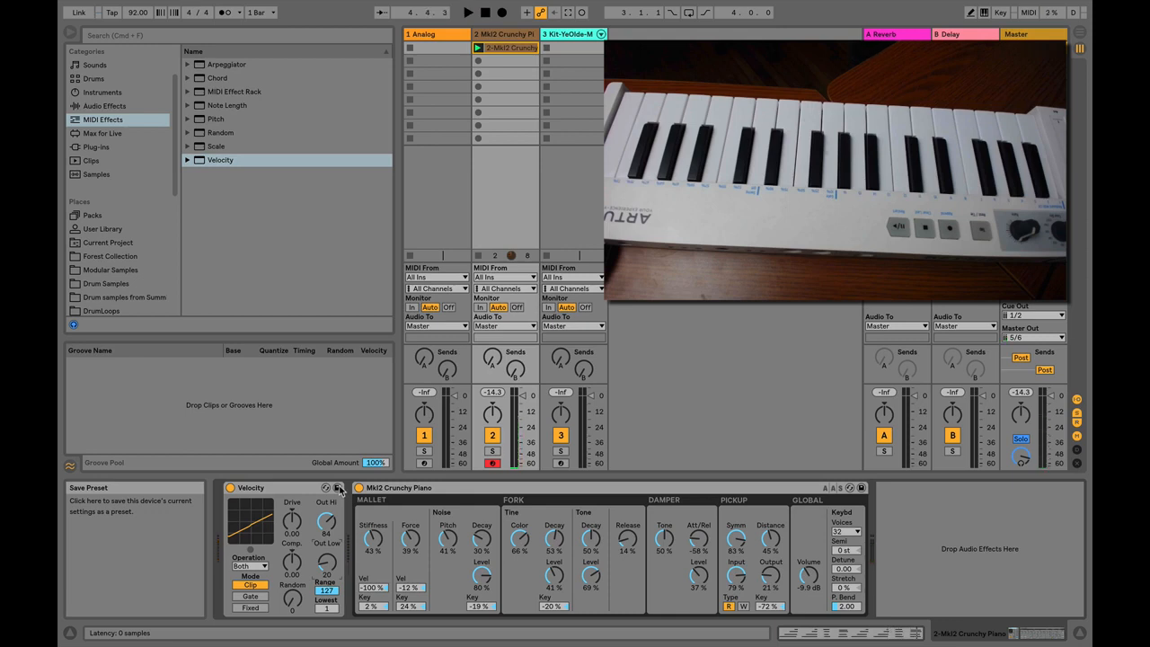
Restore the Velocity effect's full output range with Out Hi at 127 and Out Low at 0
{"action": "left_click", "coordinate": [301, 488]}
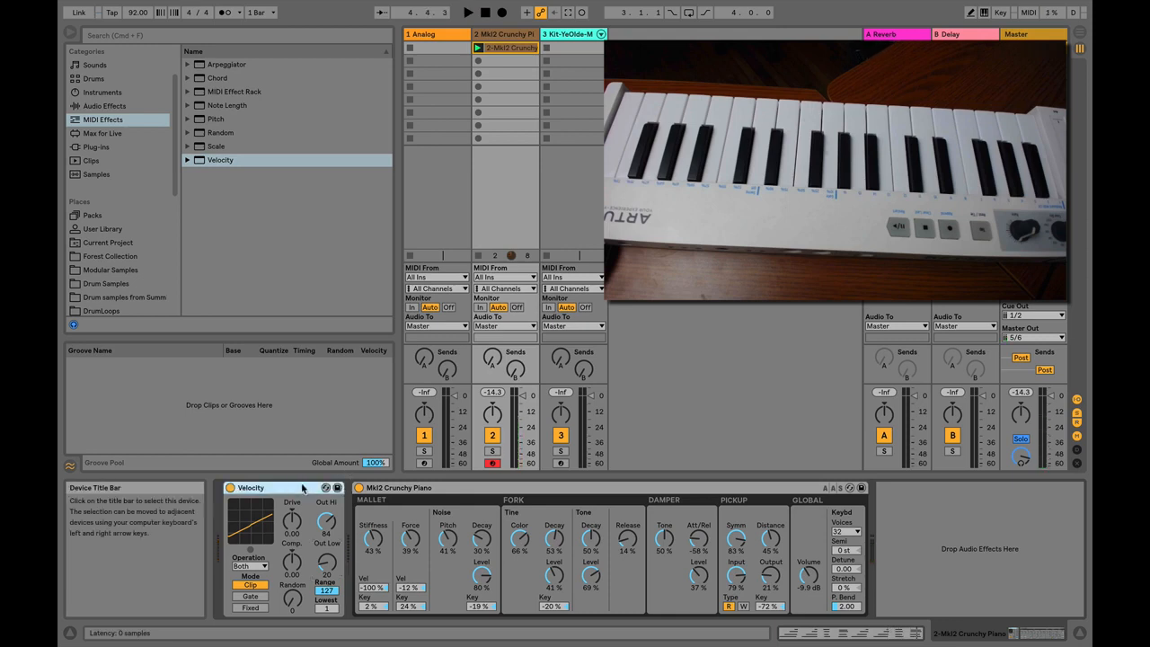
{"action": "left_click", "coordinate": [417, 486]}
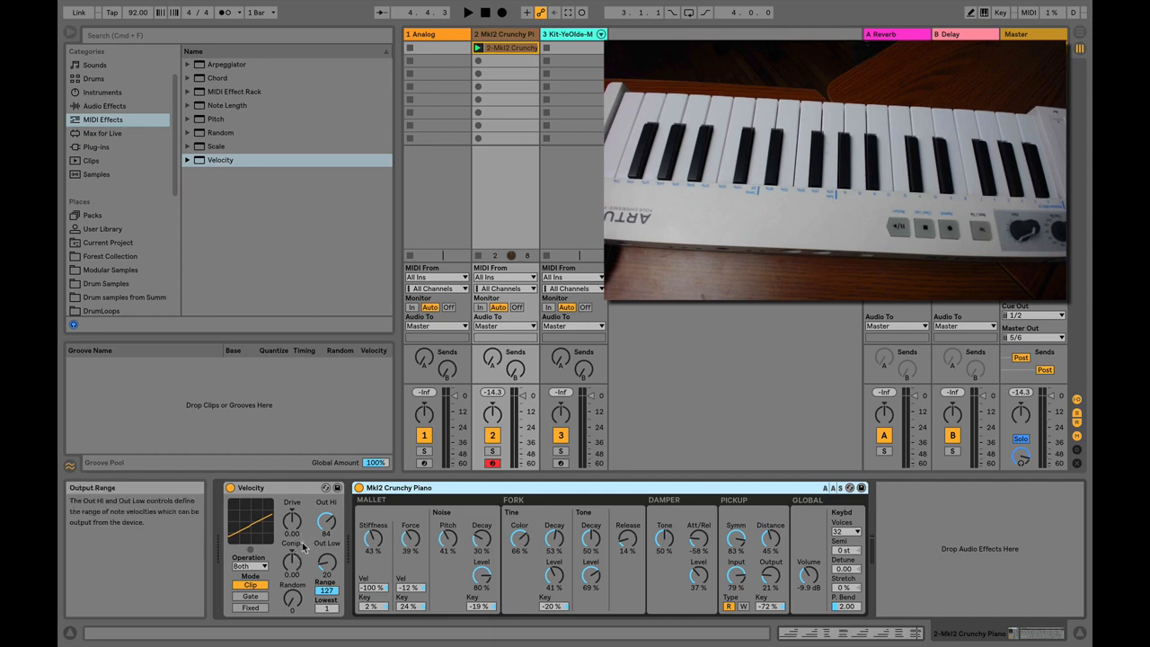
{"action": "left_click_drag", "start_coordinate": [324, 525], "coordinate": [324, 489]}
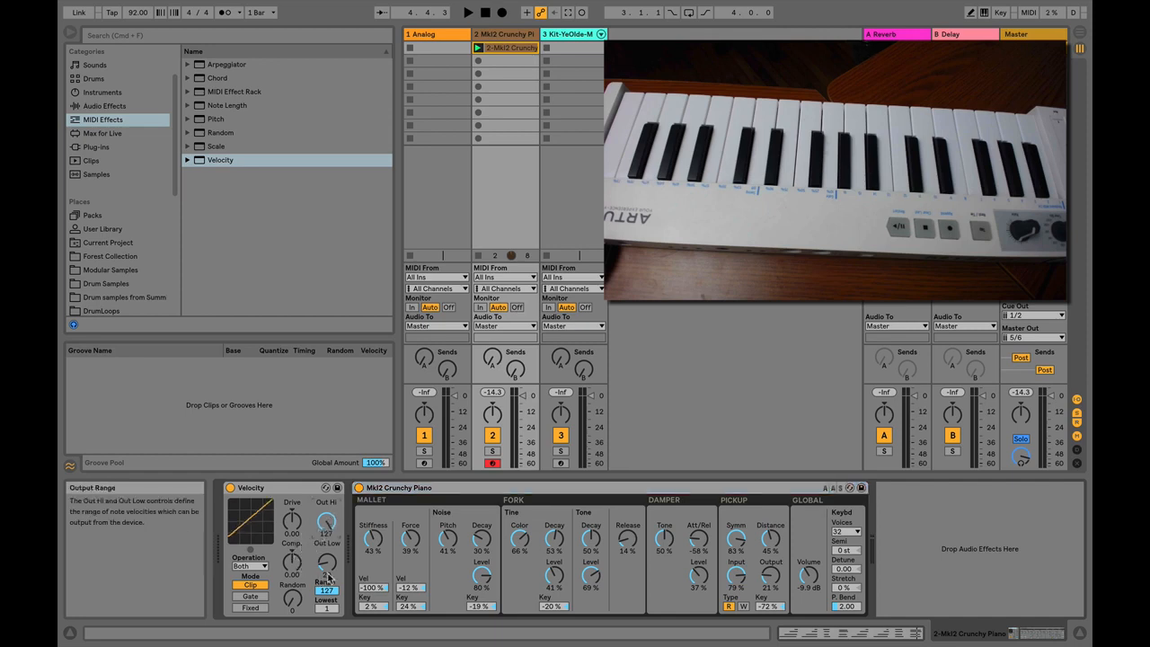
{"action": "left_click_drag", "start_coordinate": [325, 565], "coordinate": [325, 585]}
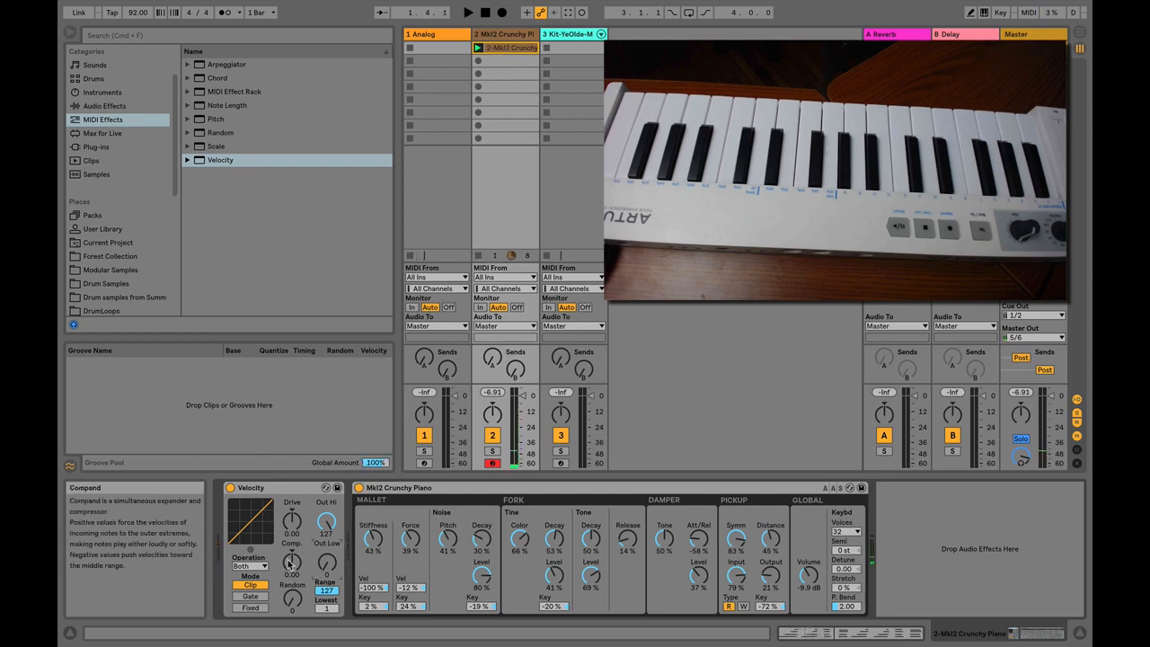
Audition the clip with the Velocity effect's Comp. amount at 0.75, and reduce the amount to 0.46
{"action": "left_click_drag", "start_coordinate": [289, 563], "coordinate": [289, 537]}
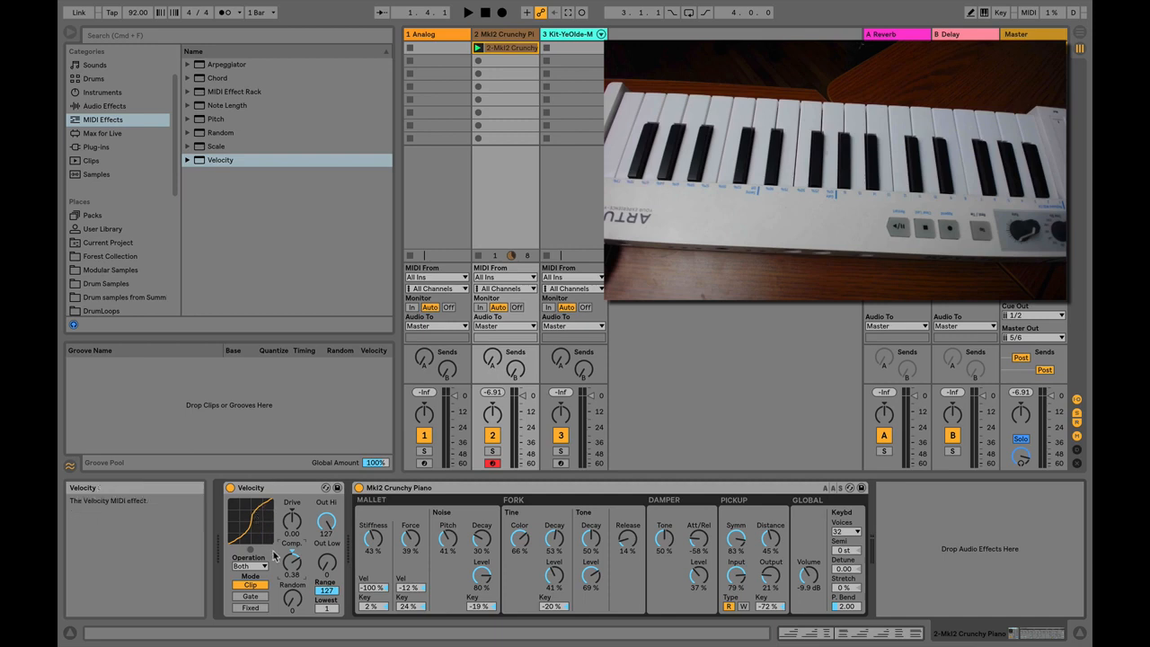
{"action": "left_click_drag", "start_coordinate": [290, 563], "coordinate": [290, 539]}
{"action": "key", "text": "space"}
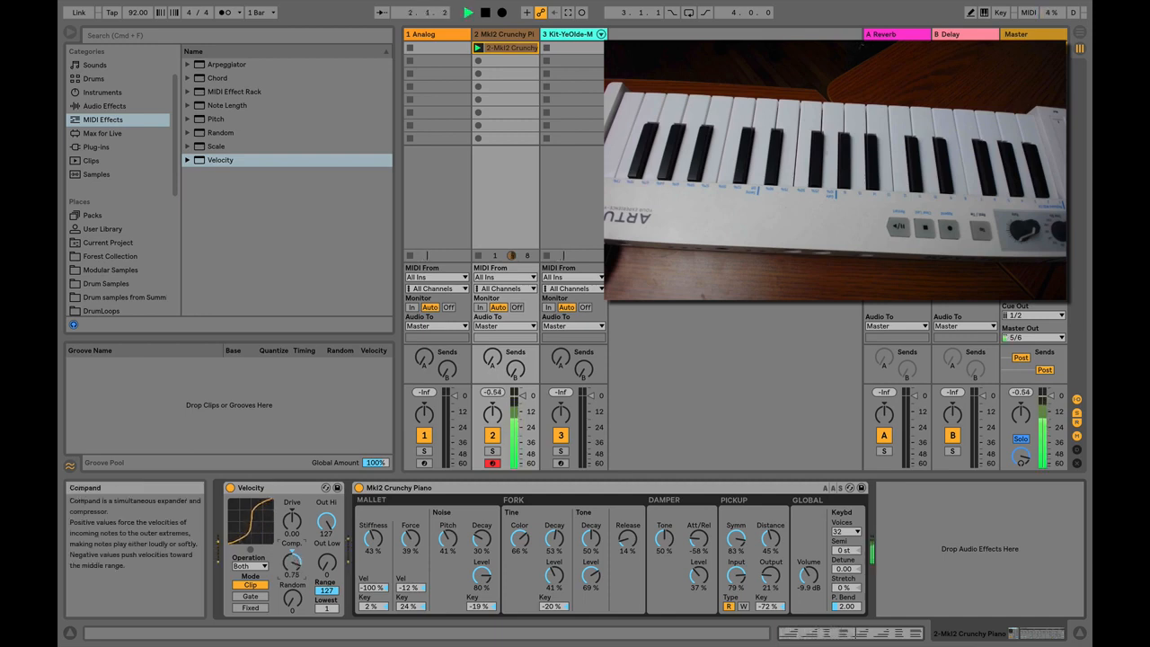
{"action": "key", "text": "space"}
{"action": "mouse_move", "coordinate": [291, 563]}
{"action": "left_mouse_down"}
{"action": "mouse_move", "coordinate": [291, 579]}
{"action": "mouse_move", "coordinate": [292, 558]}
{"action": "left_mouse_up"}
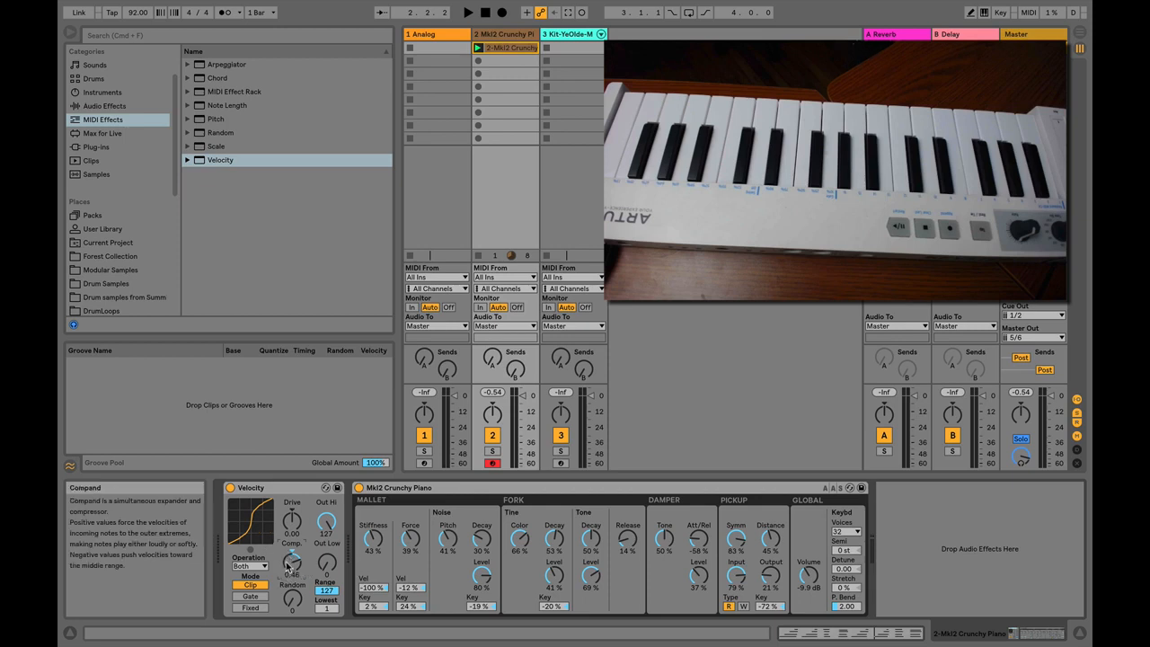
Set the Velocity effect's Comp. amount to -0.48 and audition the piano clip
{"action": "left_click_drag", "start_coordinate": [294, 568], "coordinate": [292, 614]}
{"action": "left_click_drag", "start_coordinate": [292, 564], "coordinate": [292, 561]}
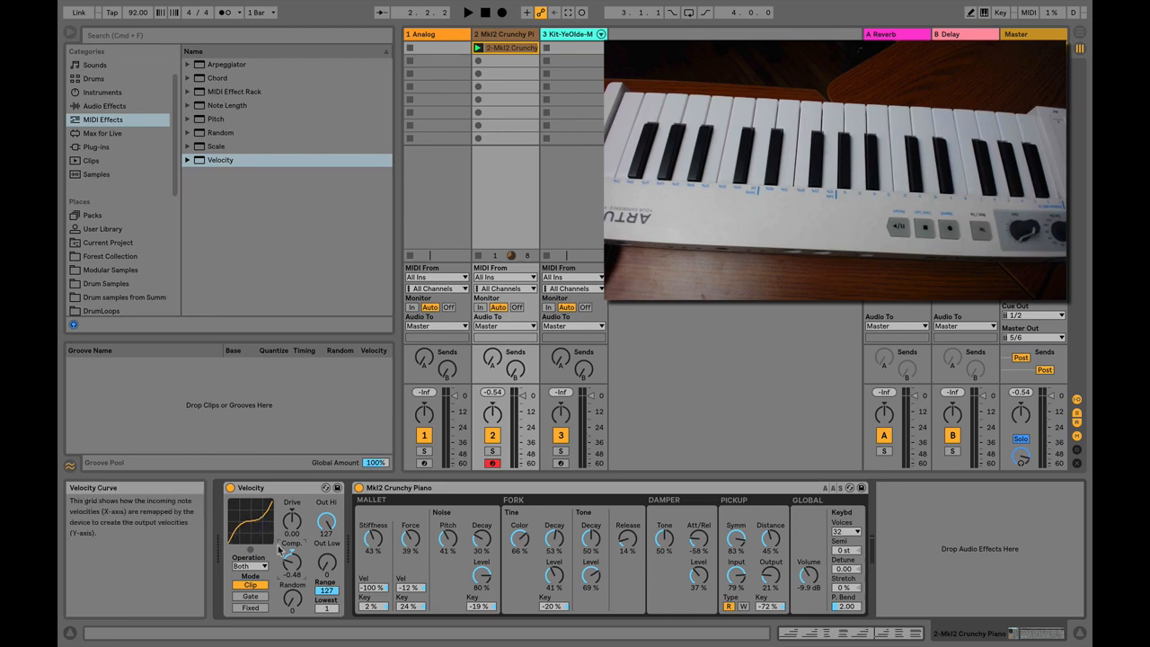
{"action": "key", "text": "space"}
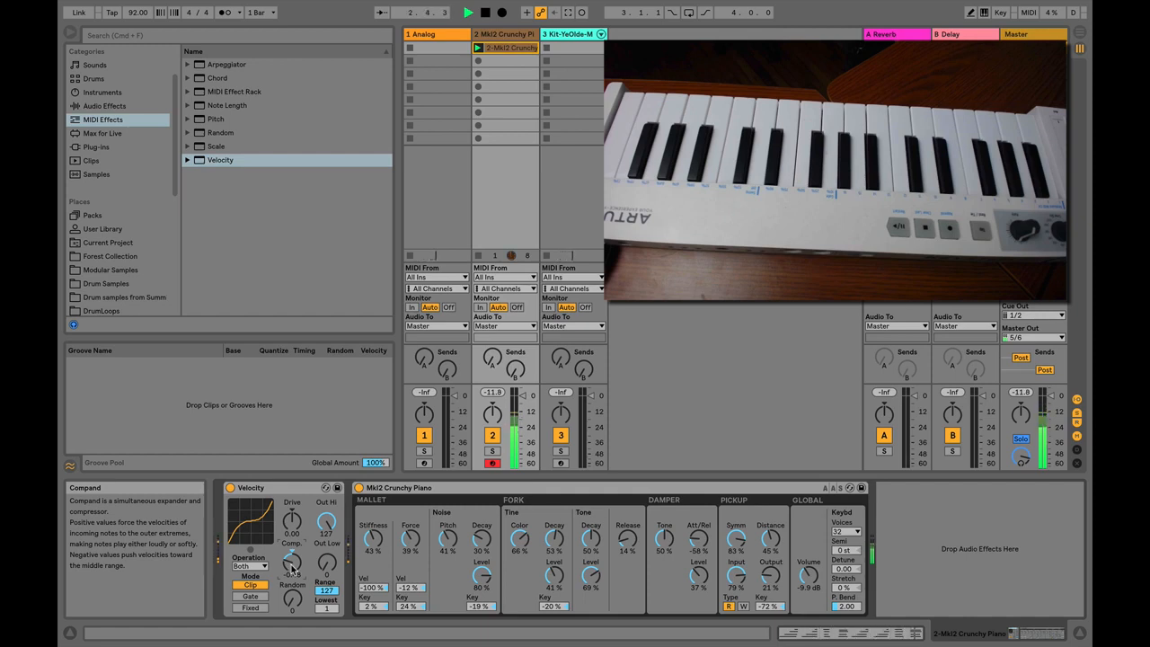
{"action": "key", "text": "space"}
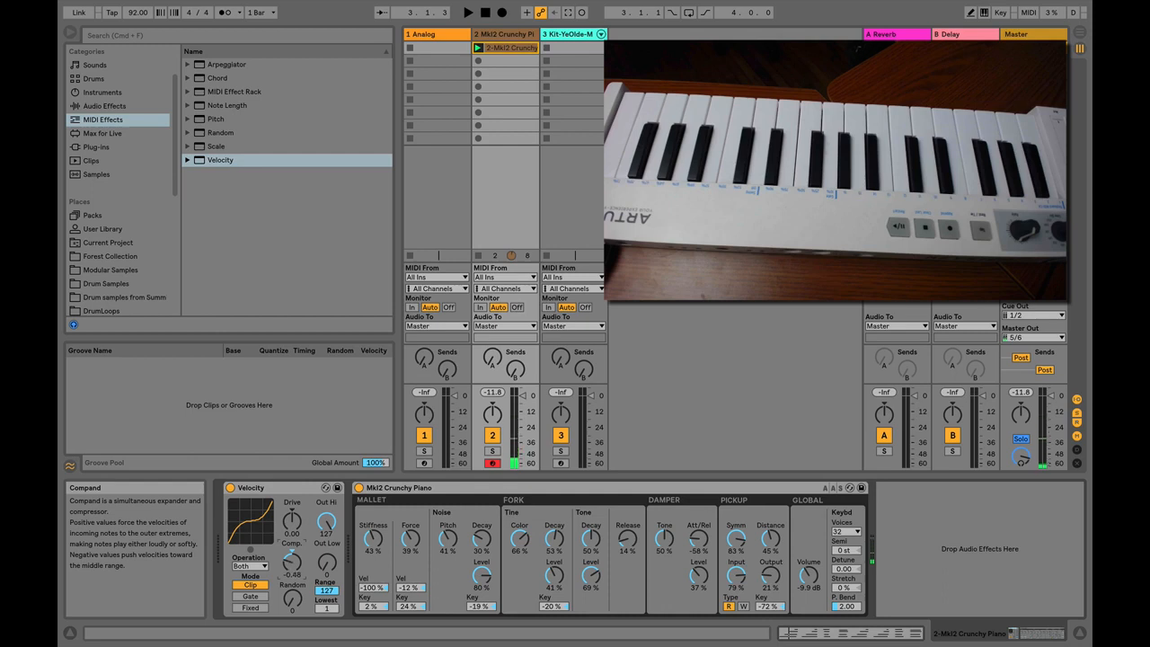
Reset Comp. to 0.00 and audition the piano clip with Out Hi at 83 and Out Low at 22
{"action": "left_click_drag", "start_coordinate": [292, 563], "coordinate": [328, 552]}
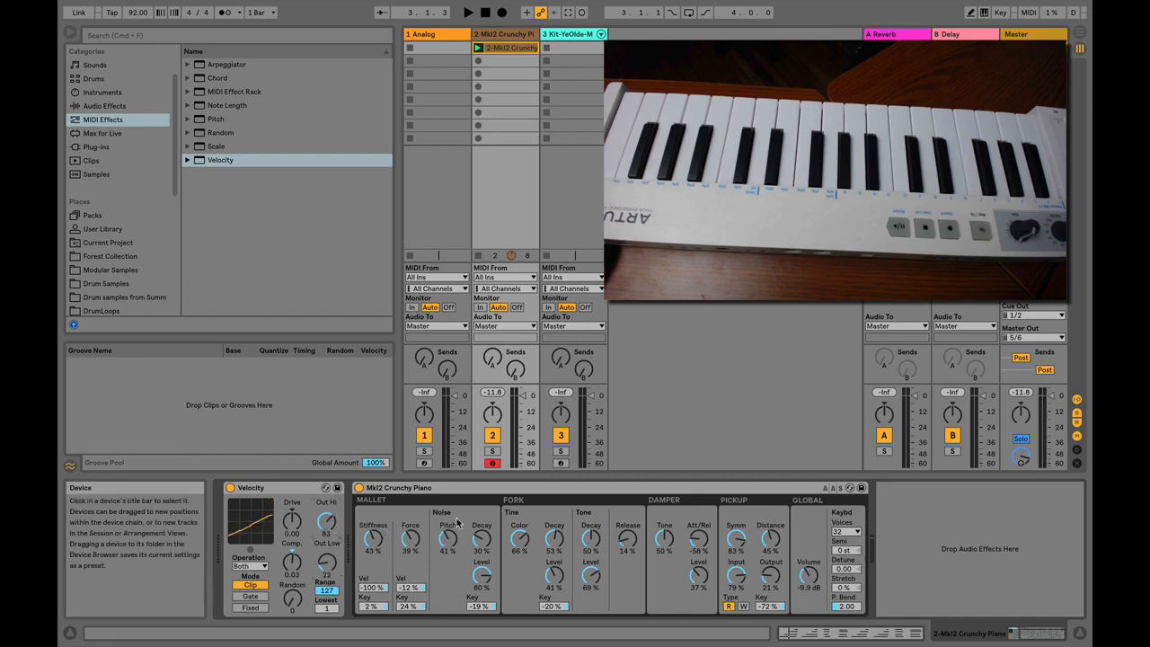
{"action": "key", "text": "space"}
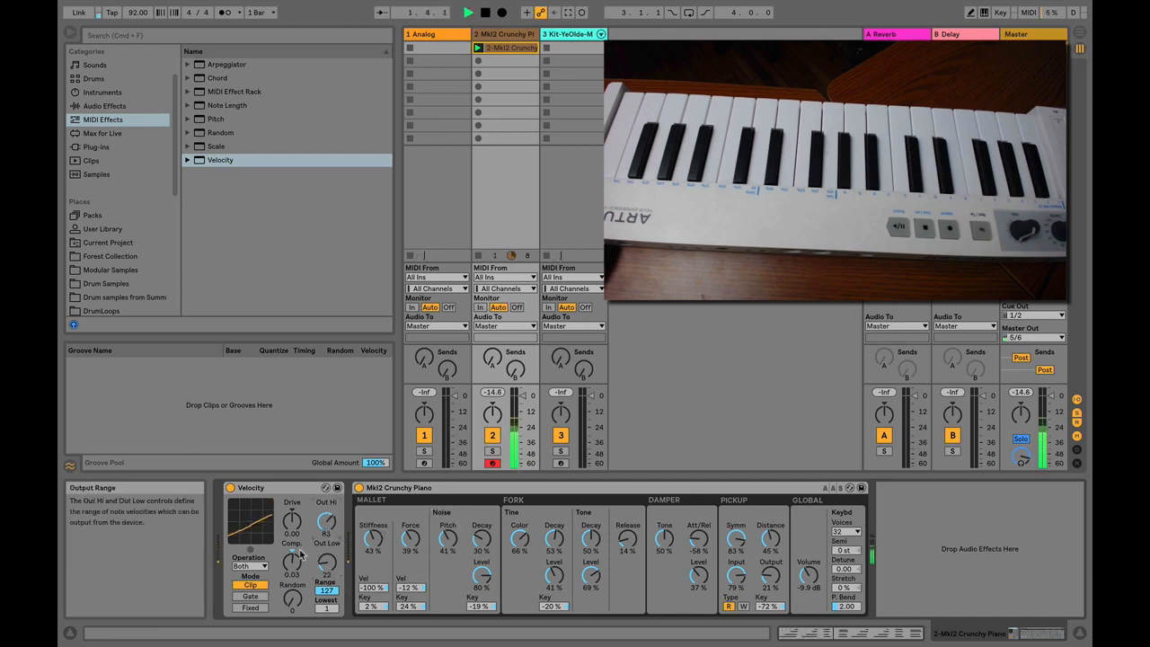
{"action": "left_click_drag", "start_coordinate": [295, 559], "coordinate": [295, 563]}
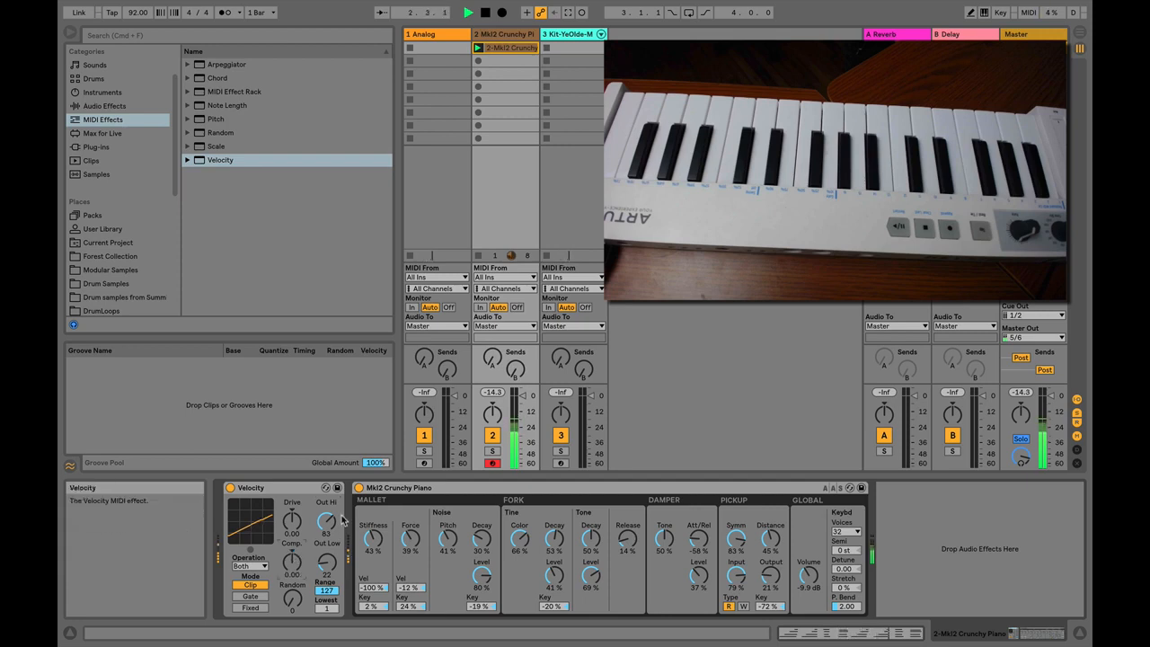
{"action": "key", "text": "space"}
Restore the Velocity output range to Out Hi 127 and Out Low 0, and try a negative Drive of about -0.33
{"action": "left_click_drag", "start_coordinate": [327, 527], "coordinate": [292, 530]}
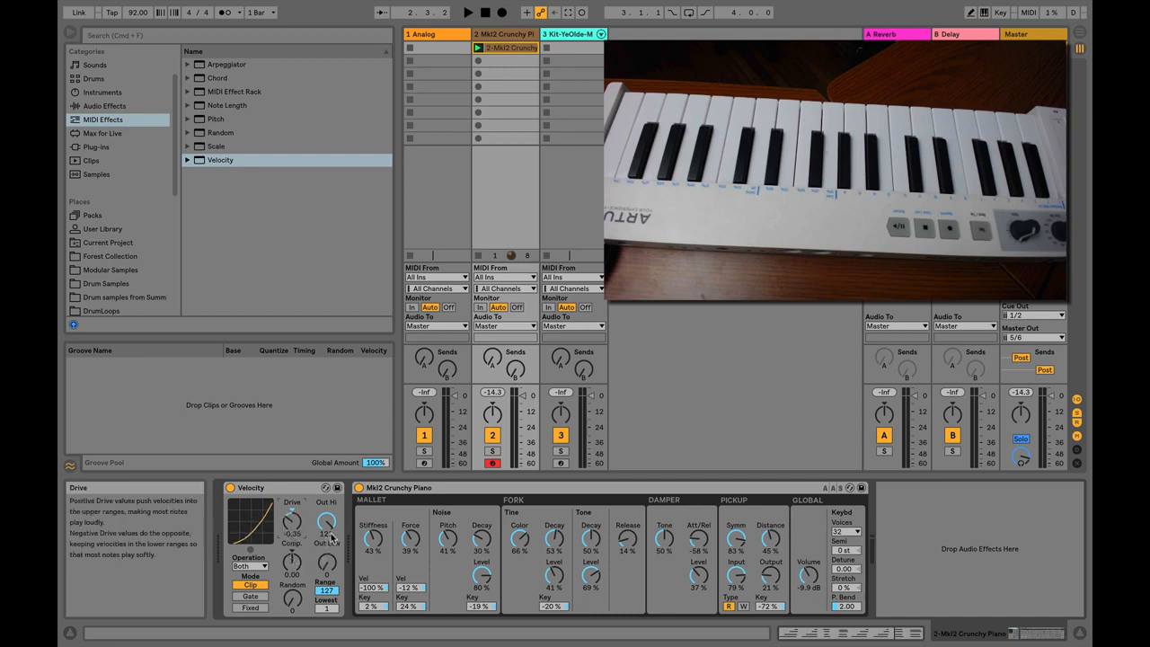
{"action": "left_click_drag", "start_coordinate": [336, 537], "coordinate": [337, 530]}
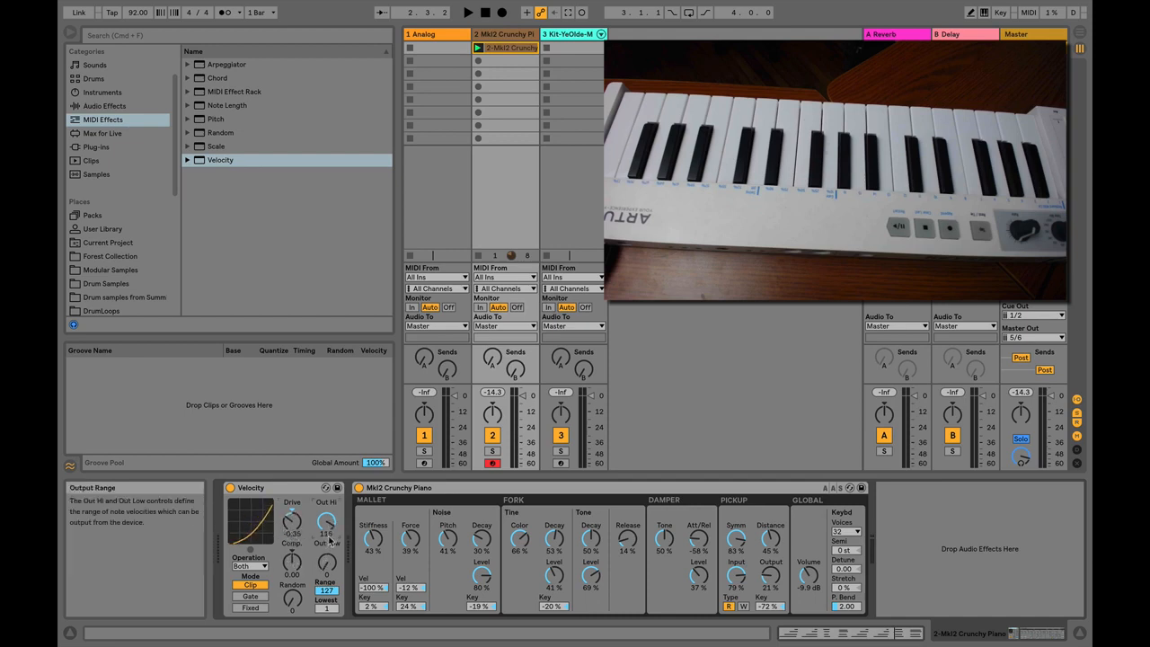
{"action": "scroll", "coordinate": [293, 526], "scroll_direction": "up", "scroll_amount": 2}
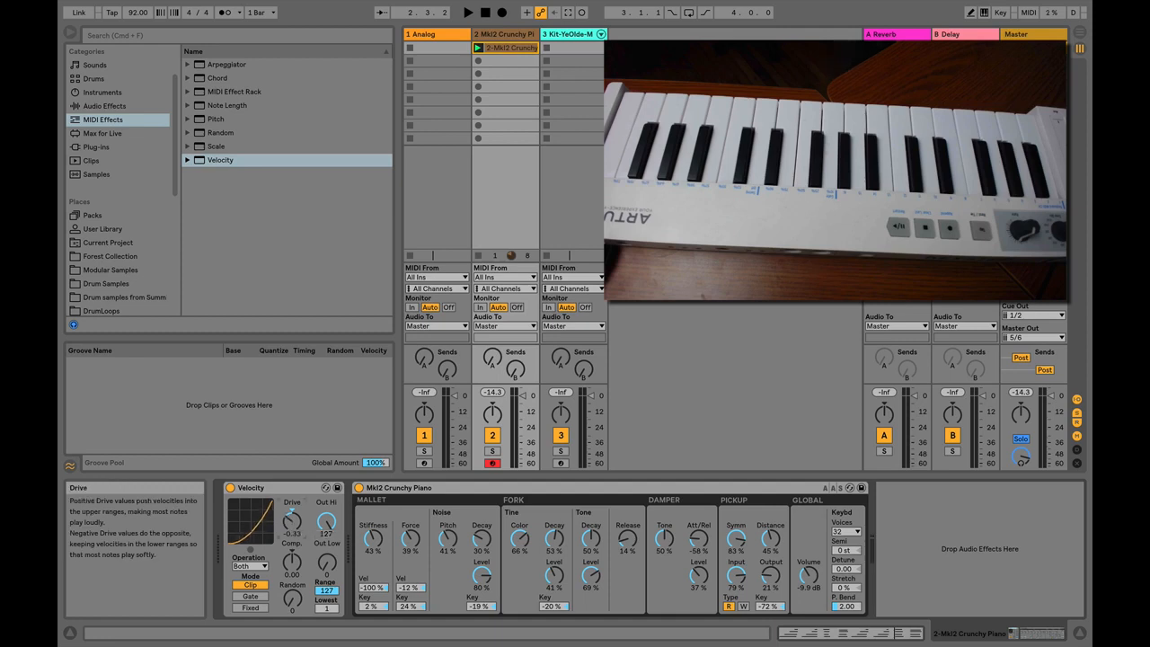
Raise the Velocity effect's Drive to 0.56 and audition the piano clip
{"action": "mouse_move", "coordinate": [292, 521]}
{"action": "left_mouse_down"}
{"action": "mouse_move", "coordinate": [292, 499]}
{"action": "mouse_move", "coordinate": [292, 539]}
{"action": "mouse_move", "coordinate": [292, 513]}
{"action": "left_mouse_up"}
{"action": "left_click_drag", "start_coordinate": [292, 521], "coordinate": [292, 513]}
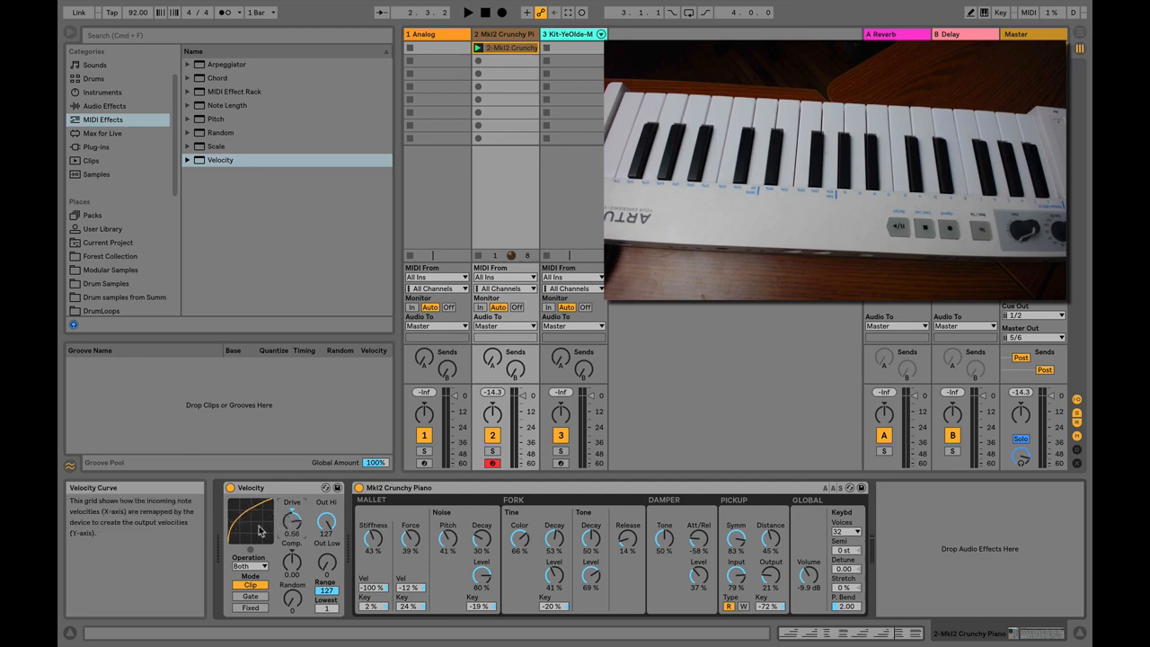
{"action": "key", "text": "space"}
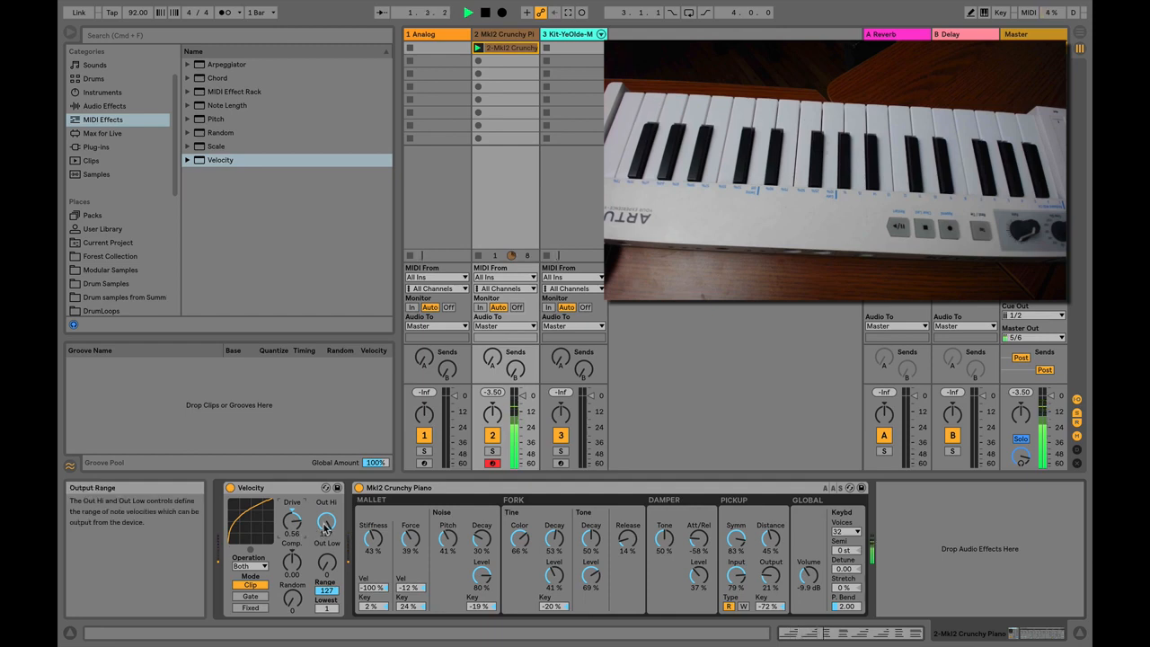
{"action": "key", "text": "space"}
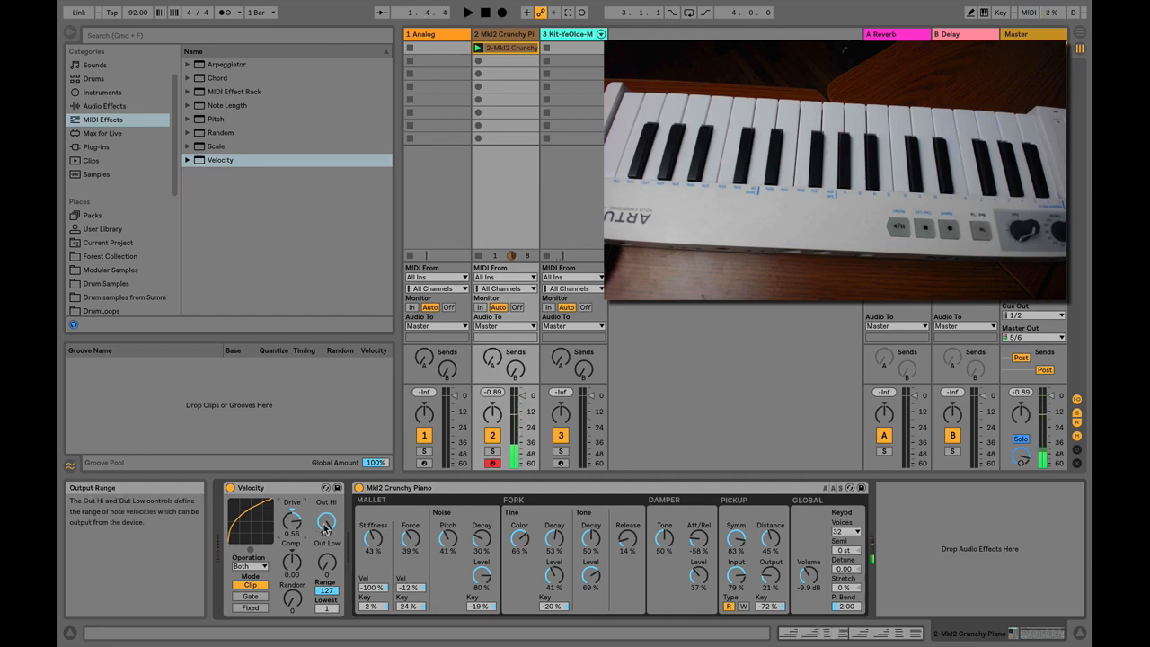
Audition the piano clip with a lowered Out Hi, then return Drive to 0.00 with Out Hi at 86 and Out Low at 21
{"action": "left_click_drag", "start_coordinate": [326, 522], "coordinate": [327, 552]}
{"action": "key", "text": "space"}
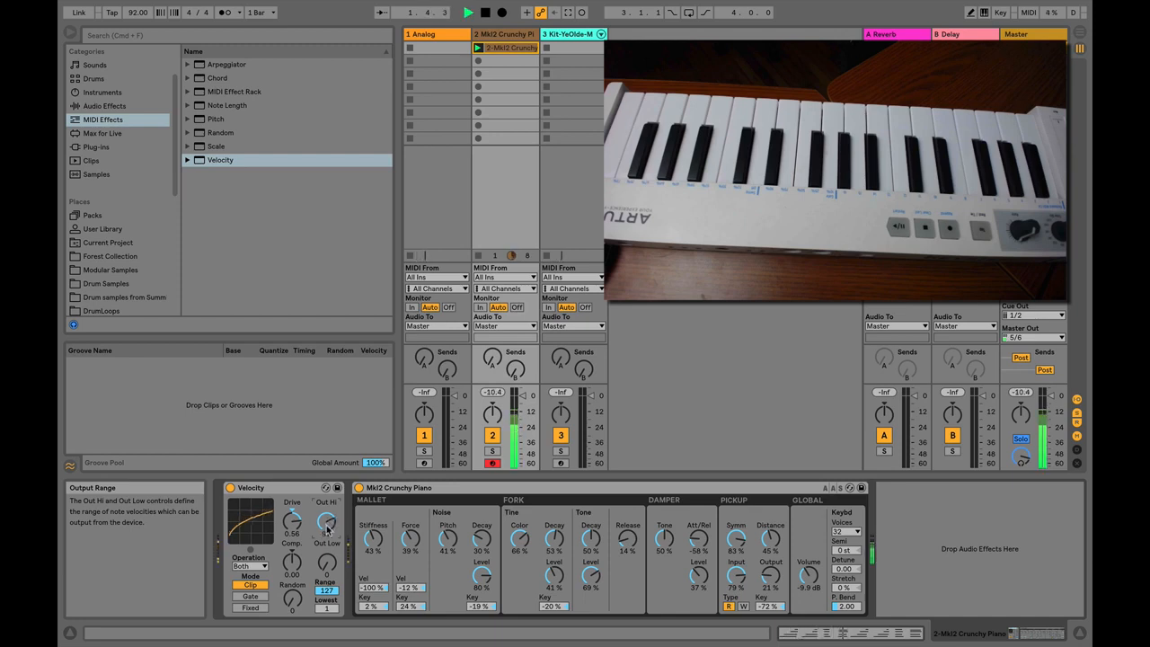
{"action": "key", "text": "space"}
{"action": "left_click_drag", "start_coordinate": [292, 521], "coordinate": [327, 550]}
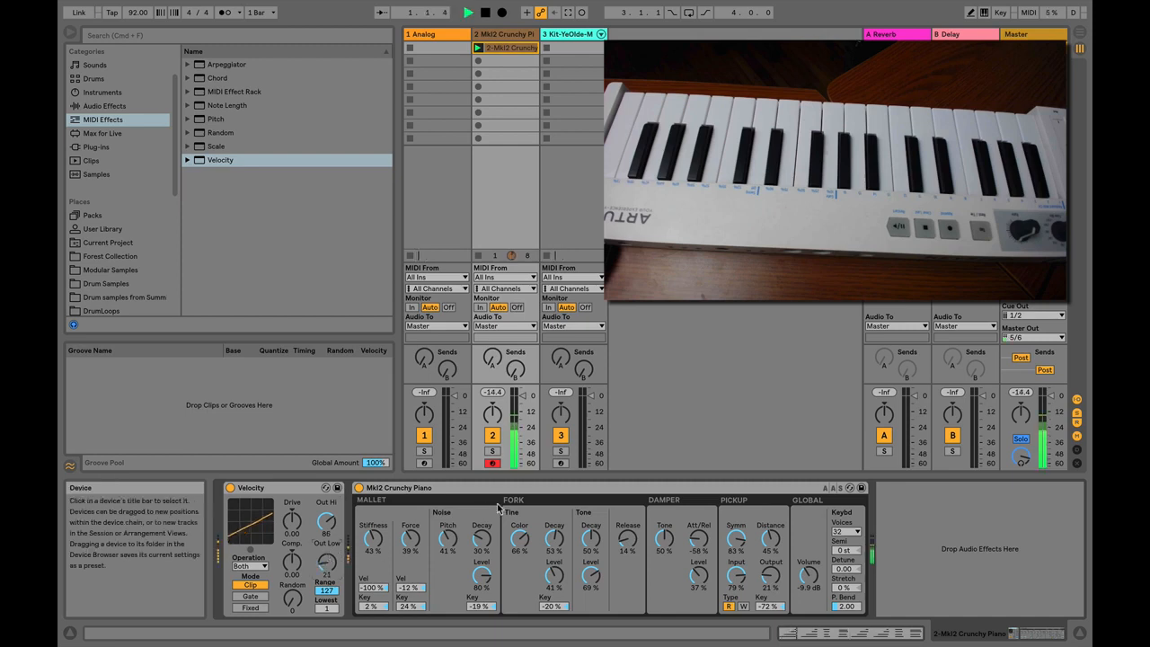
Record a drum clip into the first slot of the Kit-YeOlde-Multirod track with the metronome on while the piano clip plays
{"action": "left_click", "coordinate": [568, 38]}
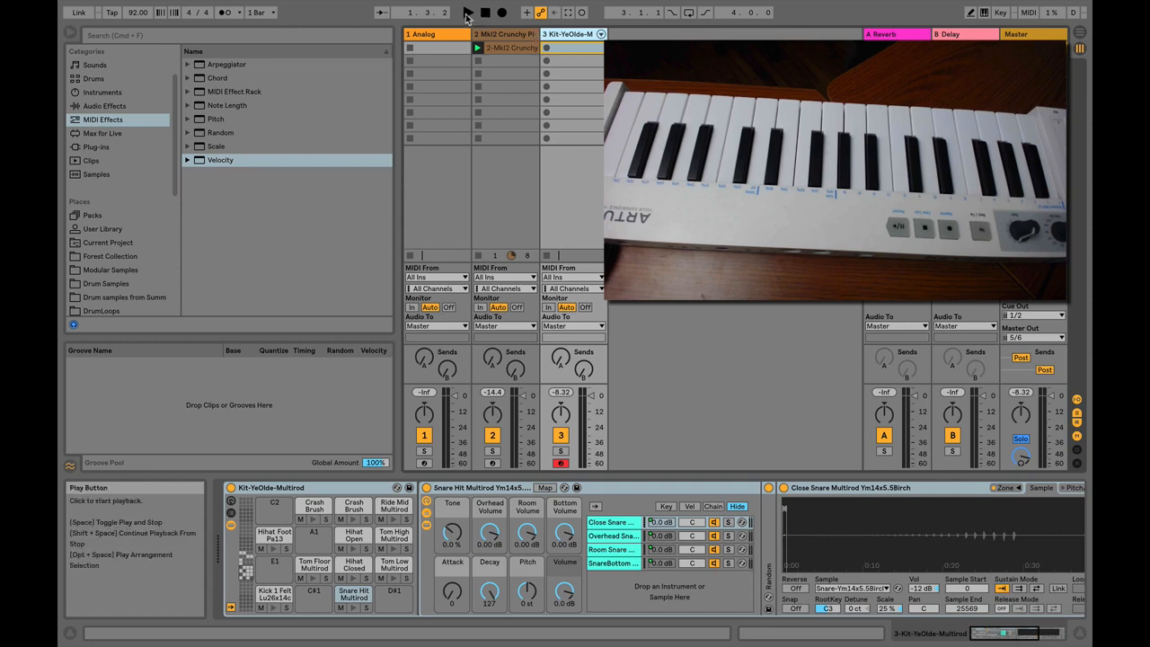
{"action": "left_click", "coordinate": [467, 18]}
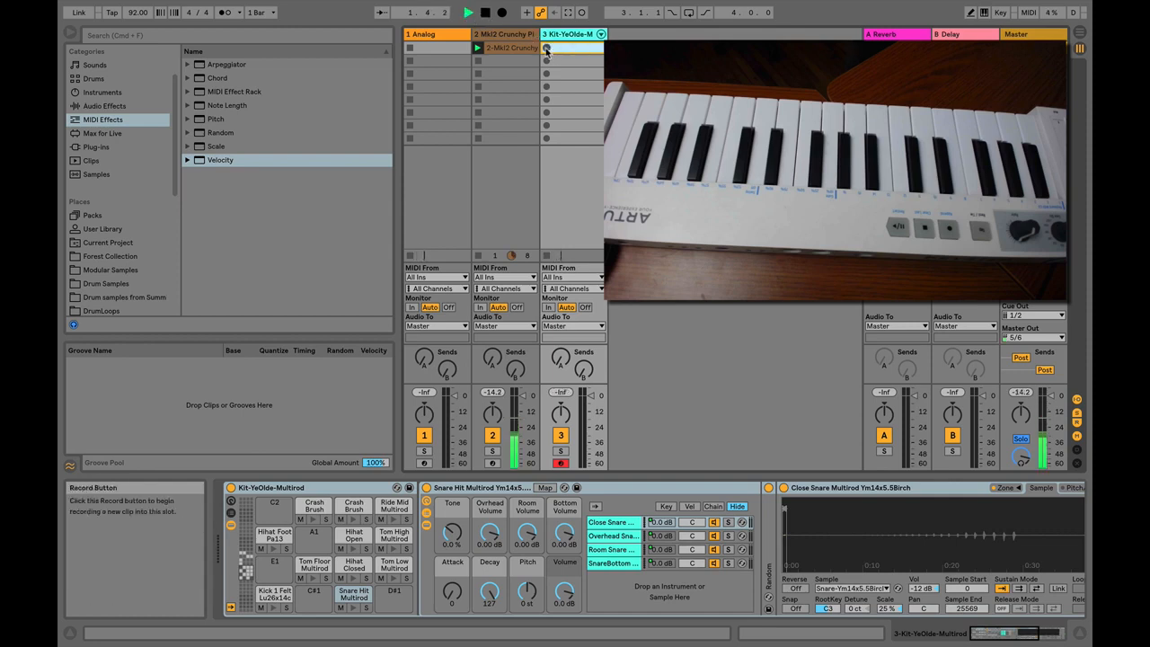
{"action": "left_click", "coordinate": [228, 12]}
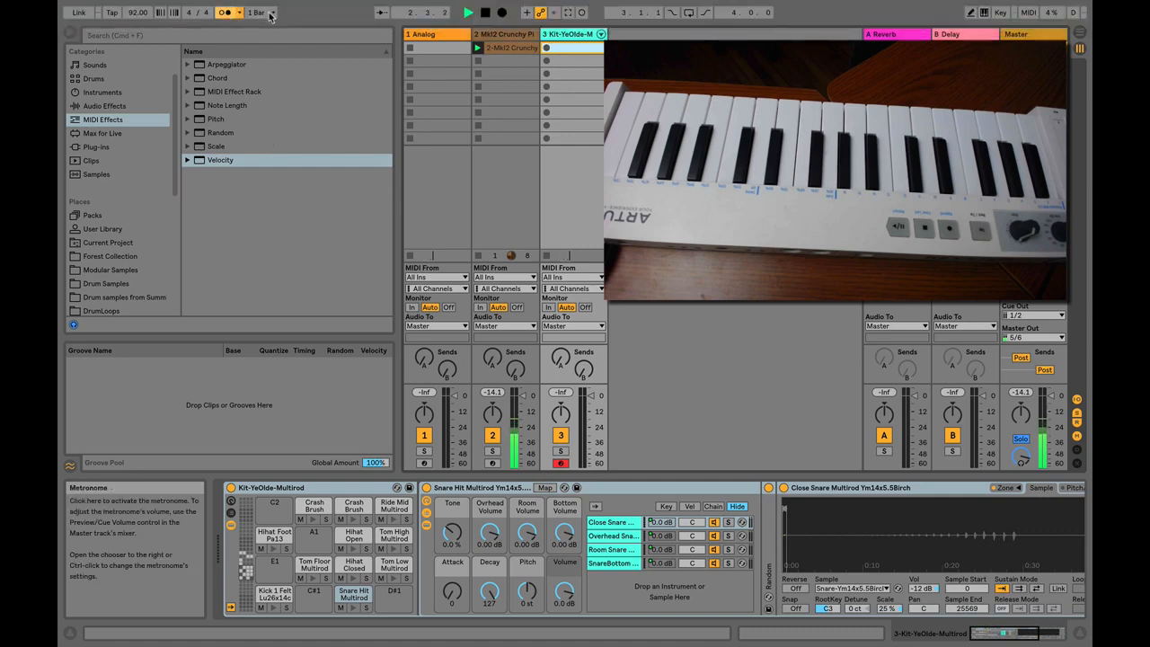
{"action": "left_click", "coordinate": [548, 48]}
{"action": "left_click", "coordinate": [548, 50]}
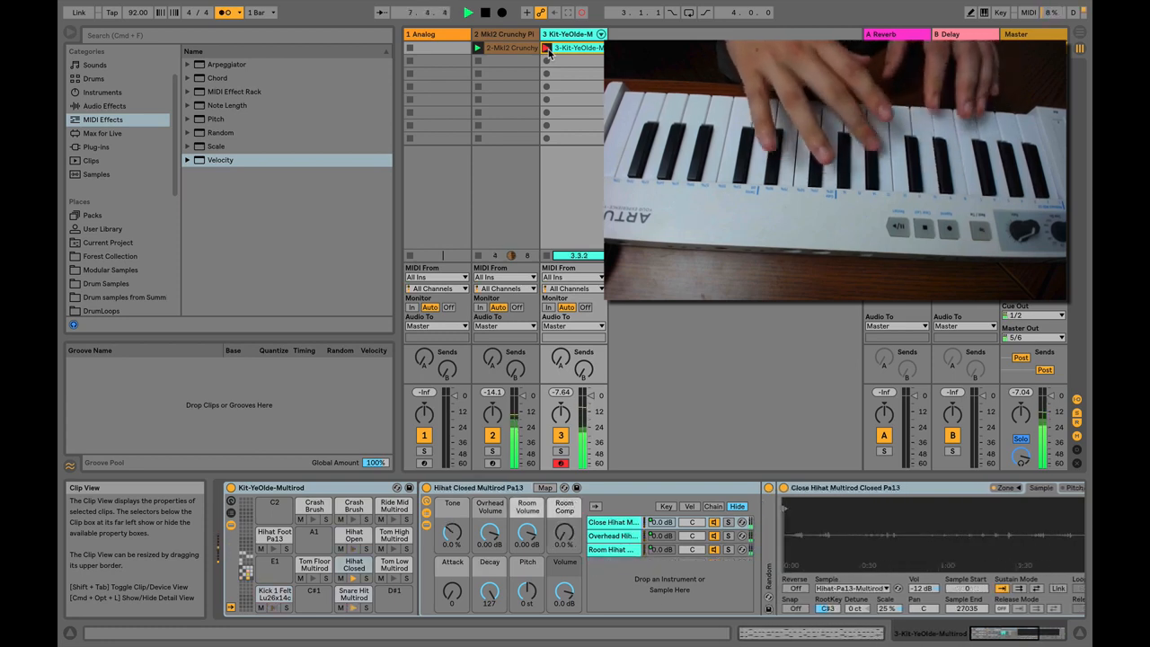
{"action": "key", "text": "space"}
Set the recorded drum clip to loop two bars starting at bar 3, and play it back without the metronome
{"action": "double_click", "coordinate": [557, 50]}
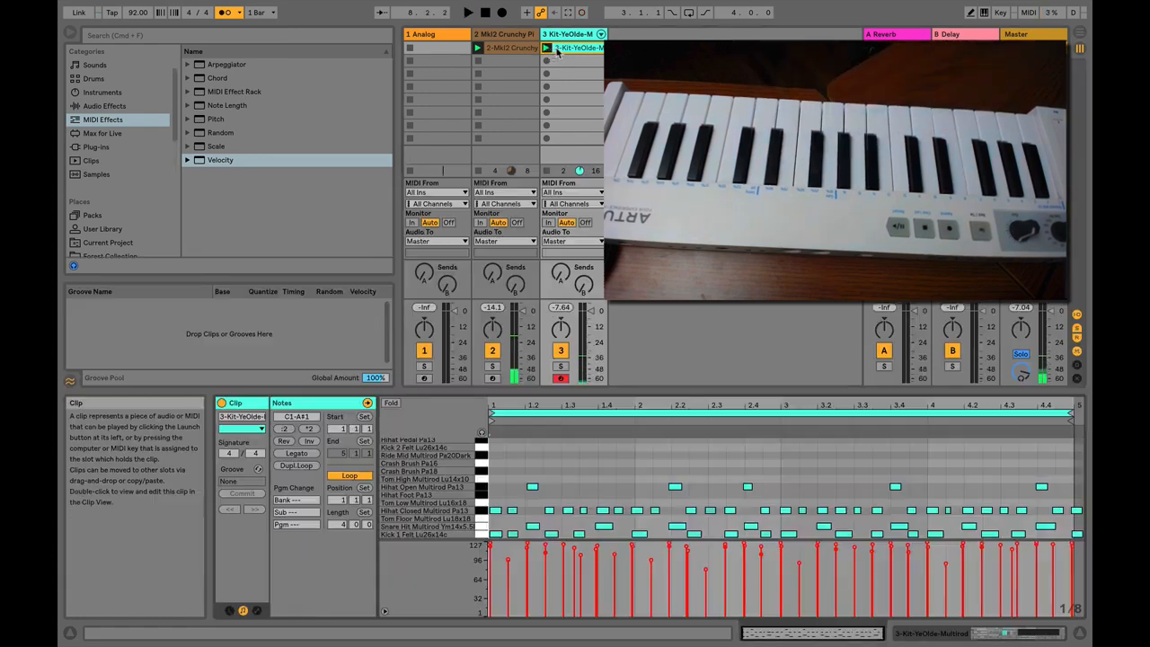
{"action": "left_click_drag", "start_coordinate": [492, 409], "coordinate": [922, 410]}
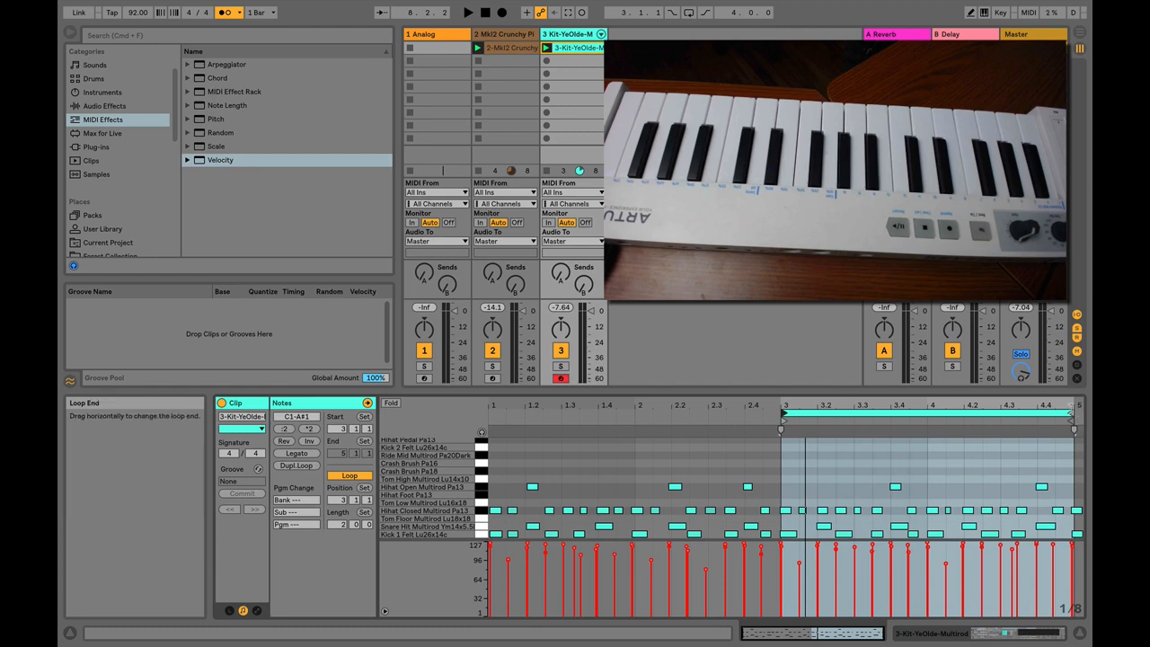
{"action": "left_click", "coordinate": [467, 13]}
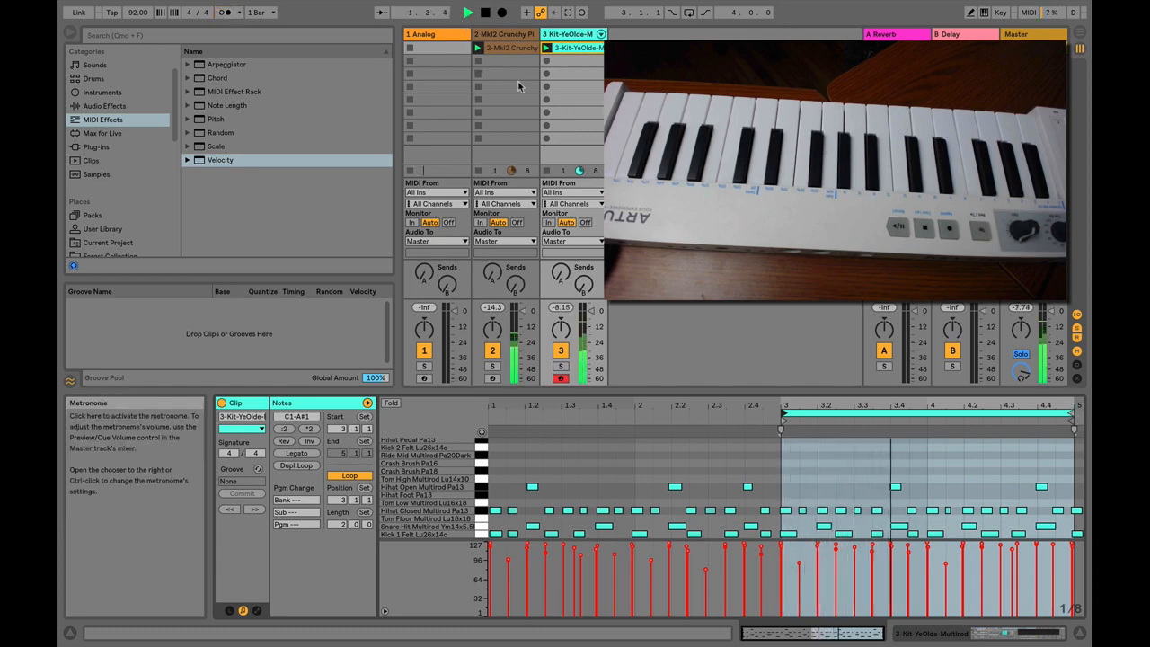
{"action": "key", "text": "space"}
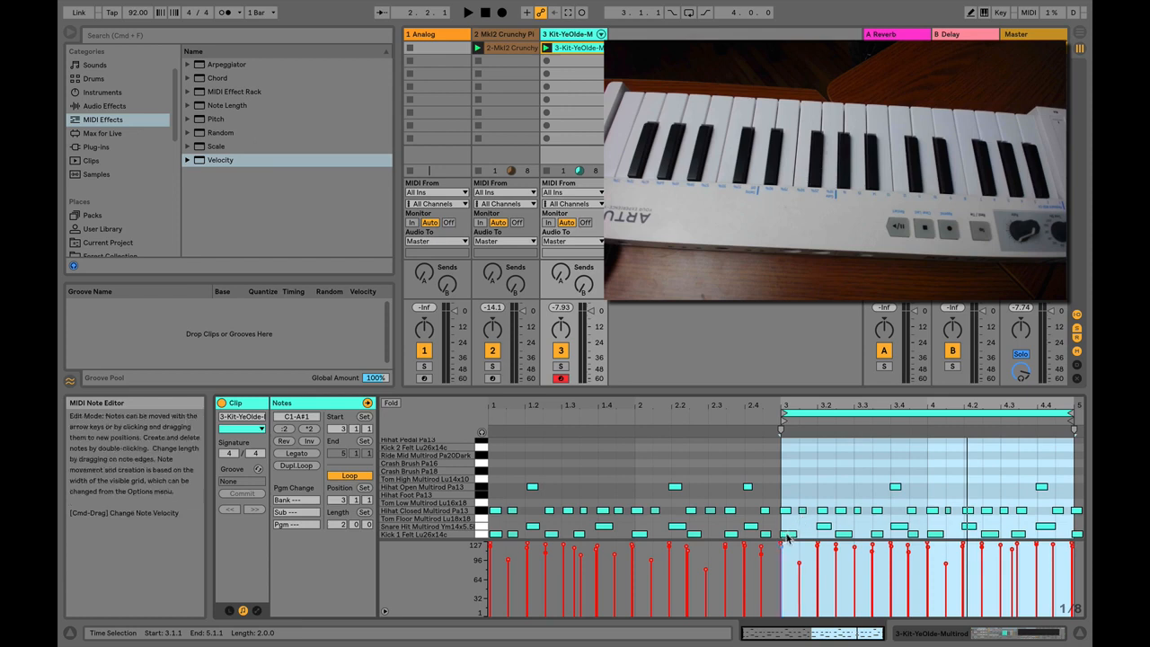
{"action": "left_click", "coordinate": [790, 534]}
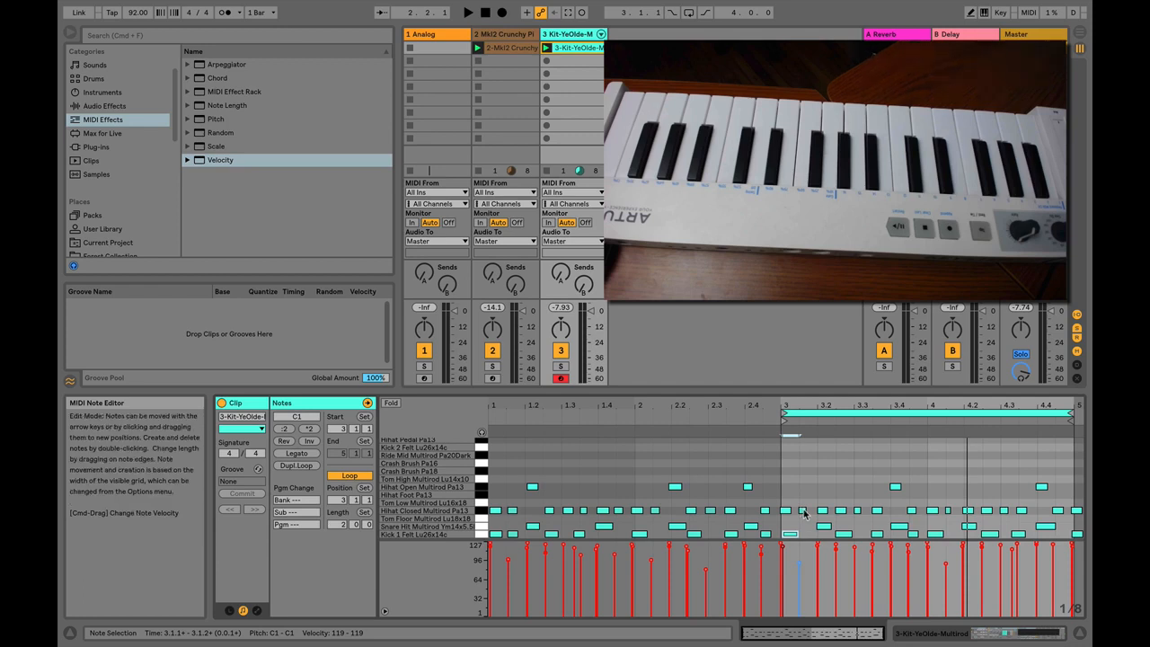
{"action": "key", "text": "space"}
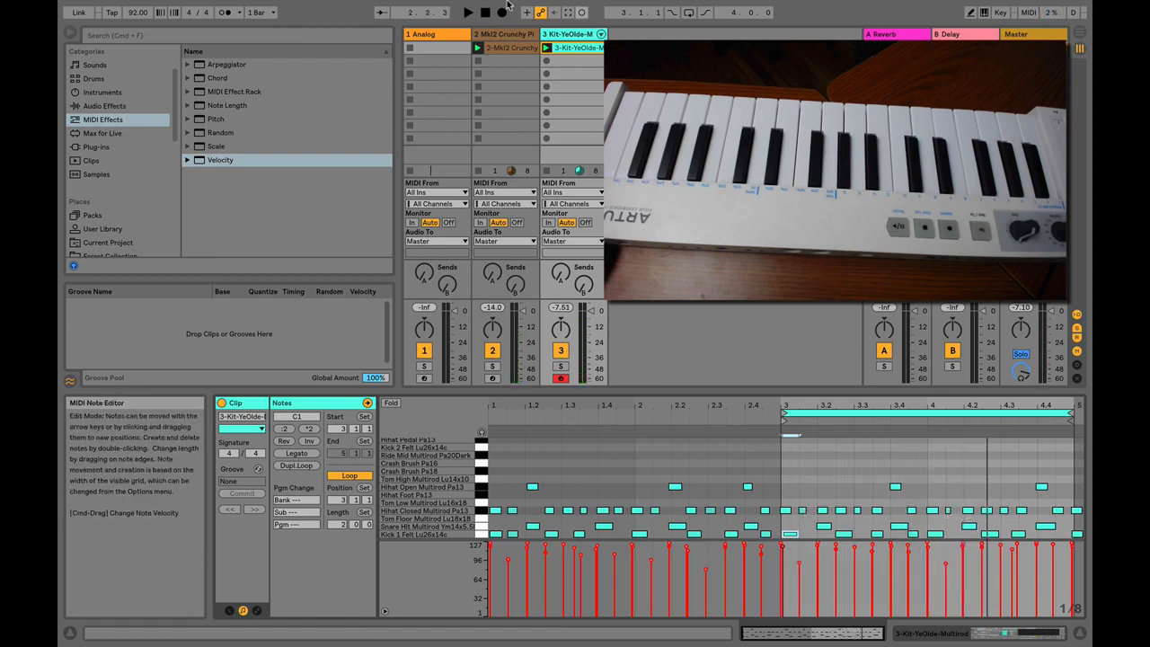
Add a Velocity effect before the drum kit on track 3, set its Comp. to -0.46, and start playback
{"action": "left_click", "coordinate": [571, 112]}
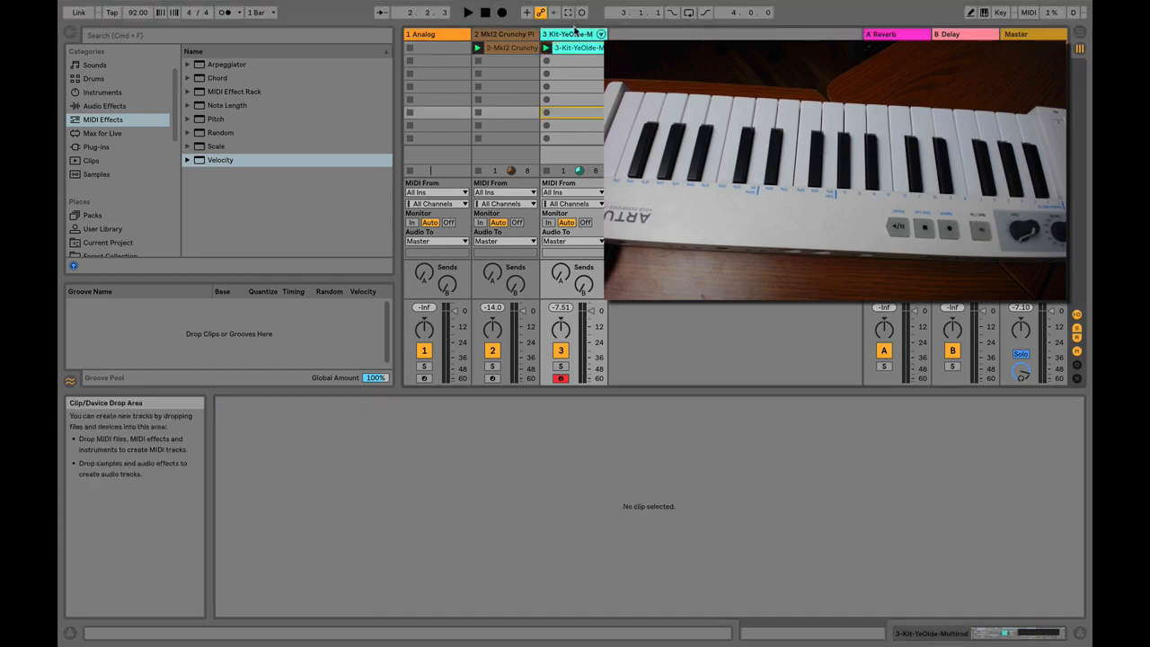
{"action": "double_click", "coordinate": [571, 34]}
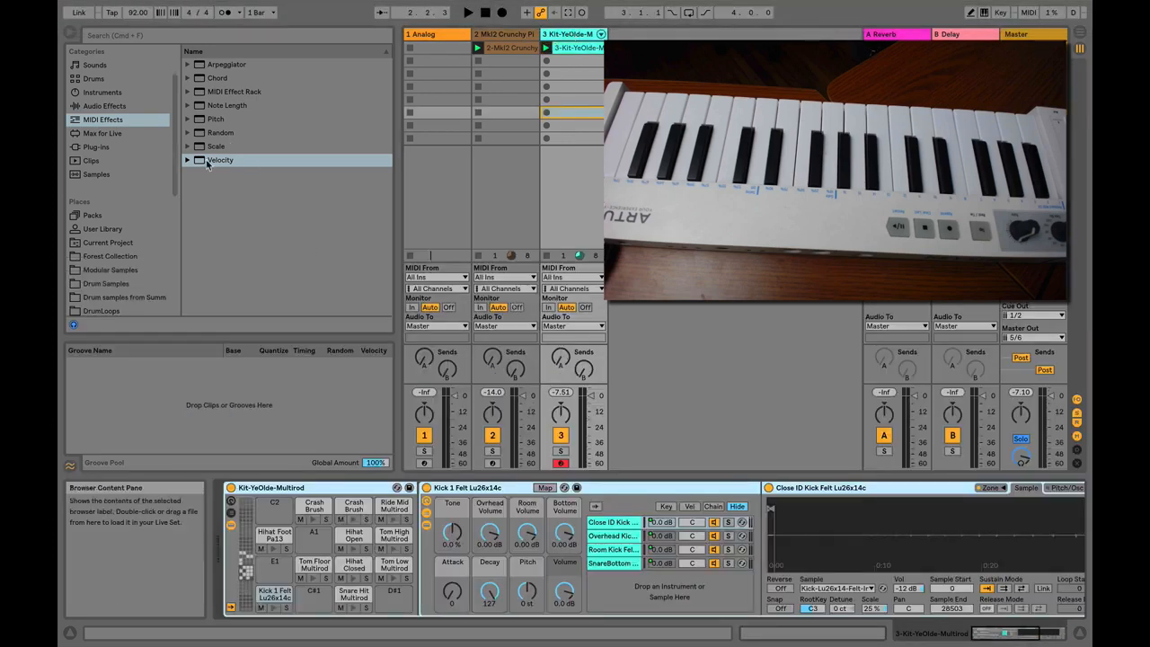
{"action": "left_click", "coordinate": [206, 162]}
{"action": "left_click_drag", "start_coordinate": [286, 447], "coordinate": [234, 522]}
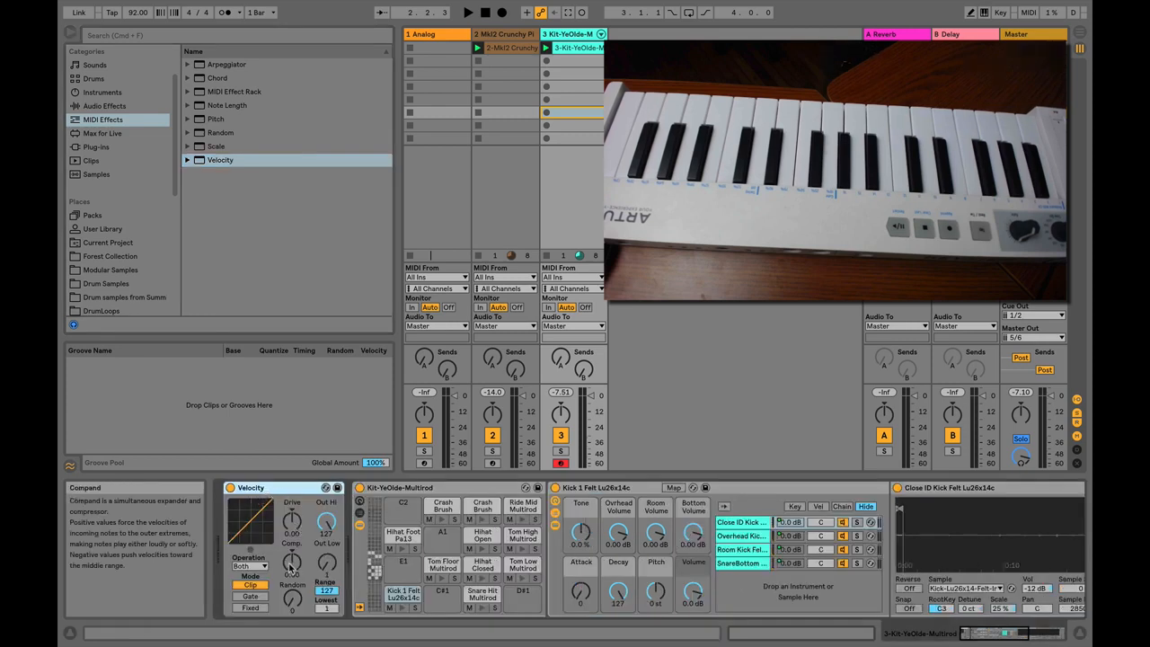
{"action": "left_click_drag", "start_coordinate": [290, 567], "coordinate": [290, 588]}
{"action": "key", "text": "space"}
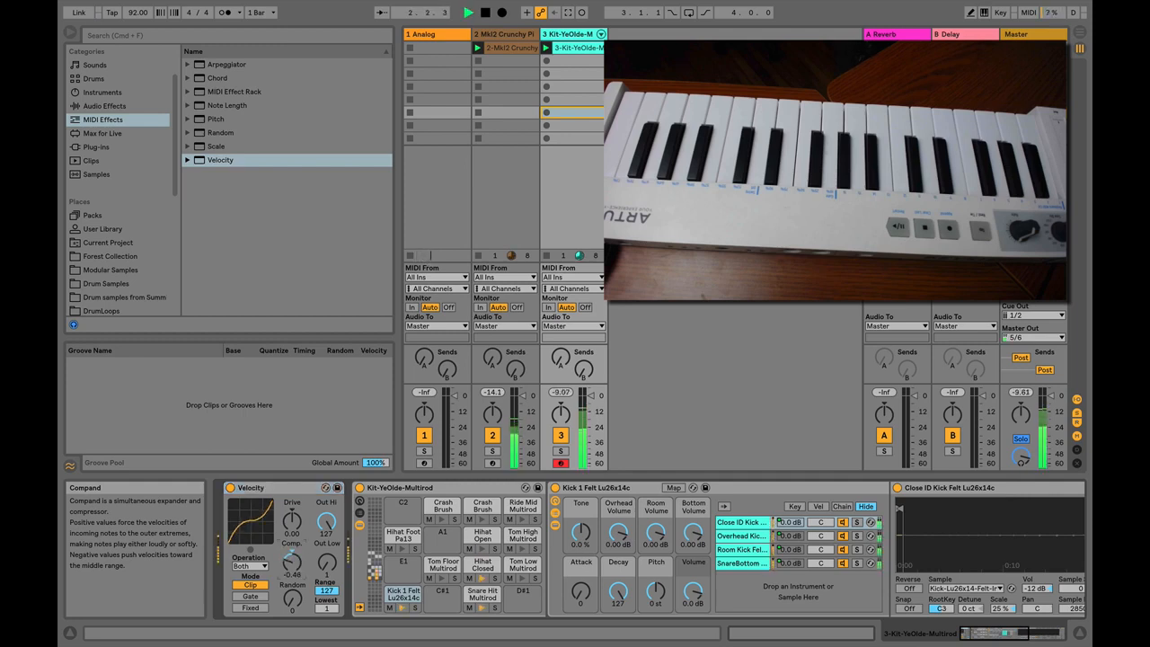
Mute the piano track and compare the drum clip with its Velocity effect bypassed and active, leaving the effect on
{"action": "left_click", "coordinate": [231, 488]}
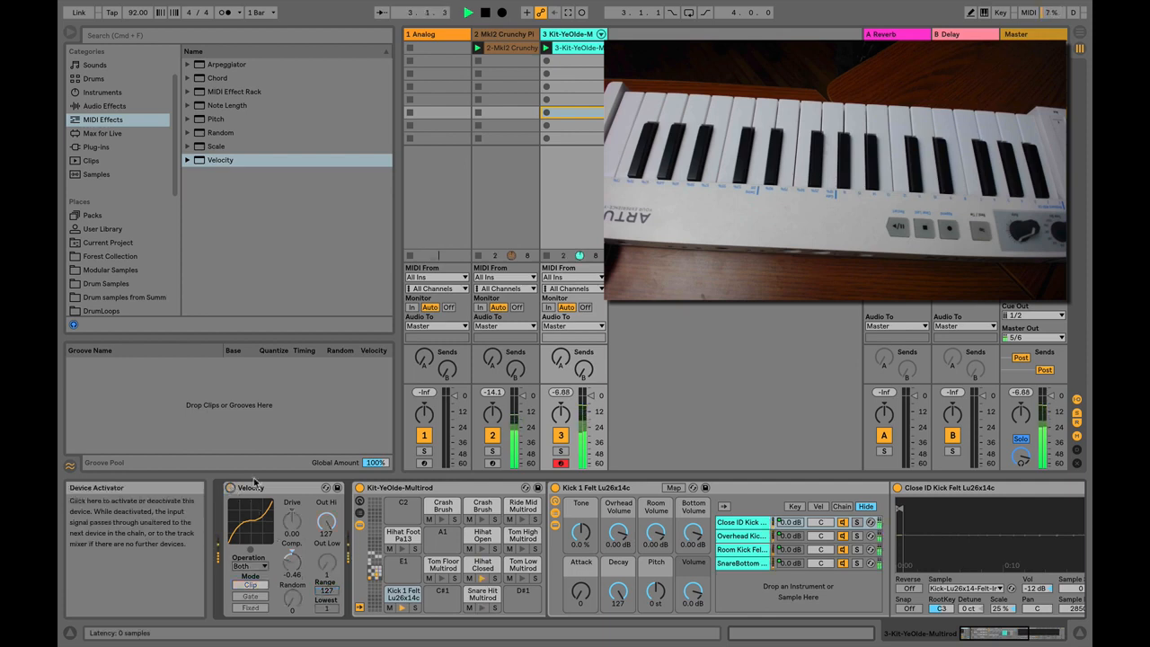
{"action": "left_click", "coordinate": [492, 436]}
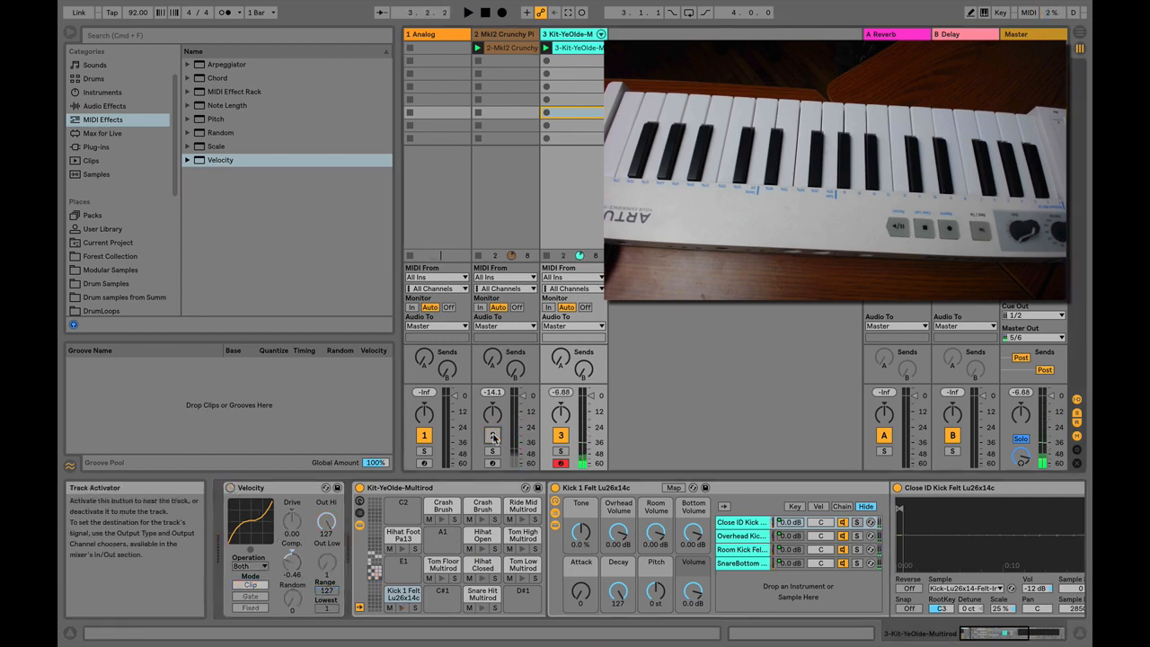
{"action": "left_click", "coordinate": [231, 488]}
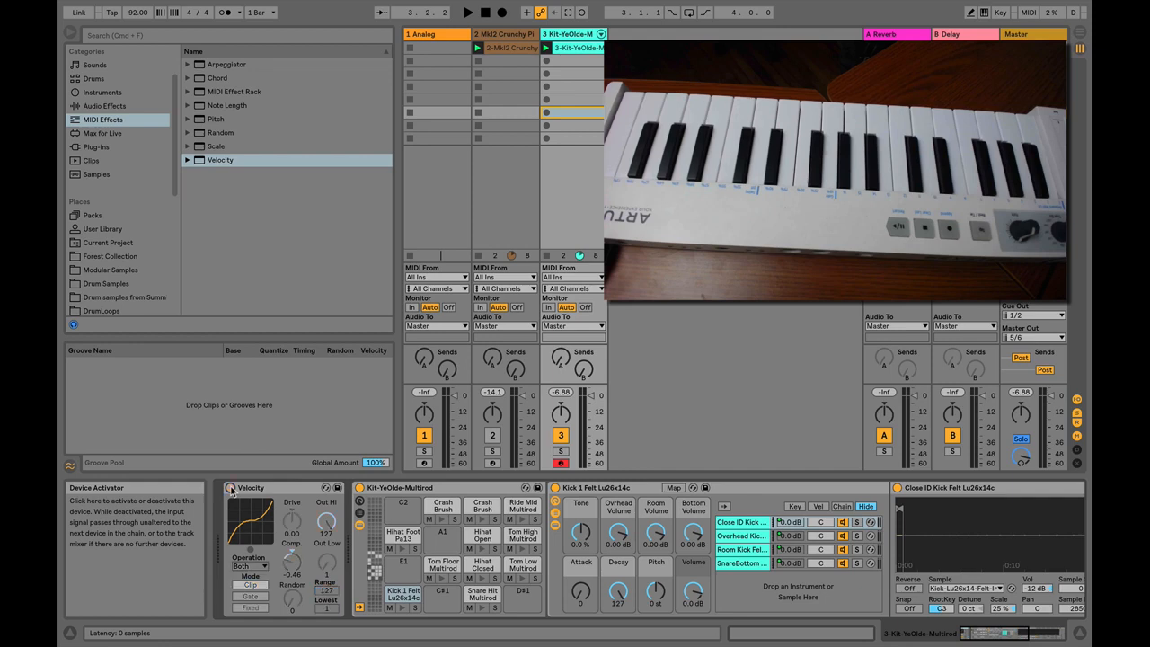
{"action": "key", "text": "space"}
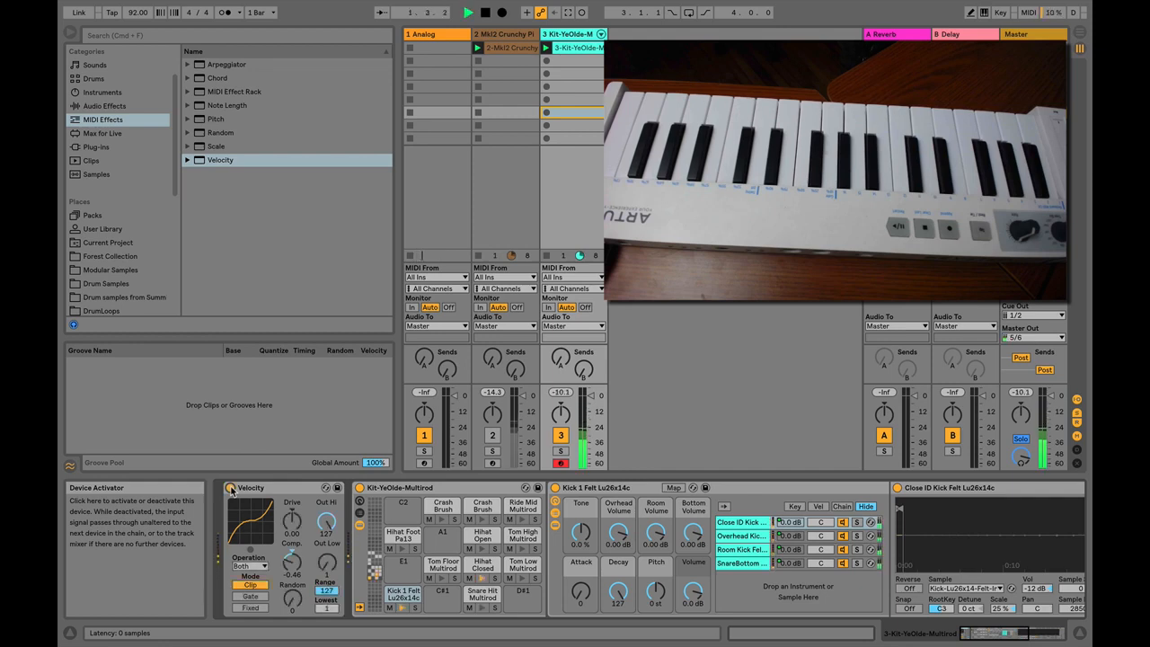
{"action": "left_click", "coordinate": [231, 488]}
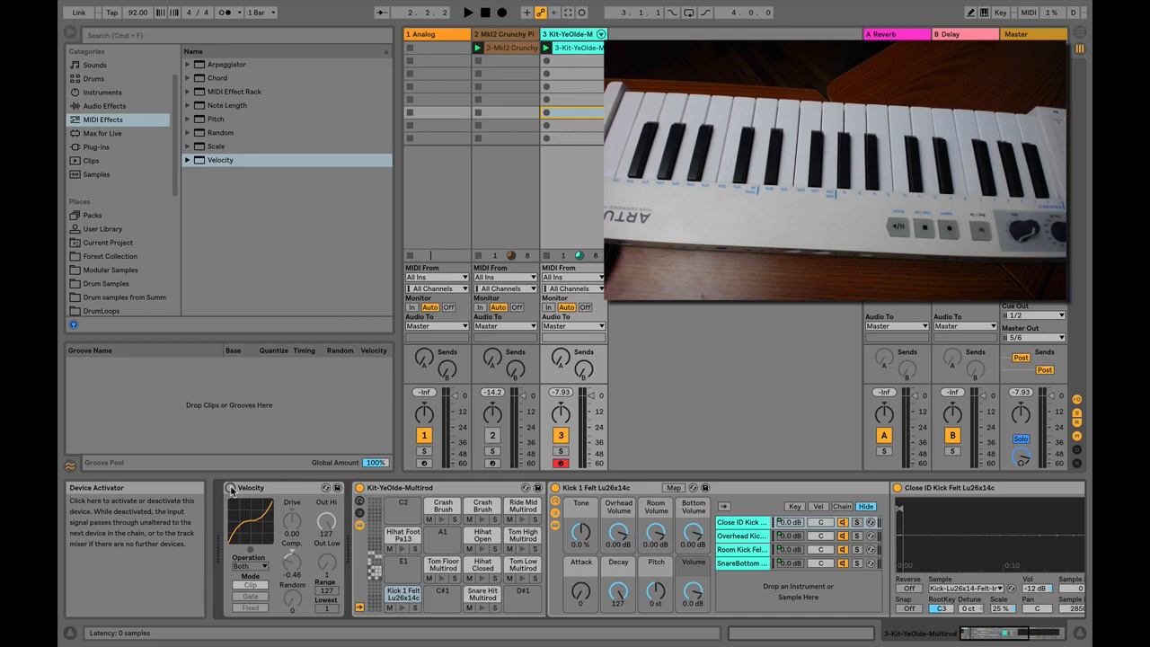
{"action": "left_click", "coordinate": [230, 489]}
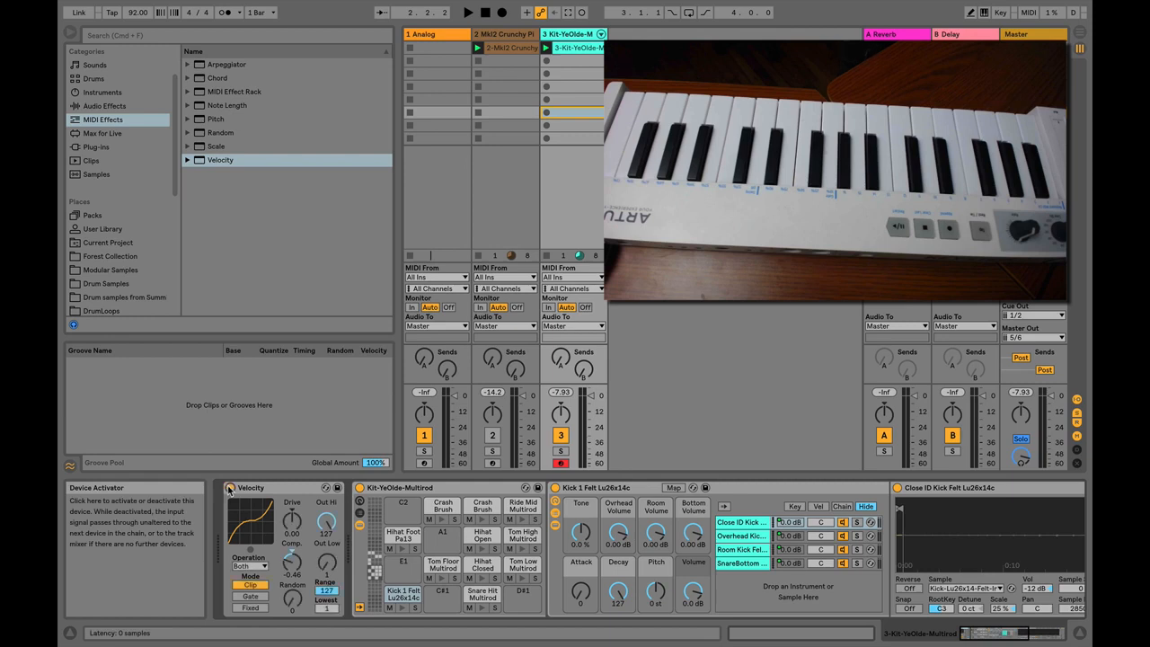
{"action": "key", "text": "space"}
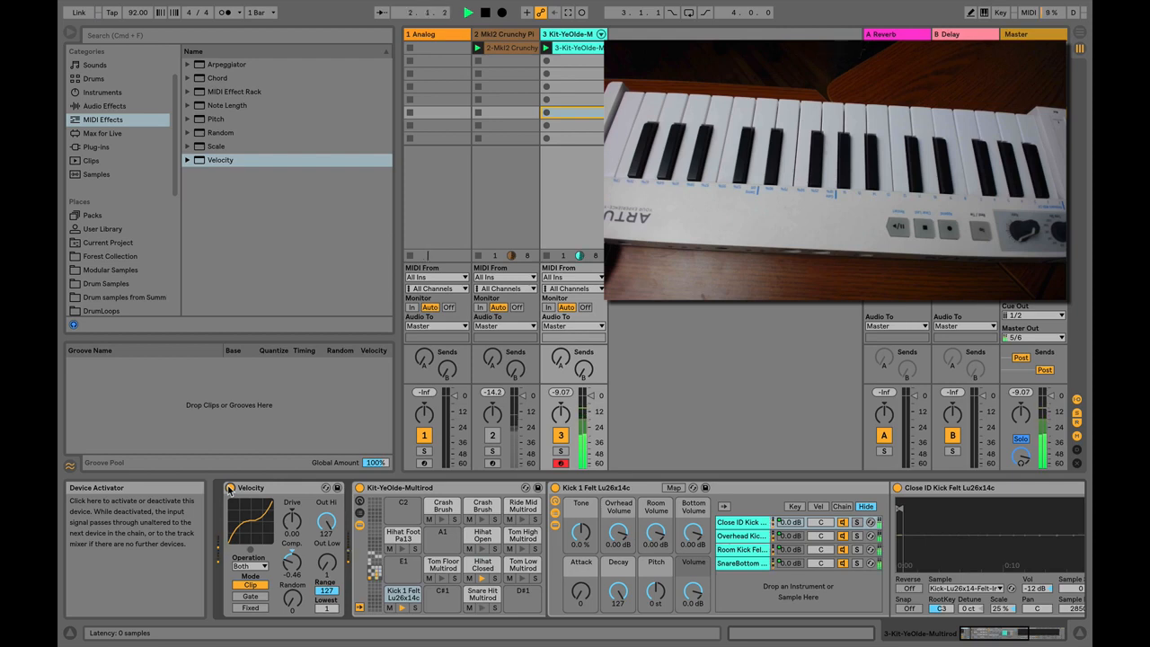
Bypass the Velocity effect on the drum track and play the clip with the closed hi-hat pad soloed
{"action": "key", "text": "space"}
{"action": "left_click", "coordinate": [231, 488]}
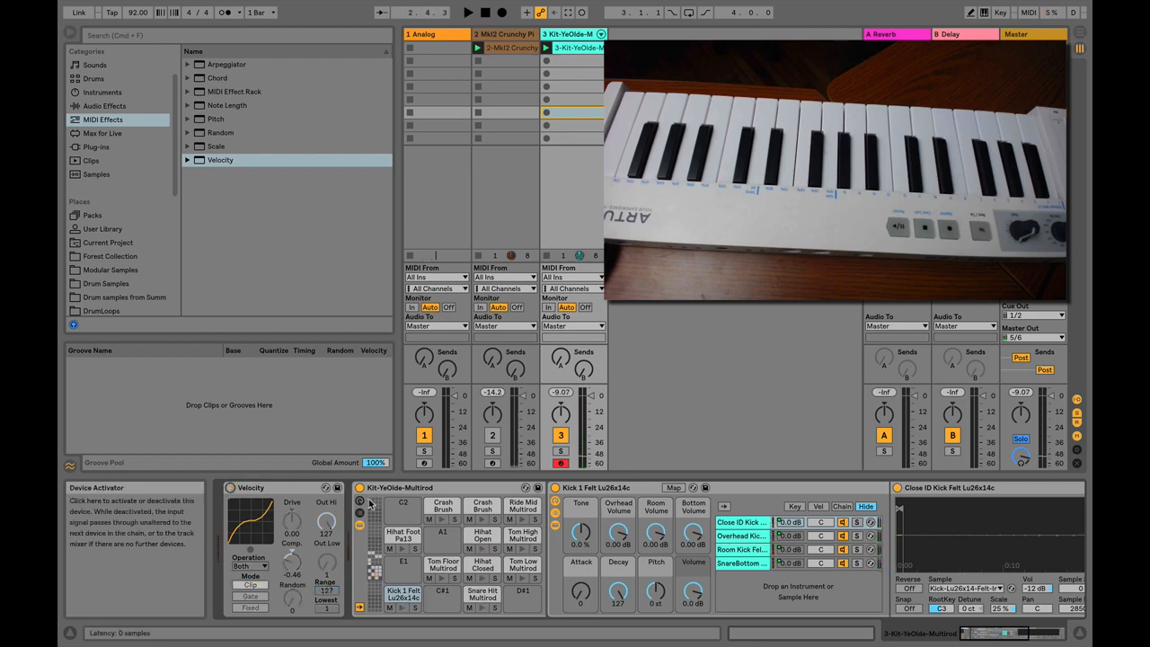
{"action": "scroll", "coordinate": [378, 507], "scroll_direction": "right", "scroll_amount": 5}
{"action": "scroll", "coordinate": [377, 505], "scroll_direction": "left", "scroll_amount": 5}
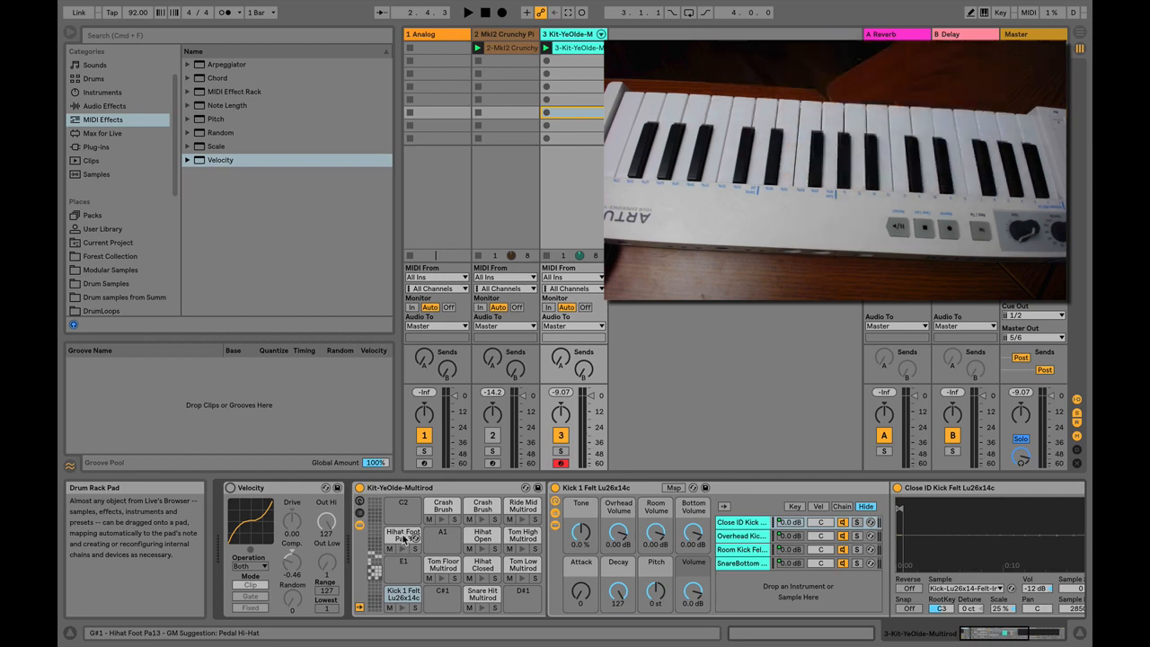
{"action": "key", "text": "space"}
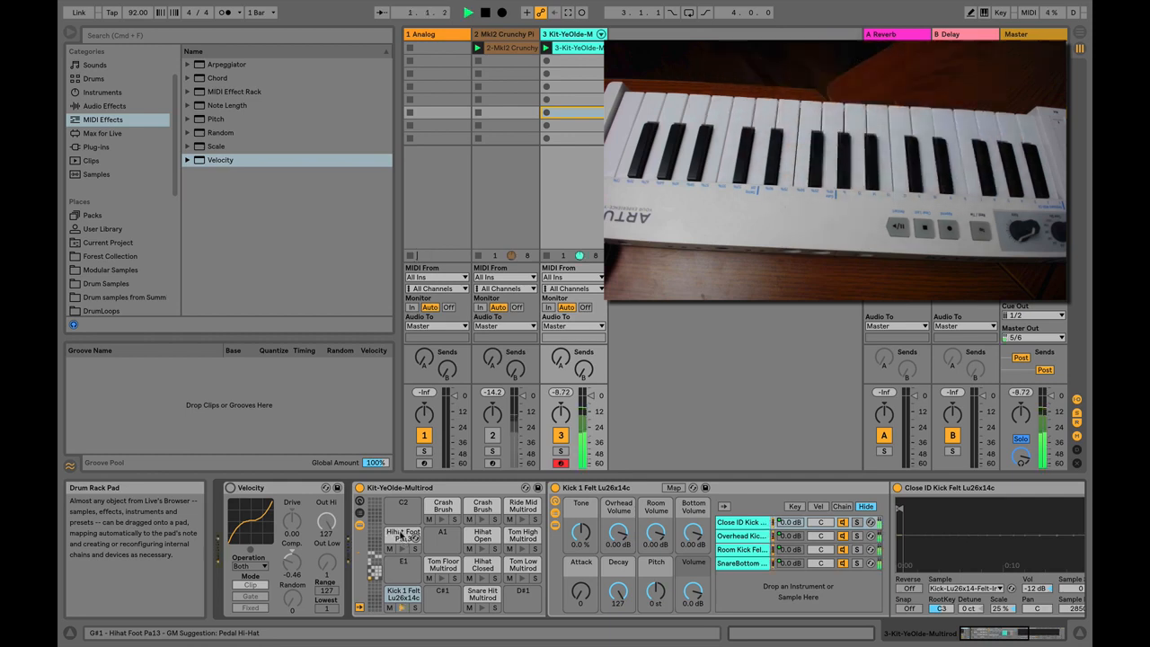
{"action": "left_click", "coordinate": [494, 578]}
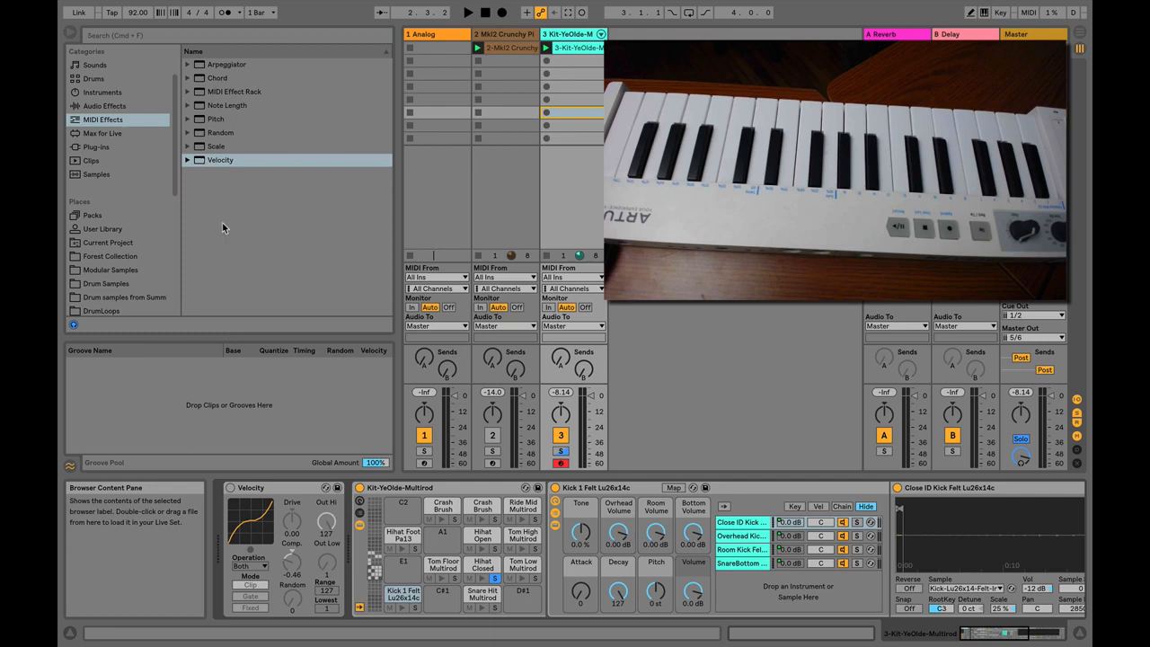
Move the Velocity effect from the front of the drum track into the closed hi-hat pad's chain and switch it on
{"action": "left_click", "coordinate": [274, 488]}
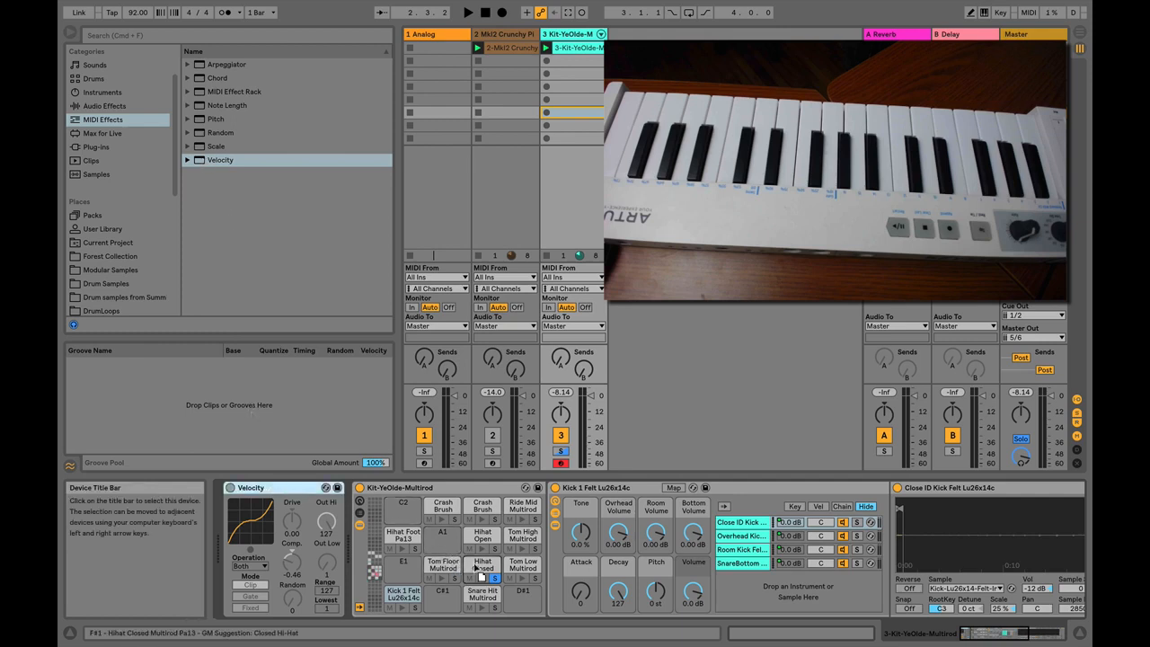
{"action": "key", "text": "Delete"}
{"action": "scroll", "coordinate": [506, 557], "scroll_direction": "right", "scroll_amount": 6}
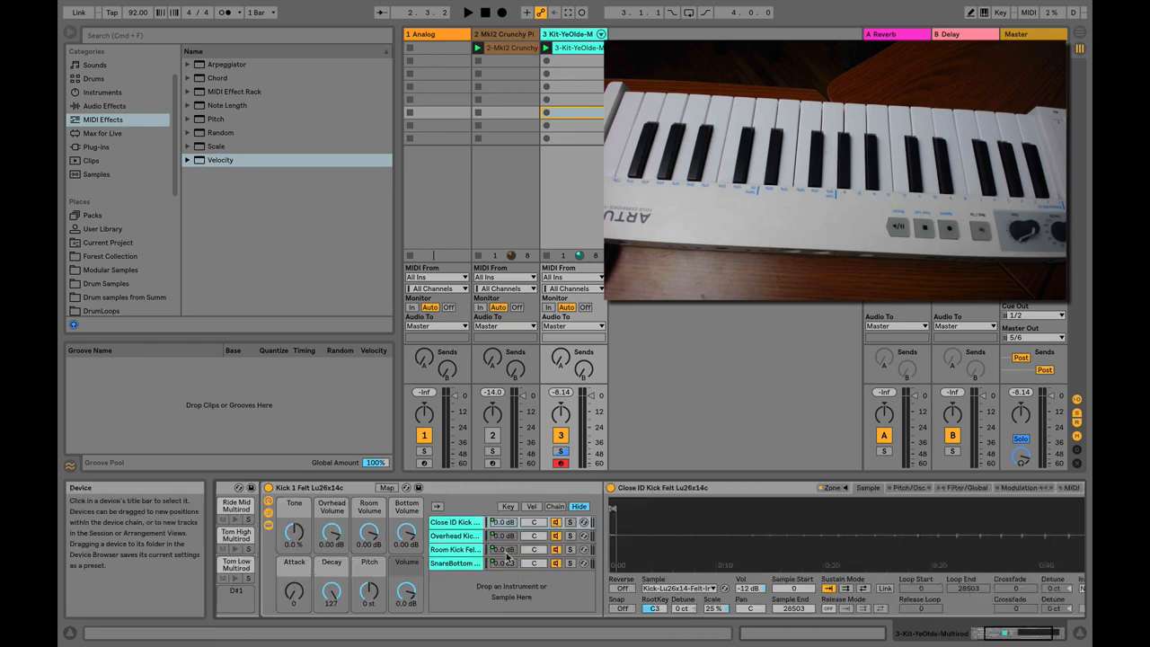
{"action": "scroll", "coordinate": [506, 557], "scroll_direction": "left", "scroll_amount": 6}
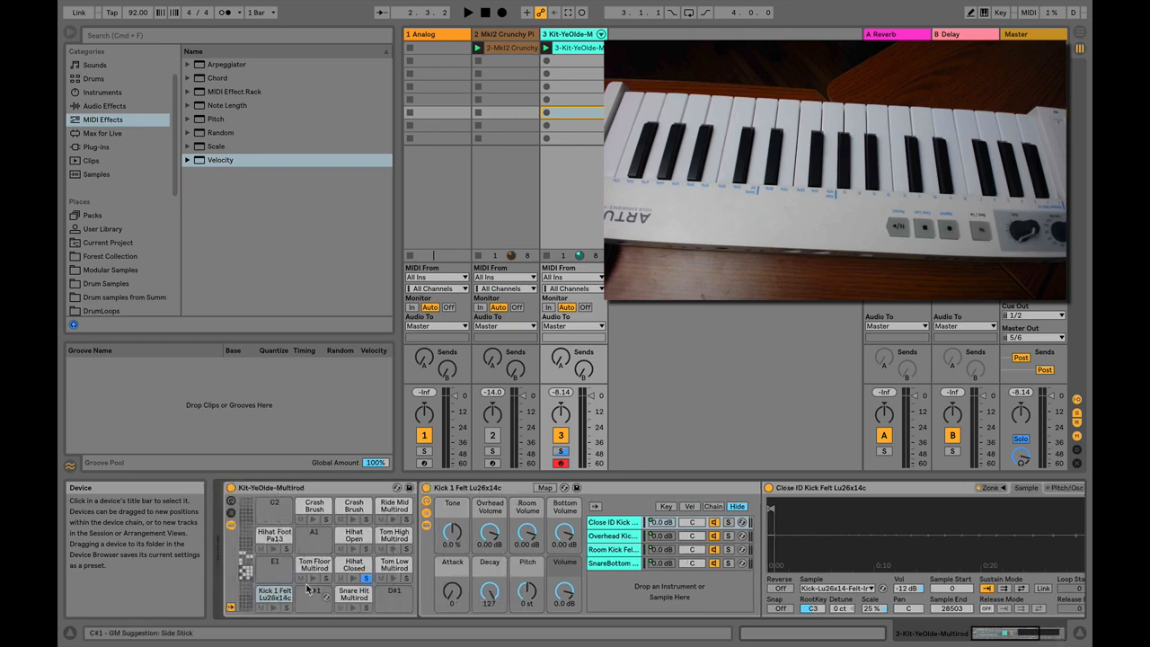
{"action": "left_click", "coordinate": [353, 566]}
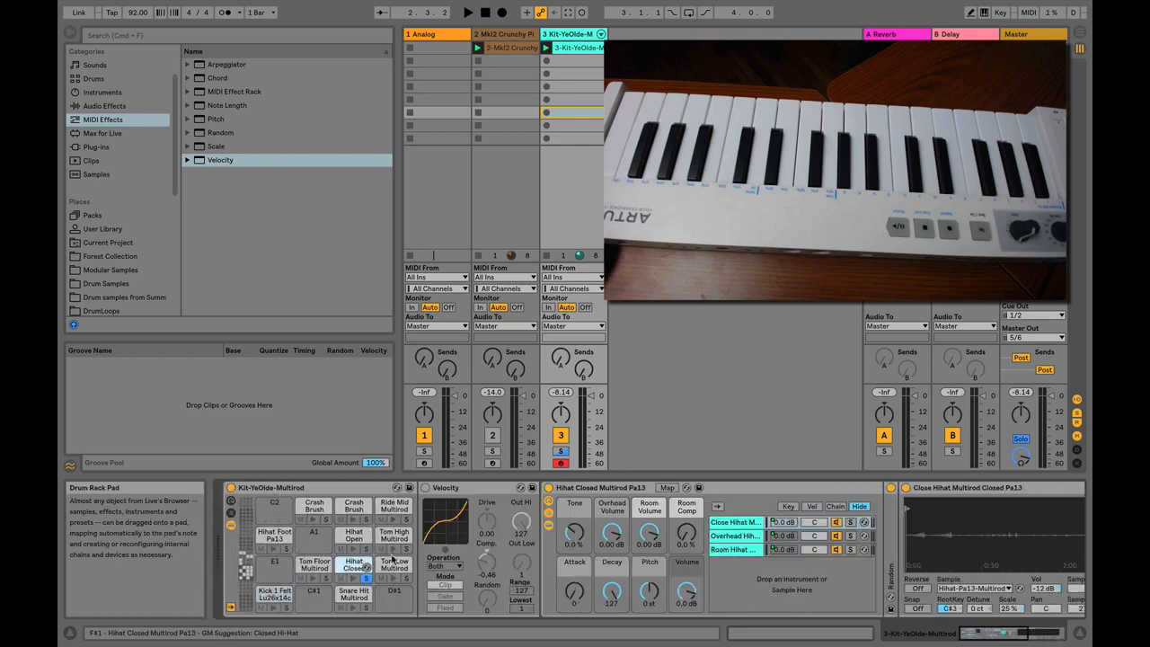
{"action": "left_click", "coordinate": [442, 510]}
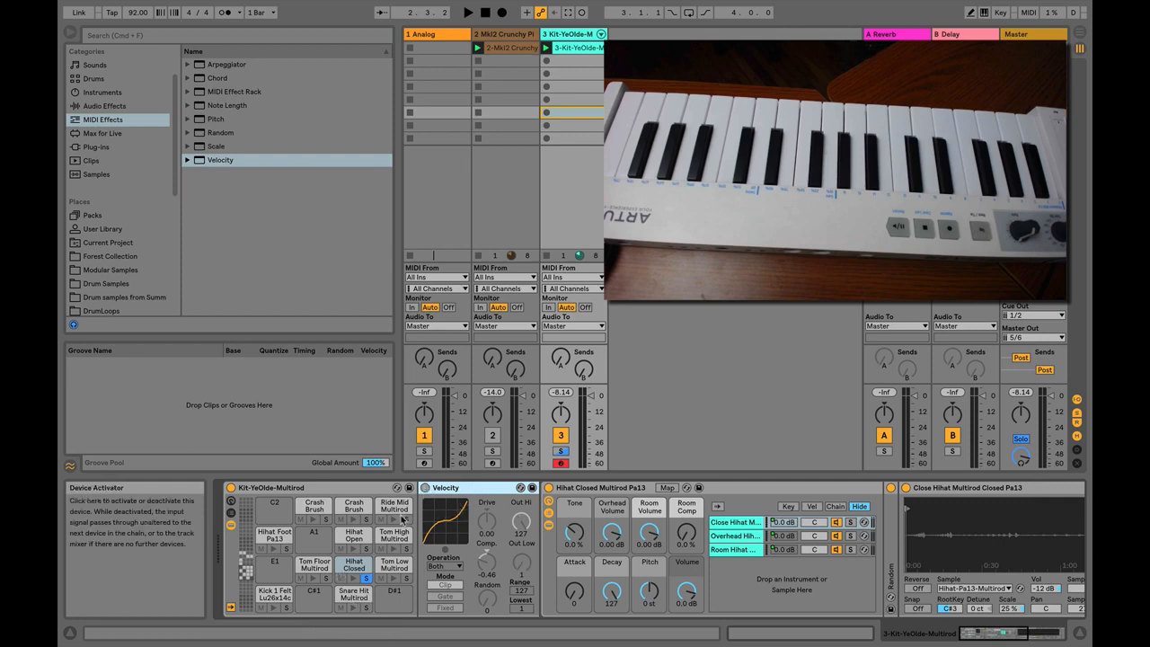
{"action": "left_click", "coordinate": [425, 488]}
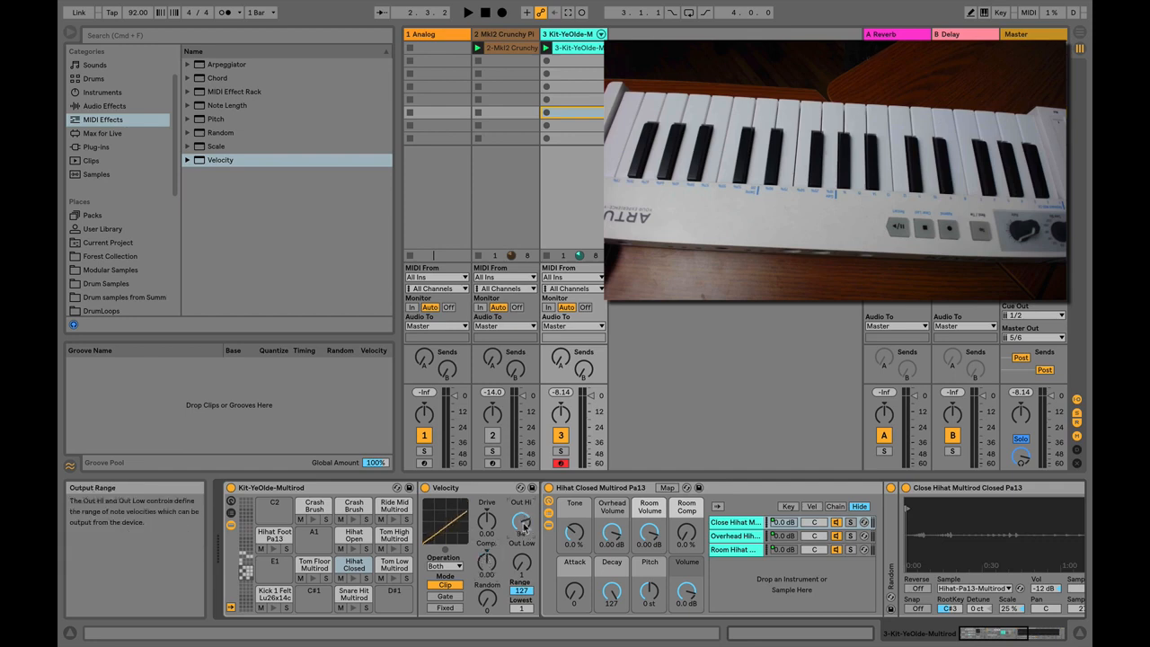
Play the drum clip and limit the closed hi-hat's Velocity output range to Out Hi 84 and Out Low 24
{"action": "key", "text": "space"}
{"action": "left_click_drag", "start_coordinate": [523, 525], "coordinate": [523, 539]}
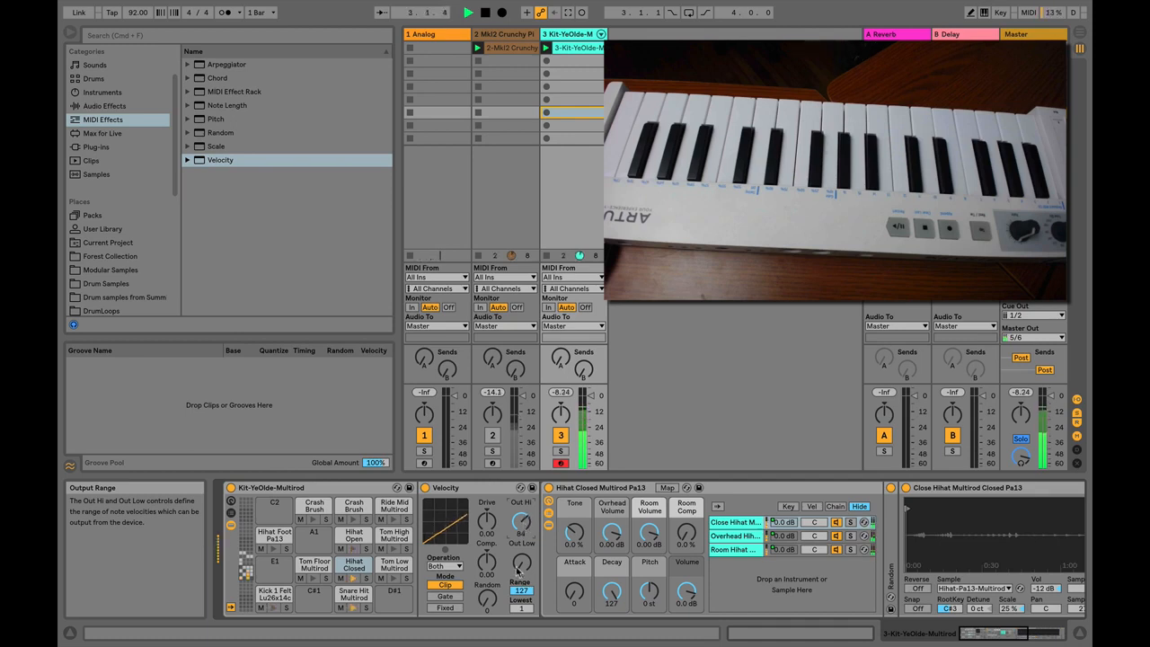
{"action": "double_click", "coordinate": [579, 48]}
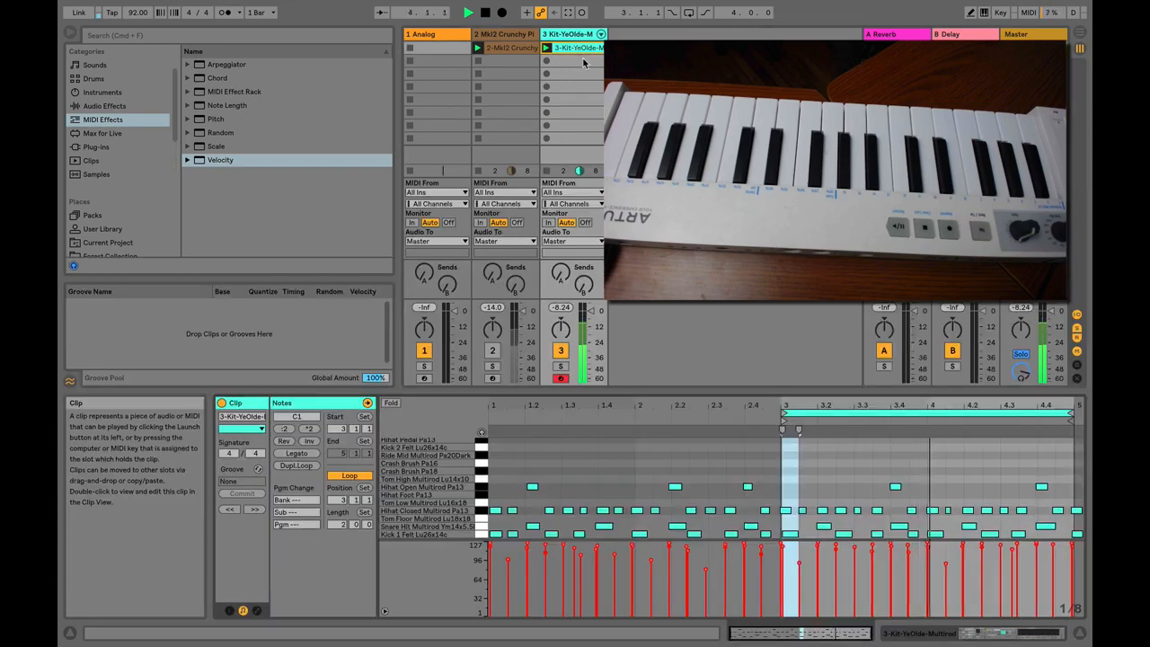
{"action": "left_click", "coordinate": [791, 534]}
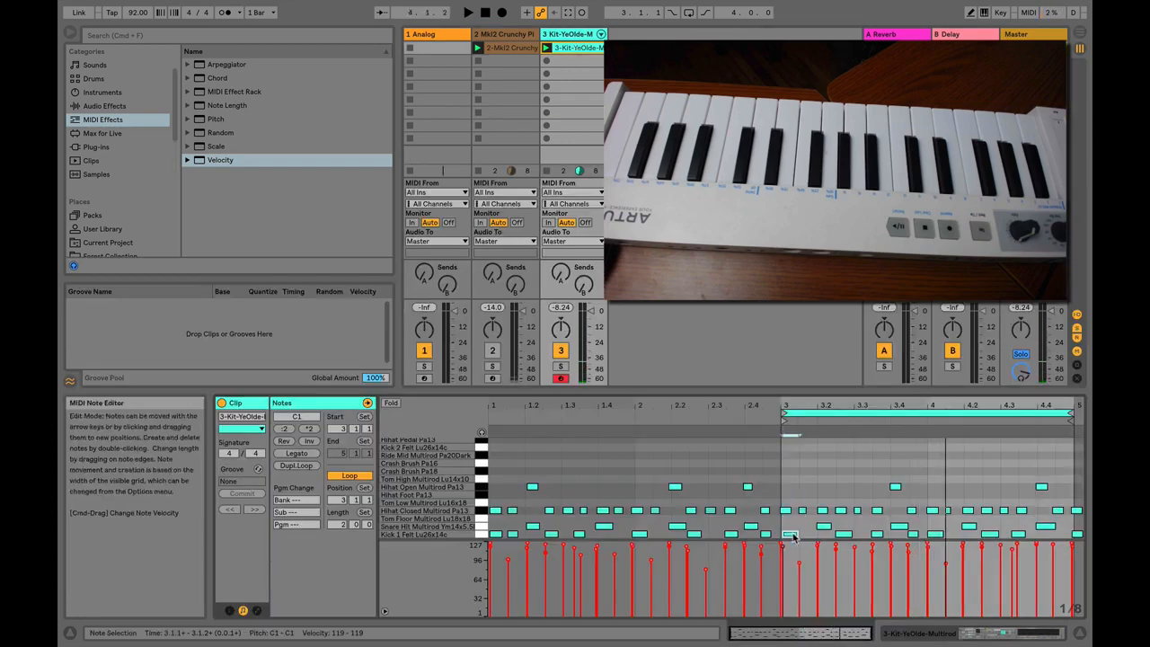
{"action": "left_click", "coordinate": [568, 34]}
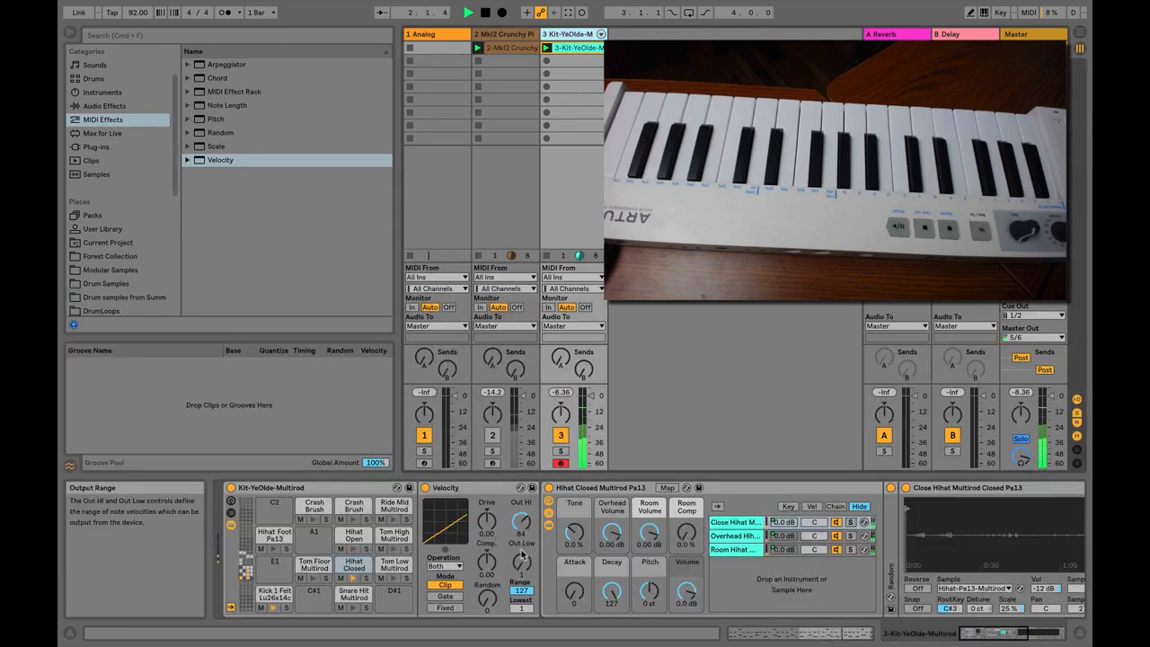
{"action": "left_click_drag", "start_coordinate": [521, 554], "coordinate": [521, 522]}
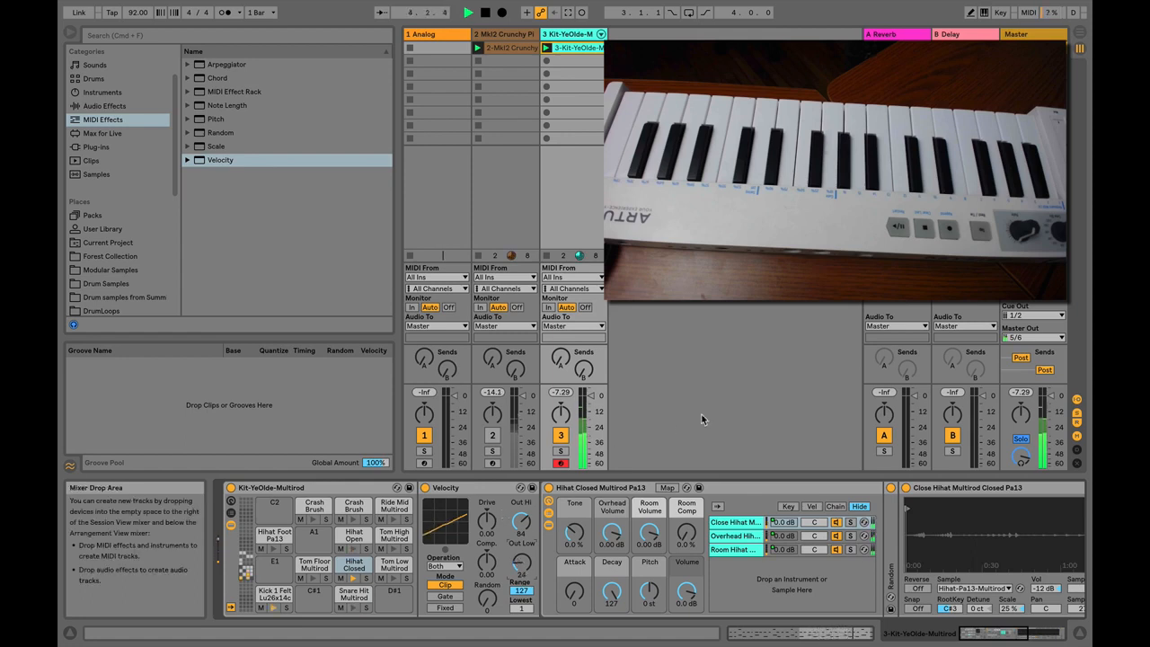
{"action": "left_click", "coordinate": [357, 566]}
{"action": "left_click", "coordinate": [469, 490]}
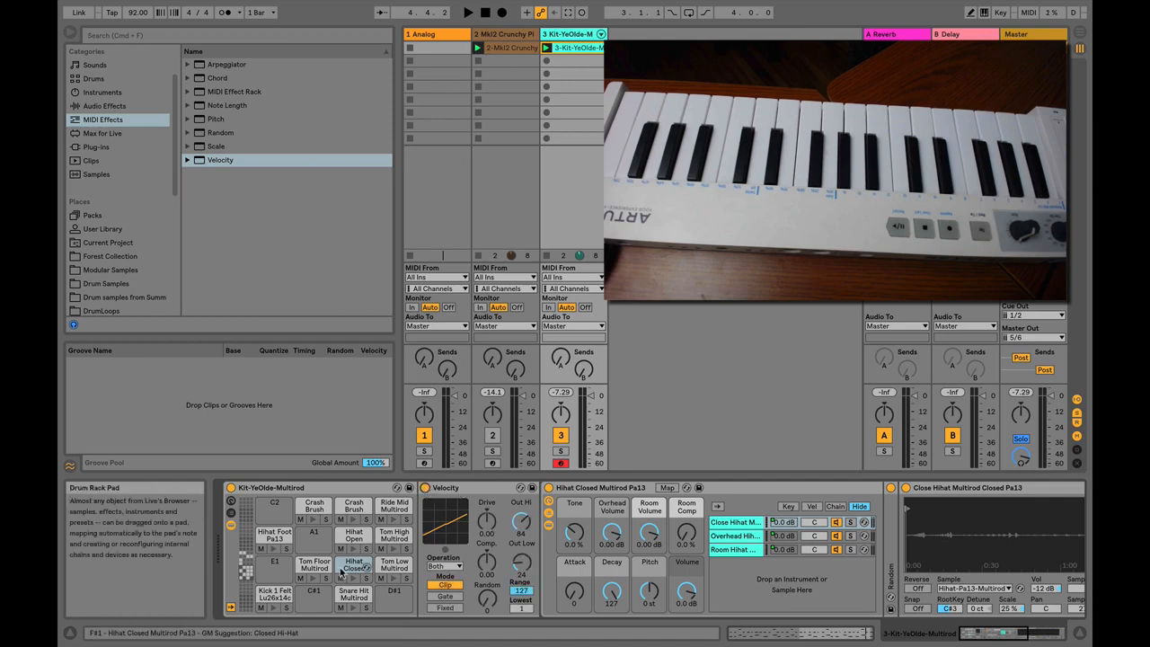
Add a Glue Compressor audio effect after the drum kit at the end of track 3's device chain
{"action": "left_click", "coordinate": [105, 105]}
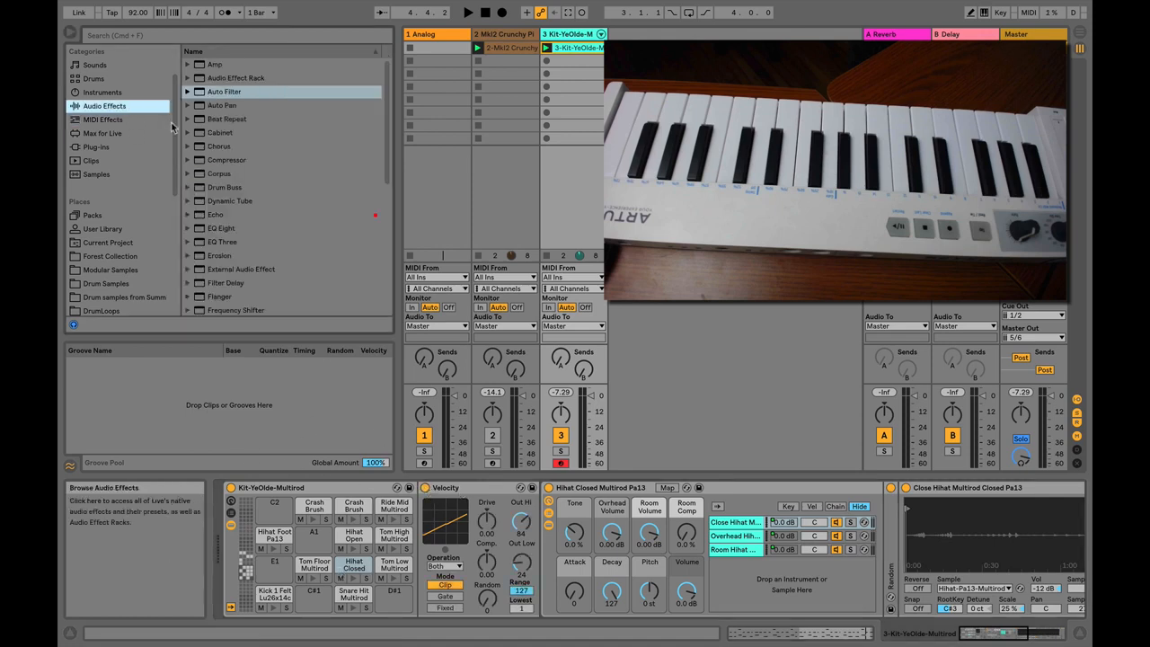
{"action": "scroll", "coordinate": [249, 153], "scroll_direction": "down", "scroll_amount": 5}
{"action": "scroll", "coordinate": [250, 153], "scroll_direction": "down", "scroll_amount": 3}
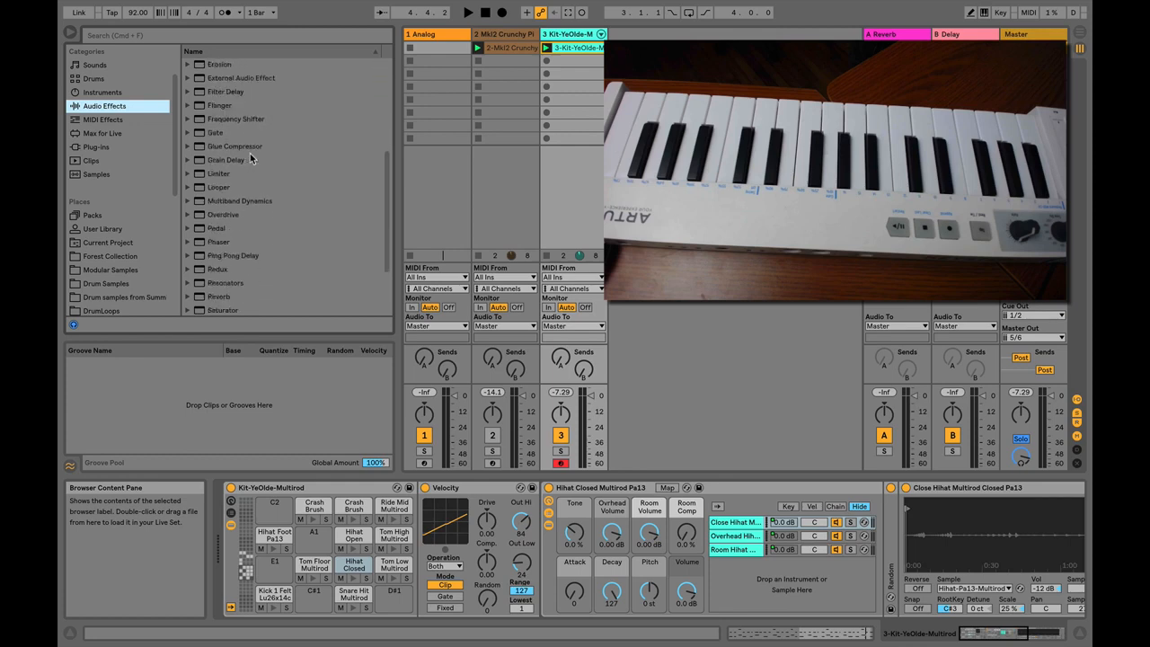
{"action": "scroll", "coordinate": [250, 153], "scroll_direction": "up", "scroll_amount": 4}
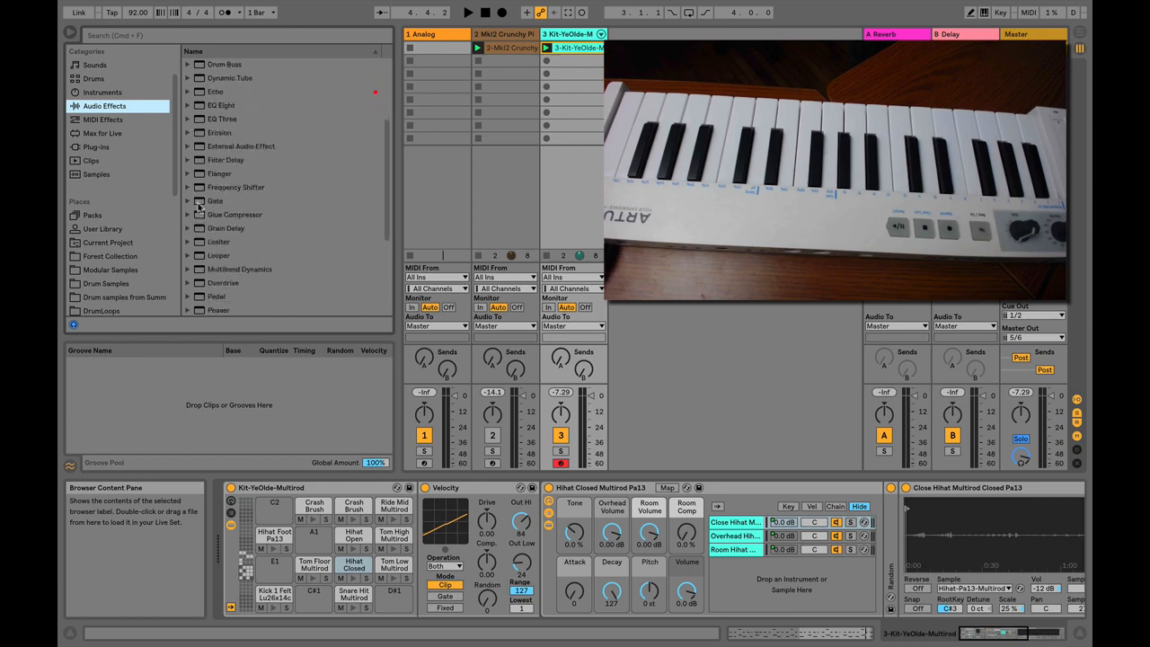
{"action": "left_click", "coordinate": [200, 218]}
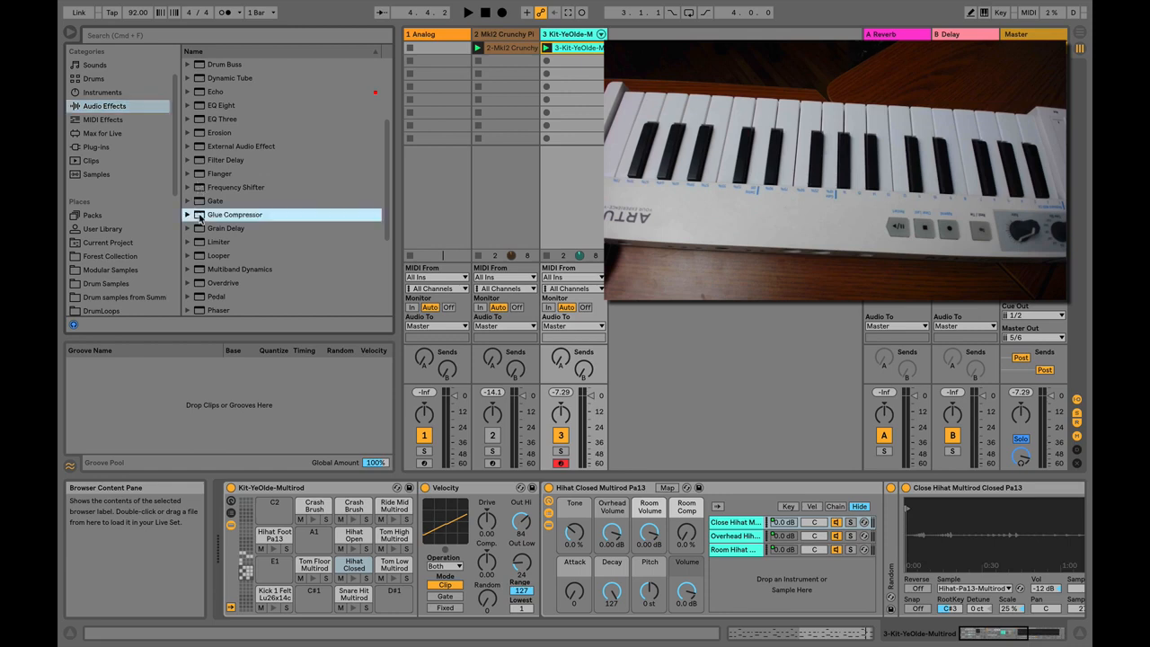
{"action": "scroll", "coordinate": [1060, 552], "scroll_direction": "right", "scroll_amount": 1}
{"action": "left_click_drag", "start_coordinate": [1090, 564], "coordinate": [996, 541]}
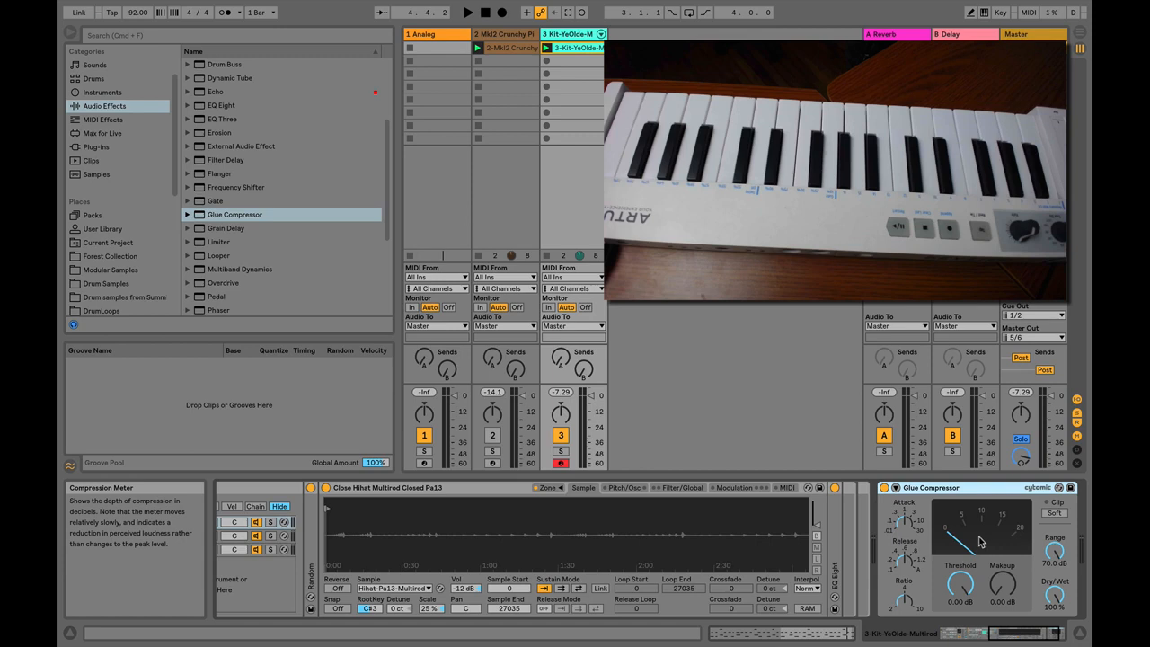
Load the Glue Compressor preset "Drum - Rock Parallel Room" onto the compressor after the drum kit
{"action": "left_click", "coordinate": [188, 214]}
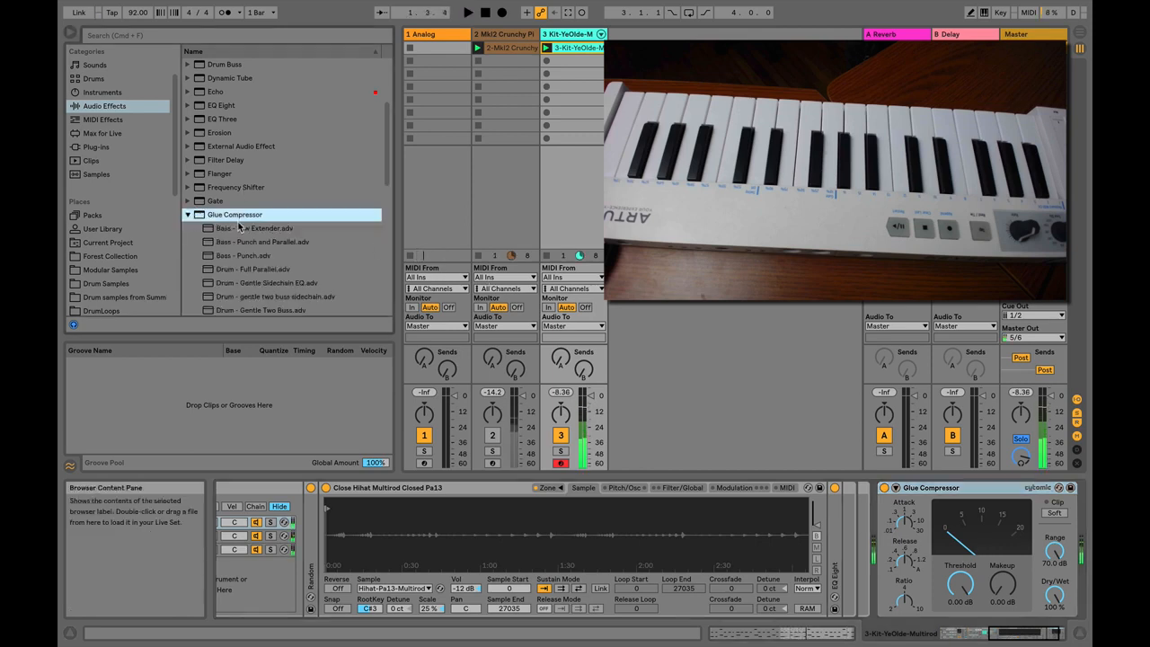
{"action": "scroll", "coordinate": [242, 279], "scroll_direction": "down", "scroll_amount": 5}
{"action": "left_click", "coordinate": [237, 228]}
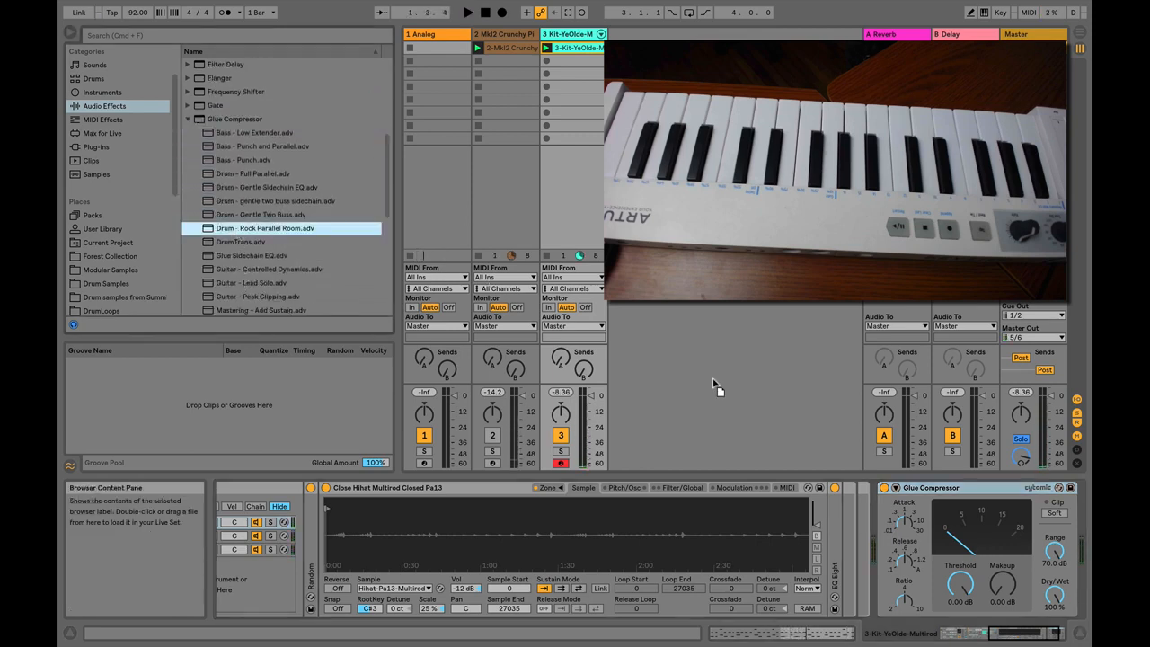
{"action": "left_click_drag", "start_coordinate": [714, 383], "coordinate": [961, 509]}
Play the drum clip and set the compressor's Threshold to -24.4 dB and Dry/Wet to 67%
{"action": "key", "text": "space"}
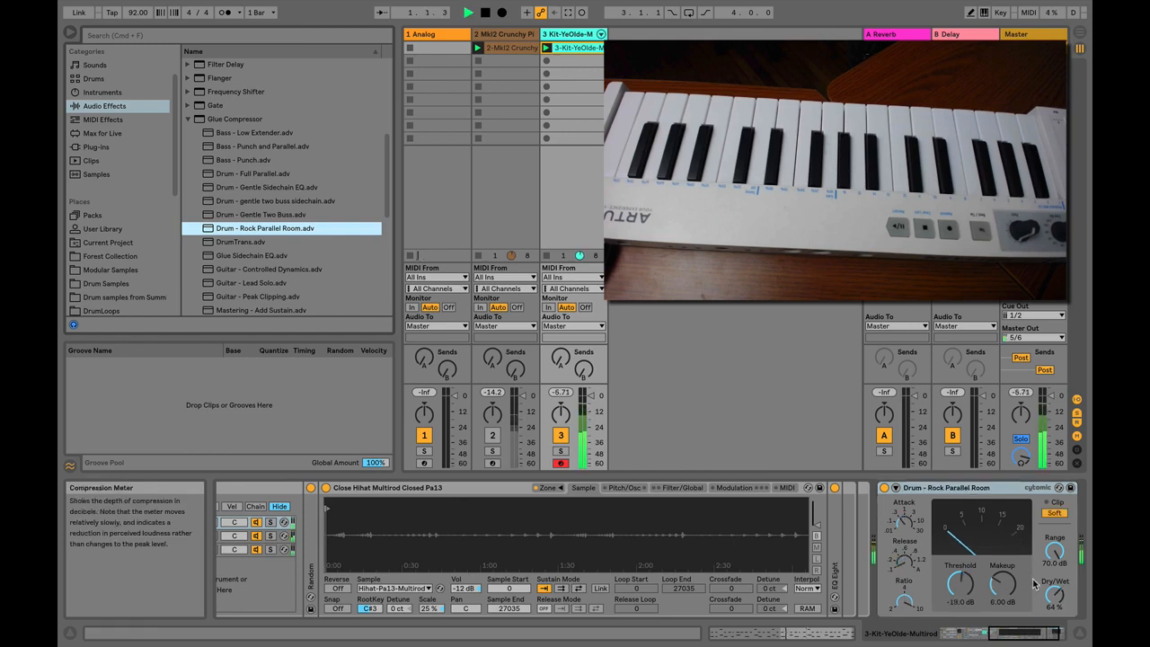
{"action": "left_click_drag", "start_coordinate": [959, 584], "coordinate": [960, 602]}
{"action": "mouse_move", "coordinate": [1055, 594]}
{"action": "left_mouse_down"}
{"action": "mouse_move", "coordinate": [1055, 578]}
{"action": "mouse_move", "coordinate": [1055, 593]}
{"action": "left_mouse_up"}
{"action": "left_click_drag", "start_coordinate": [959, 584], "coordinate": [960, 577]}
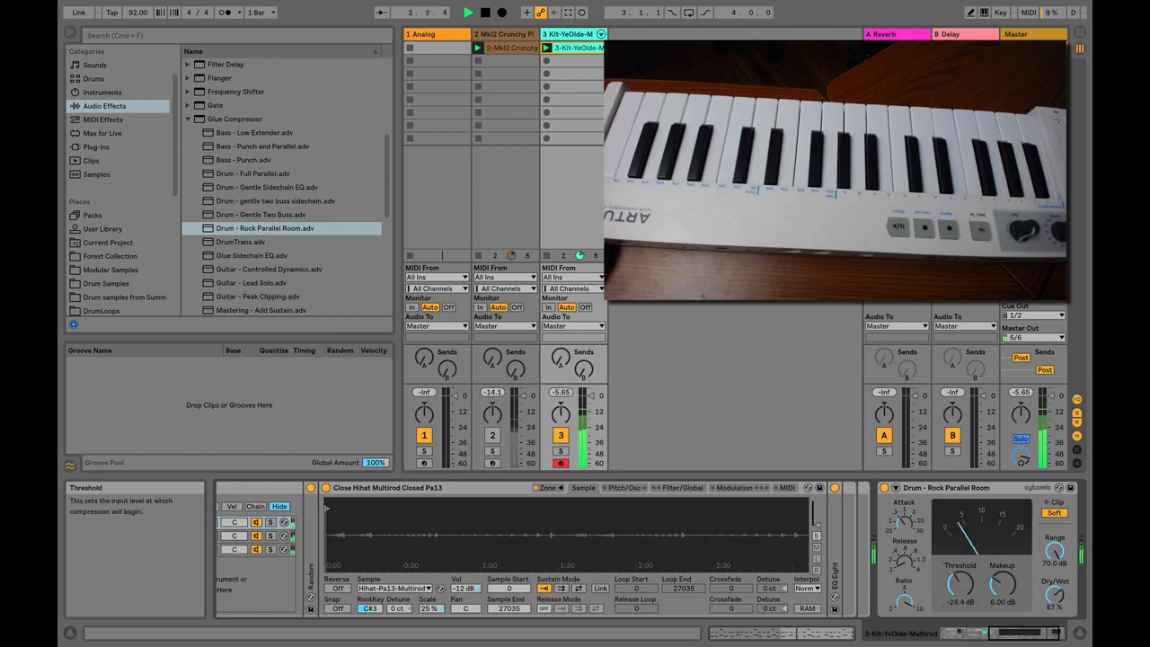
Examine the drum clip's kick notes around the loop in bars 3 and 4, and replay the clip through the compressor
{"action": "double_click", "coordinate": [572, 48]}
{"action": "key", "text": "space"}
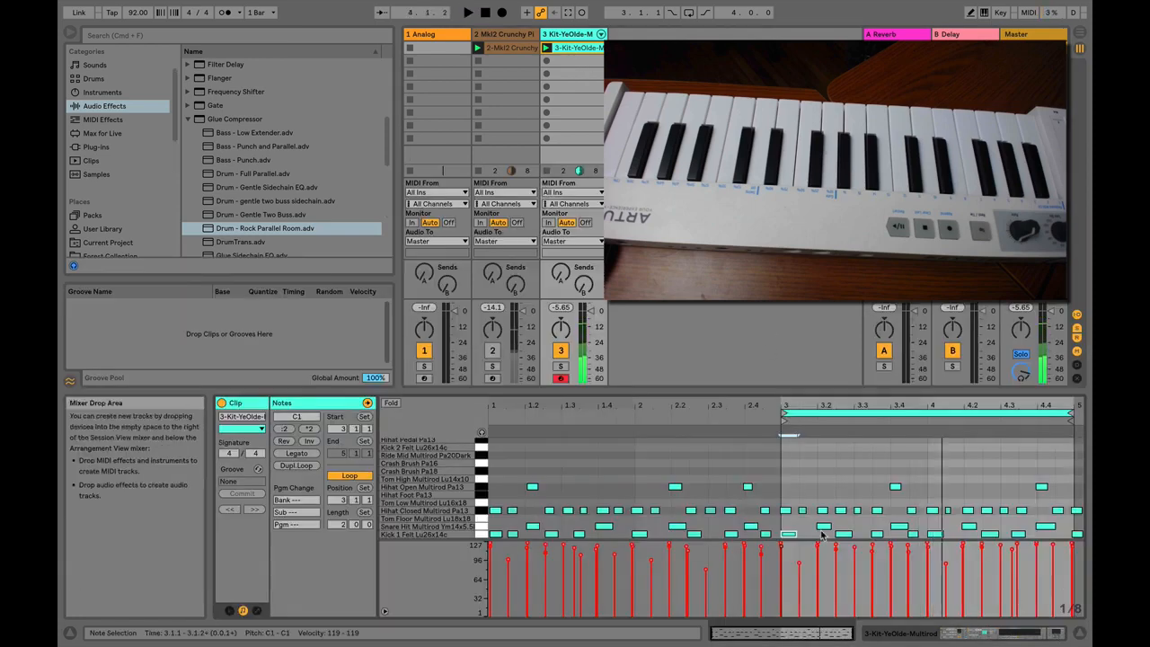
{"action": "left_click", "coordinate": [1078, 537]}
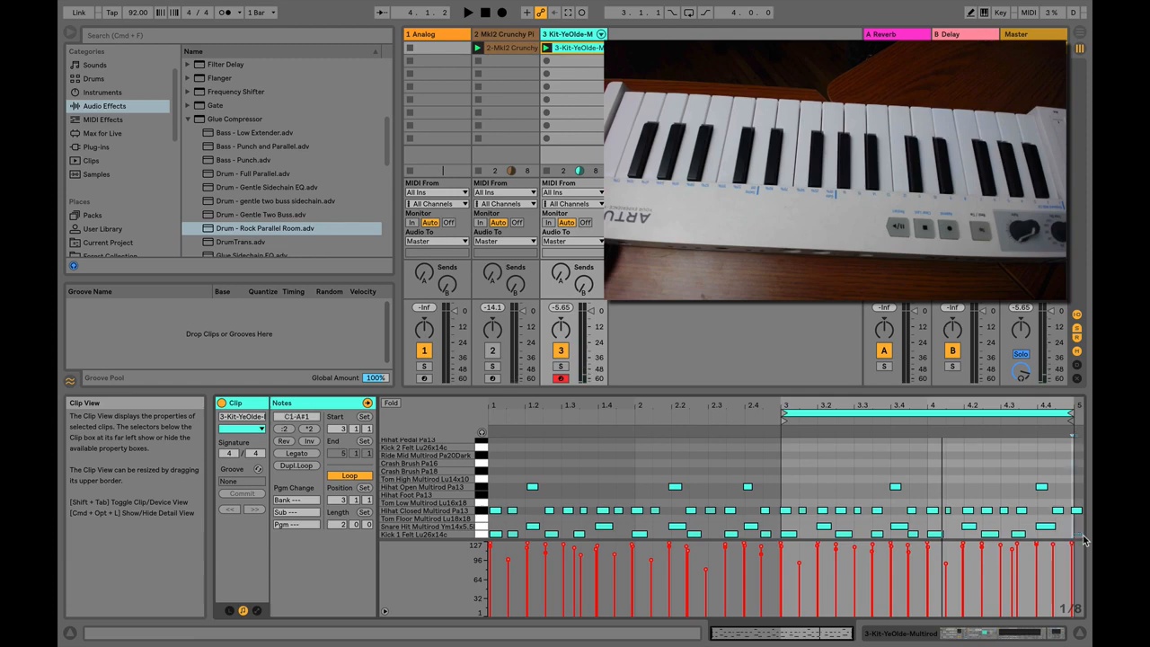
{"action": "key", "text": "space"}
{"action": "key", "text": "shift+Tab"}
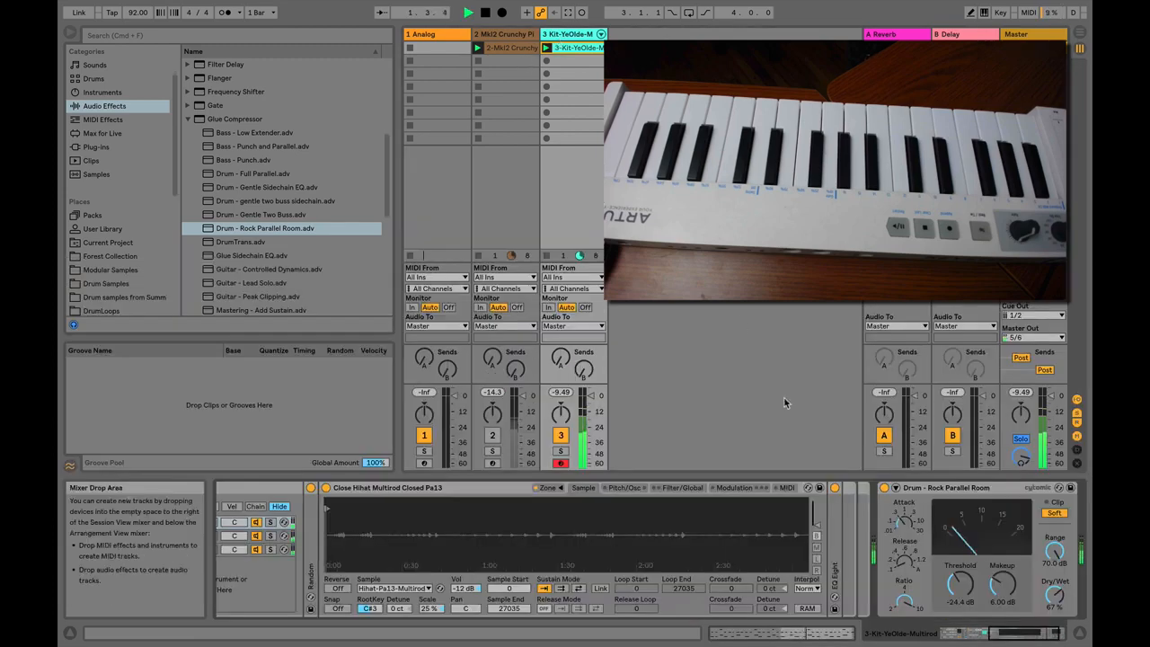
Add a new Velocity MIDI effect in front of the drum kit on track 3
{"action": "scroll", "coordinate": [903, 553], "scroll_direction": "right", "scroll_amount": 3}
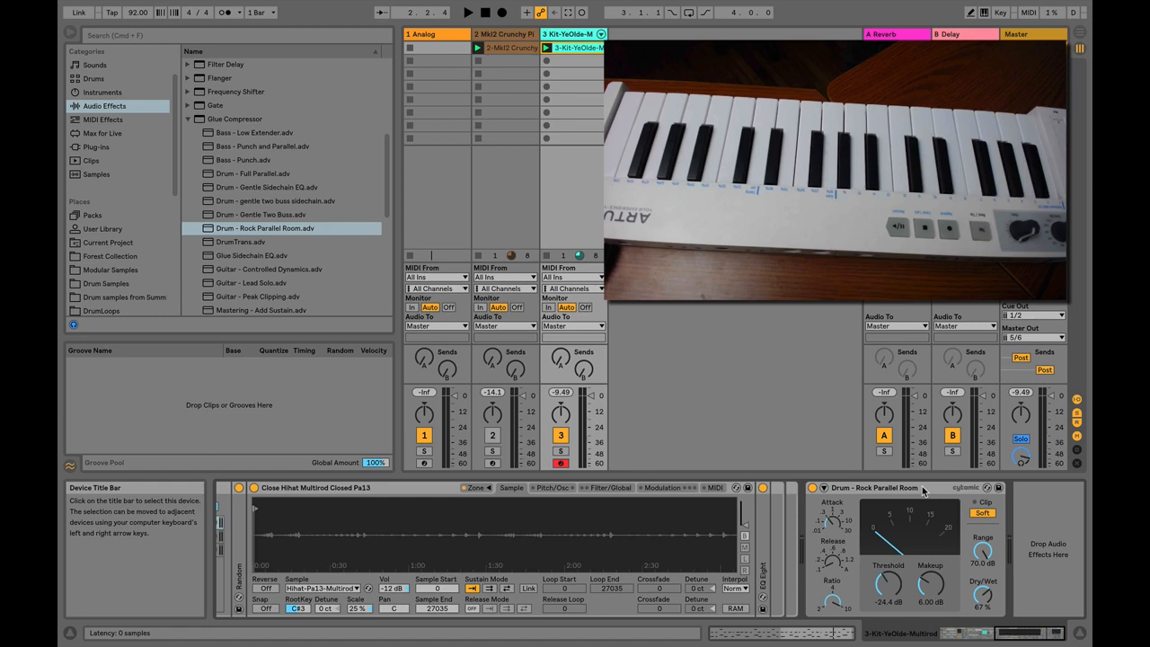
{"action": "scroll", "coordinate": [923, 491], "scroll_direction": "left", "scroll_amount": 10}
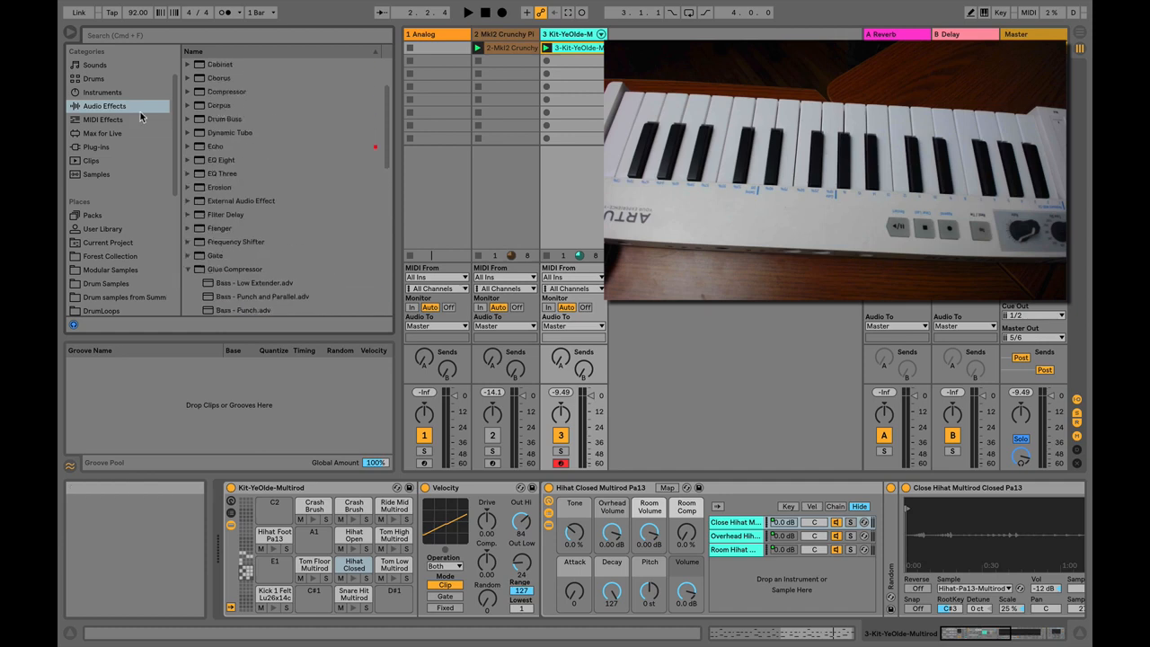
{"action": "left_click", "coordinate": [108, 120]}
{"action": "left_click_drag", "start_coordinate": [221, 164], "coordinate": [226, 519]}
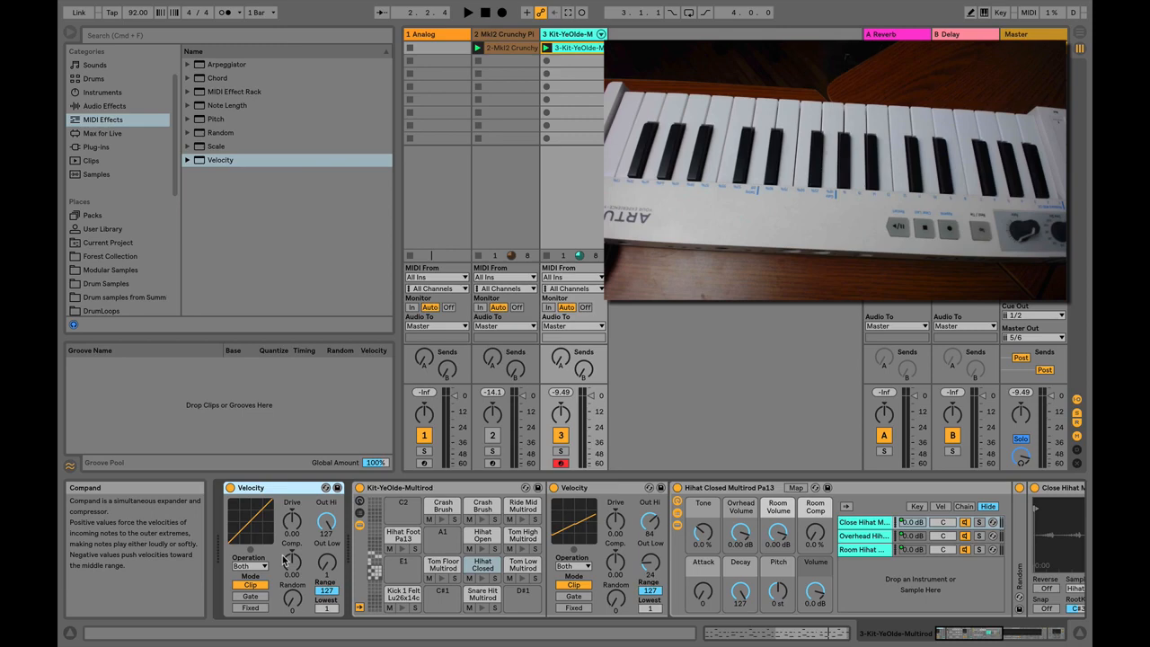
Check the drum clip's note velocities and play the clip with the new Velocity effect before the kit
{"action": "left_click", "coordinate": [584, 49]}
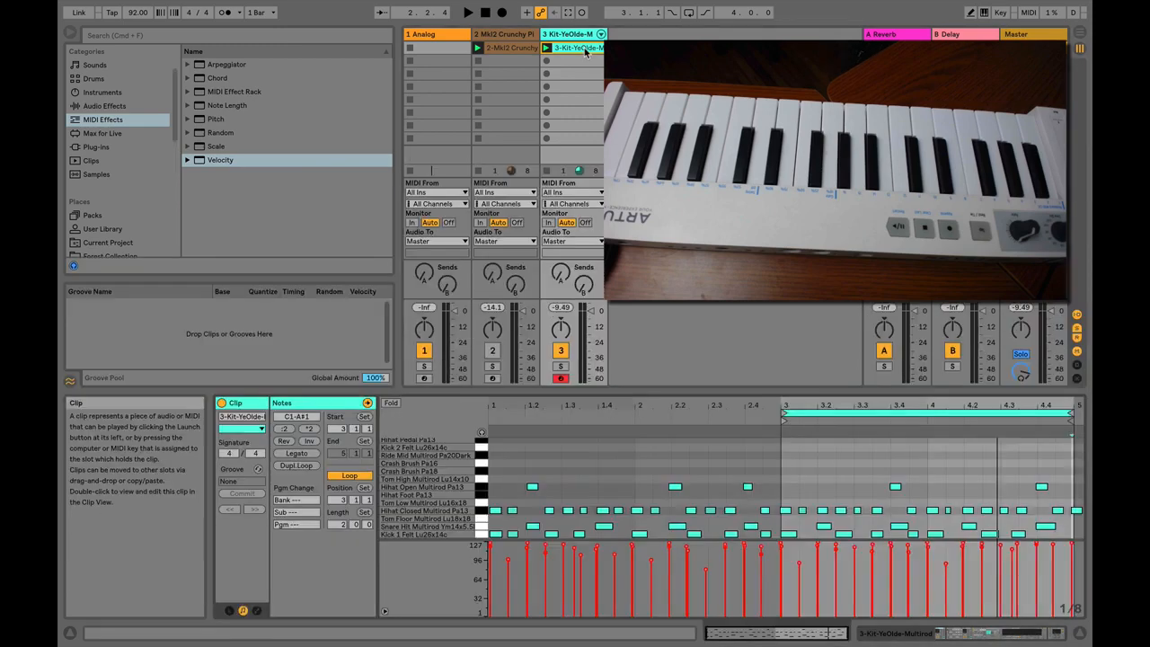
{"action": "left_click", "coordinate": [549, 159]}
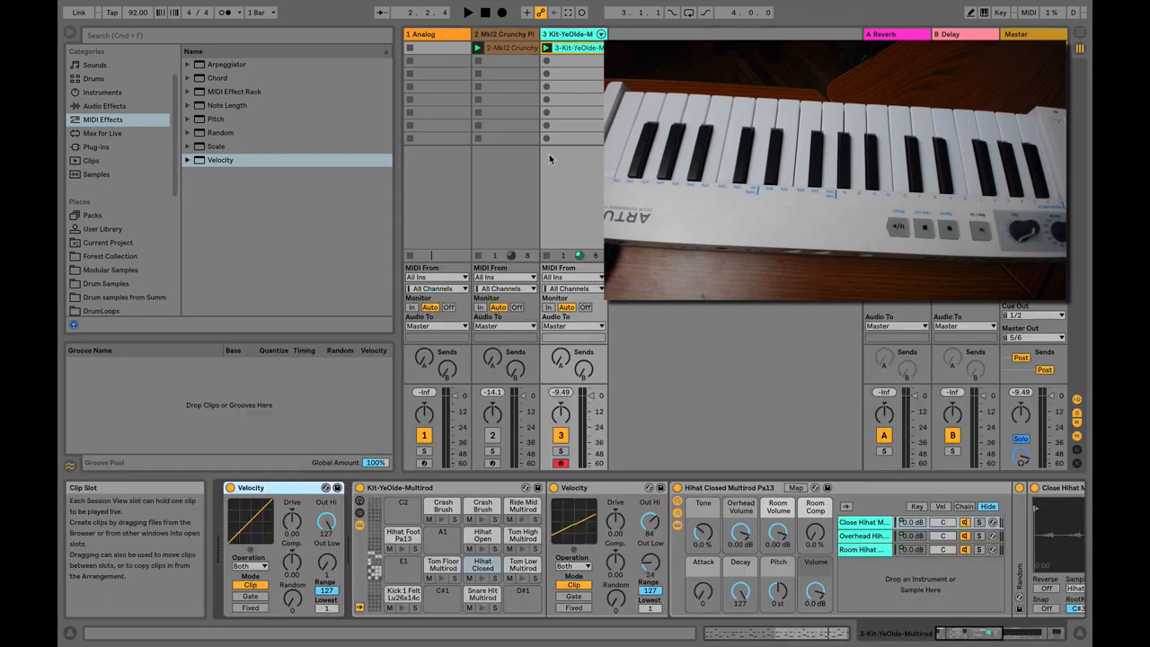
{"action": "key", "text": "space"}
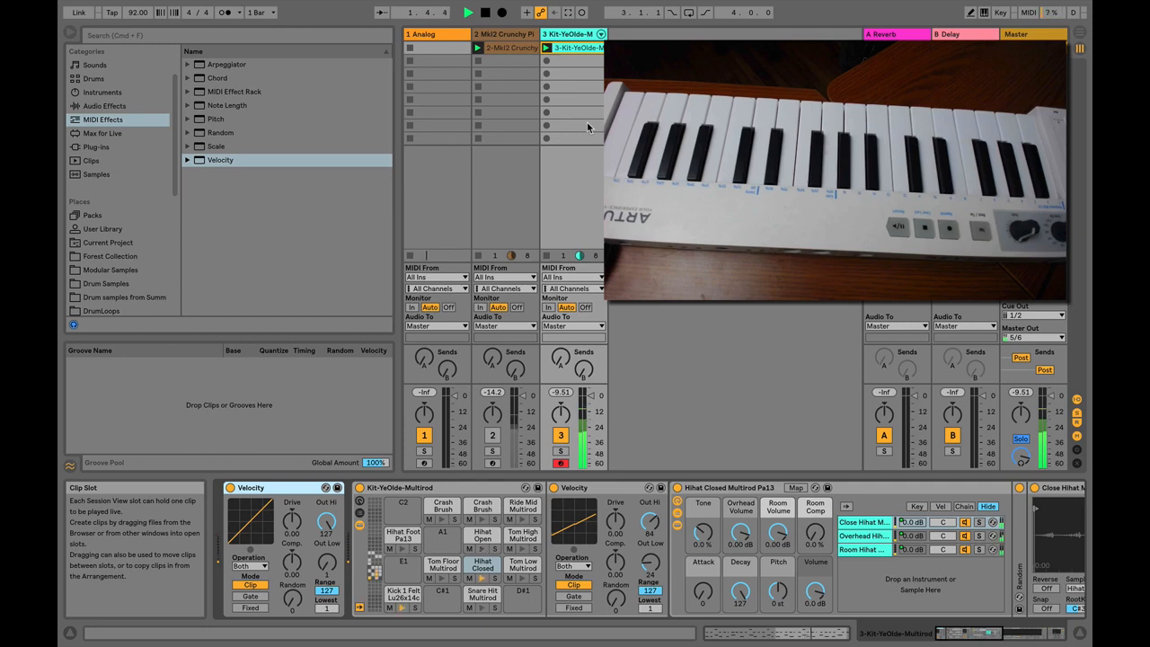
{"action": "key", "text": "space"}
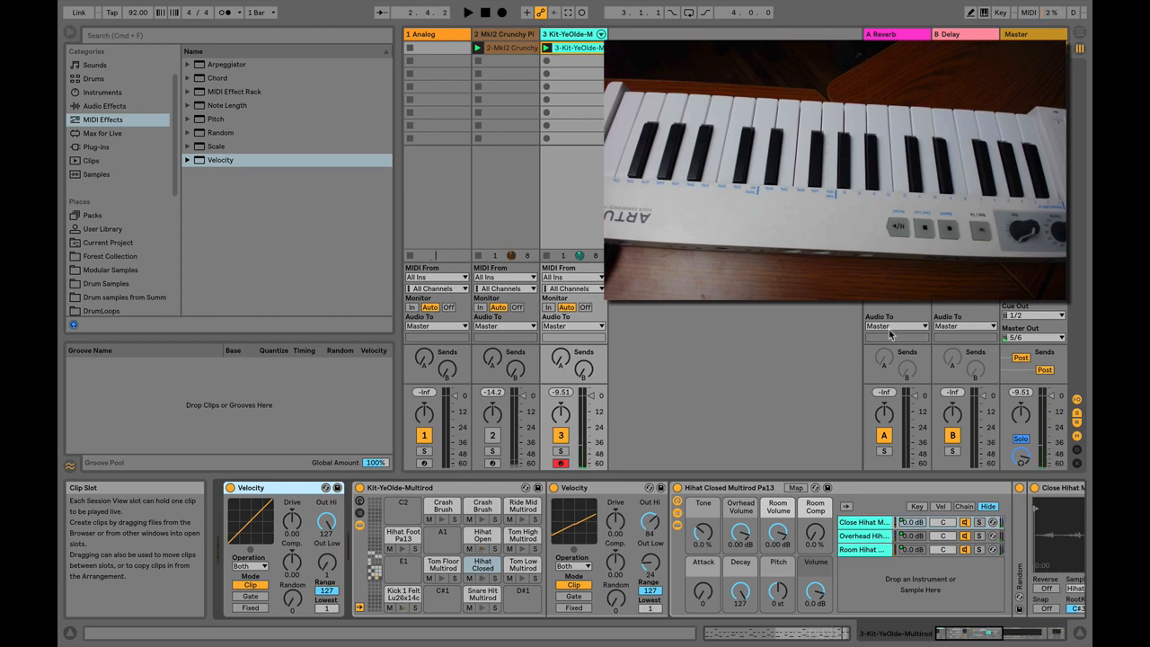
Examine the Drum - Rock Parallel Room compressor and its compression meter at the end of the drum track's device chain
{"action": "scroll", "coordinate": [645, 516], "scroll_direction": "right", "scroll_amount": 10}
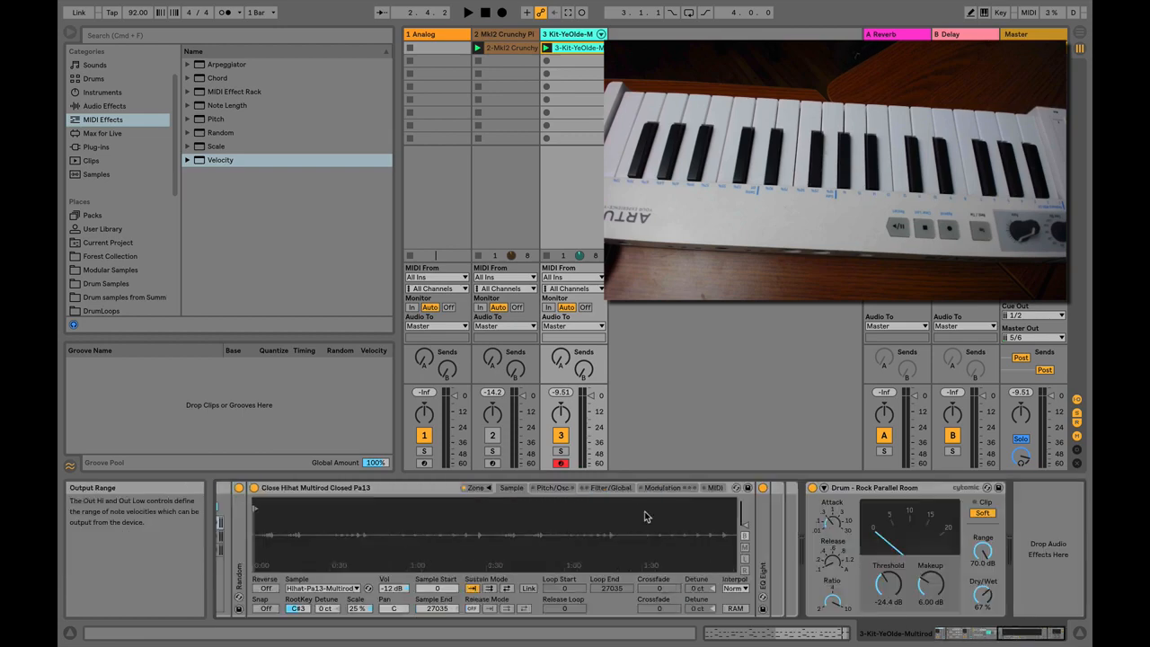
{"action": "left_click", "coordinate": [911, 489]}
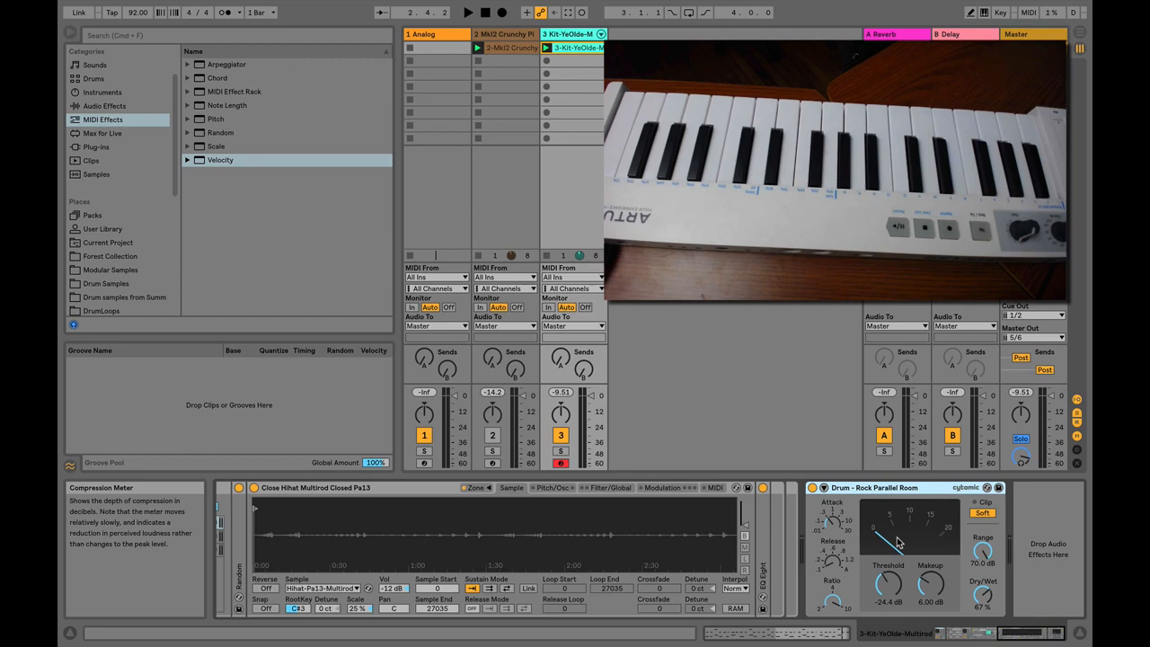
{"action": "scroll", "coordinate": [898, 542], "scroll_direction": "left", "scroll_amount": 10}
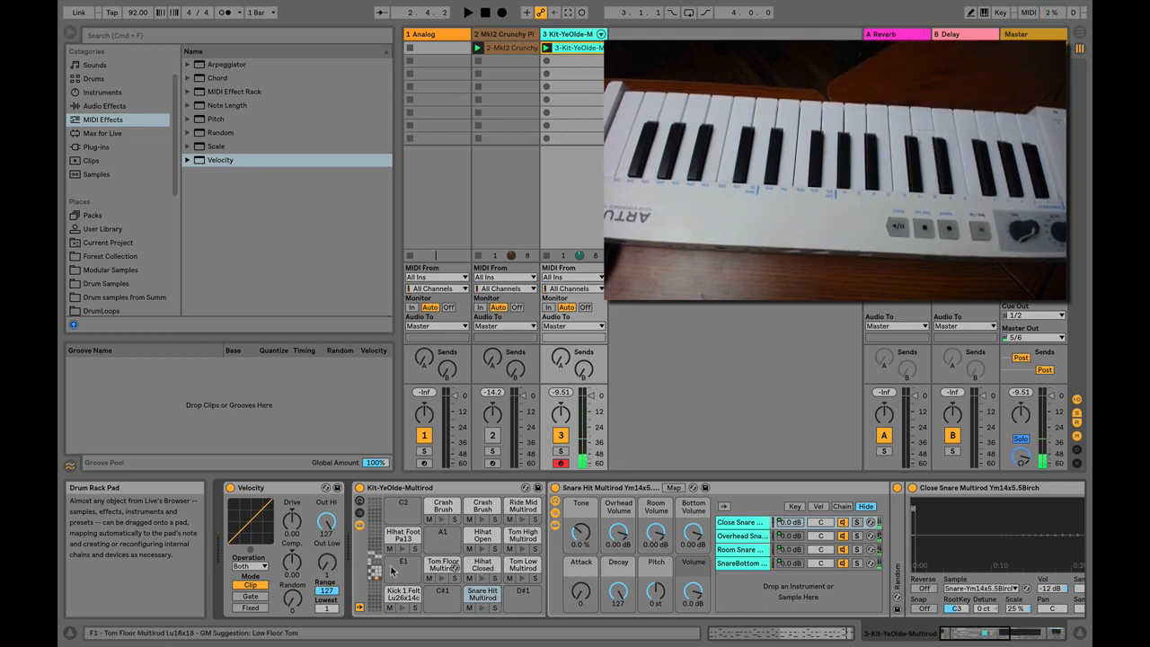
Raise Random to 33 on the Velocity effect before the drum kit, auditioning it with the drum clip playing
{"action": "left_click_drag", "start_coordinate": [292, 598], "coordinate": [292, 563]}
{"action": "key", "text": "space"}
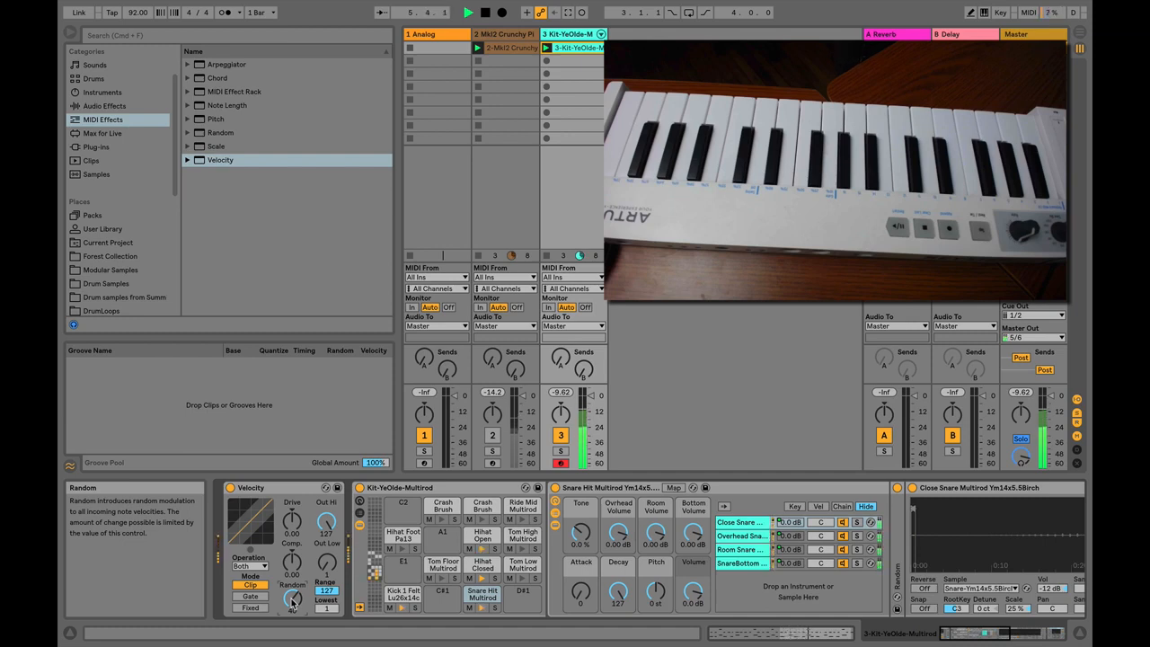
{"action": "key", "text": "space"}
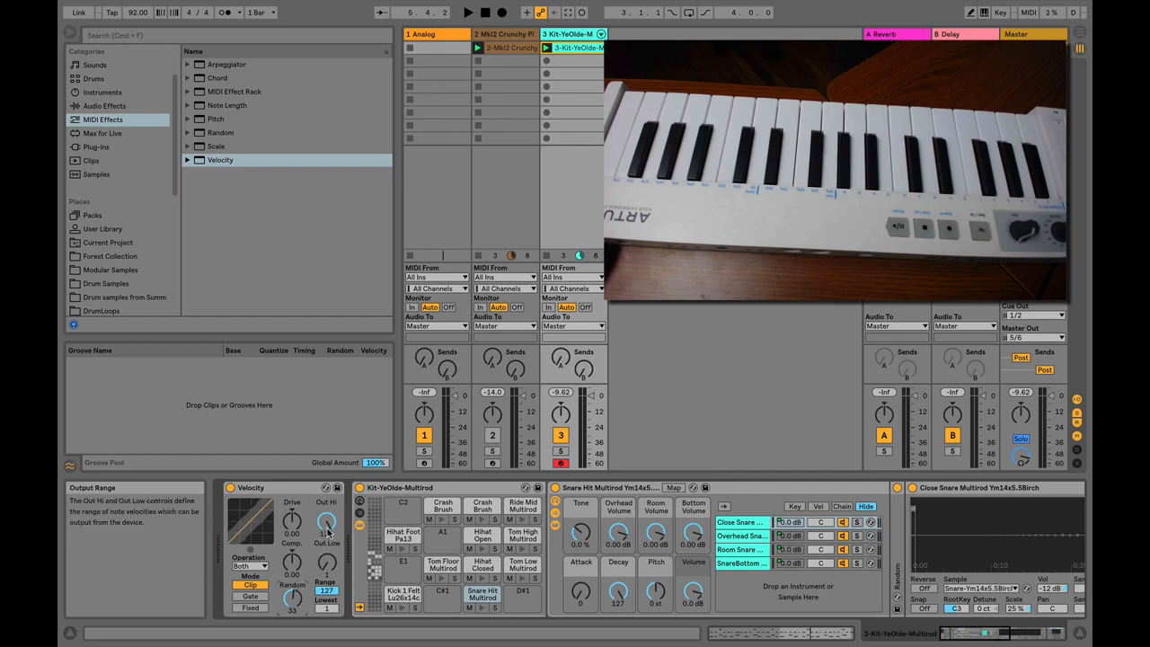
Set Out Hi to 103 and Random to 34 on the Velocity effect before the drum kit
{"action": "mouse_move", "coordinate": [328, 532]}
{"action": "left_mouse_down"}
{"action": "mouse_move", "coordinate": [328, 560]}
{"action": "mouse_move", "coordinate": [328, 520]}
{"action": "left_mouse_up"}
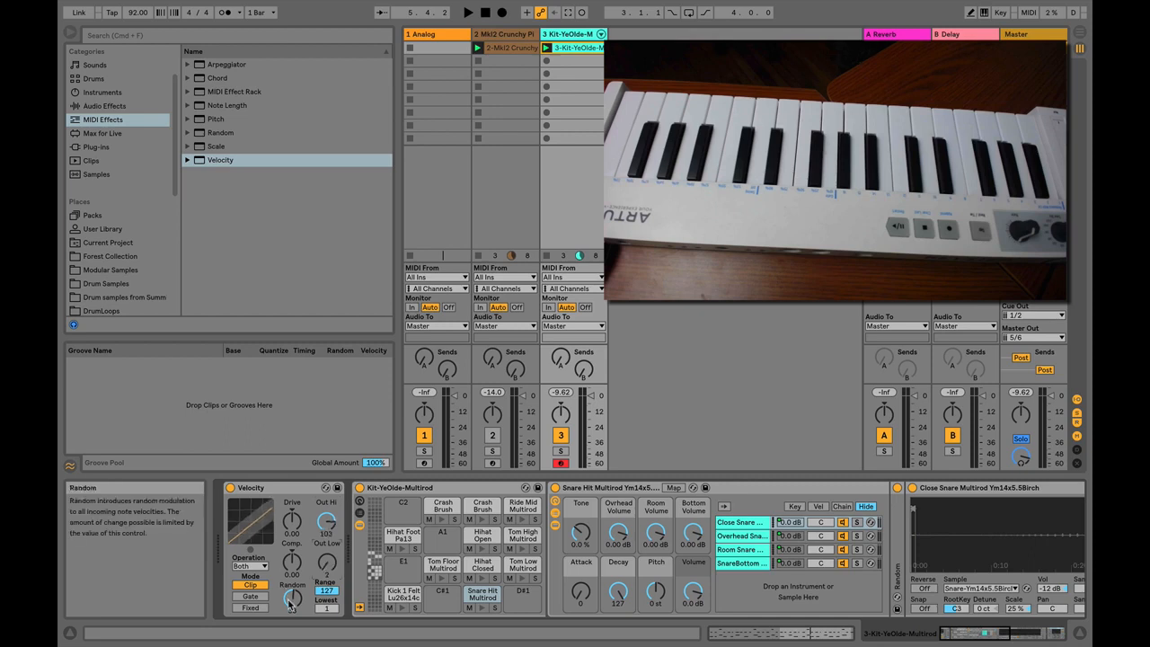
{"action": "mouse_move", "coordinate": [292, 600]}
{"action": "left_mouse_down"}
{"action": "mouse_move", "coordinate": [292, 622]}
{"action": "mouse_move", "coordinate": [292, 585]}
{"action": "left_mouse_up"}
{"action": "left_click_drag", "start_coordinate": [292, 597], "coordinate": [292, 596]}
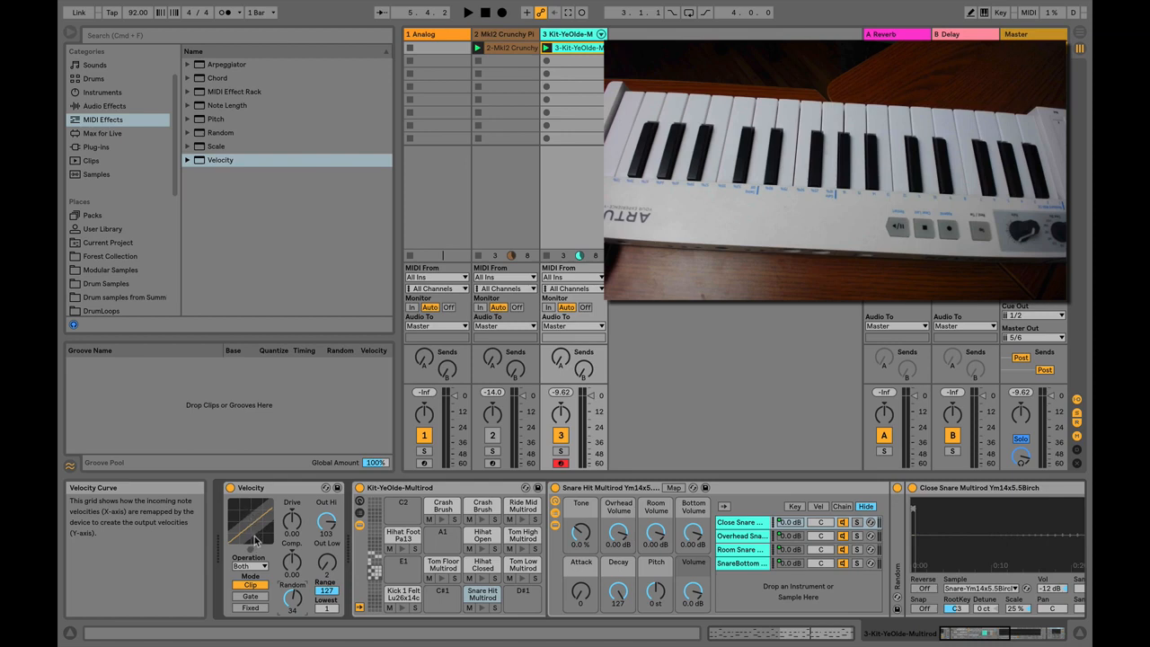
Play the drum clip while setting the Velocity effect's Comp. to -0.17 and Out Low to 24
{"action": "key", "text": "space"}
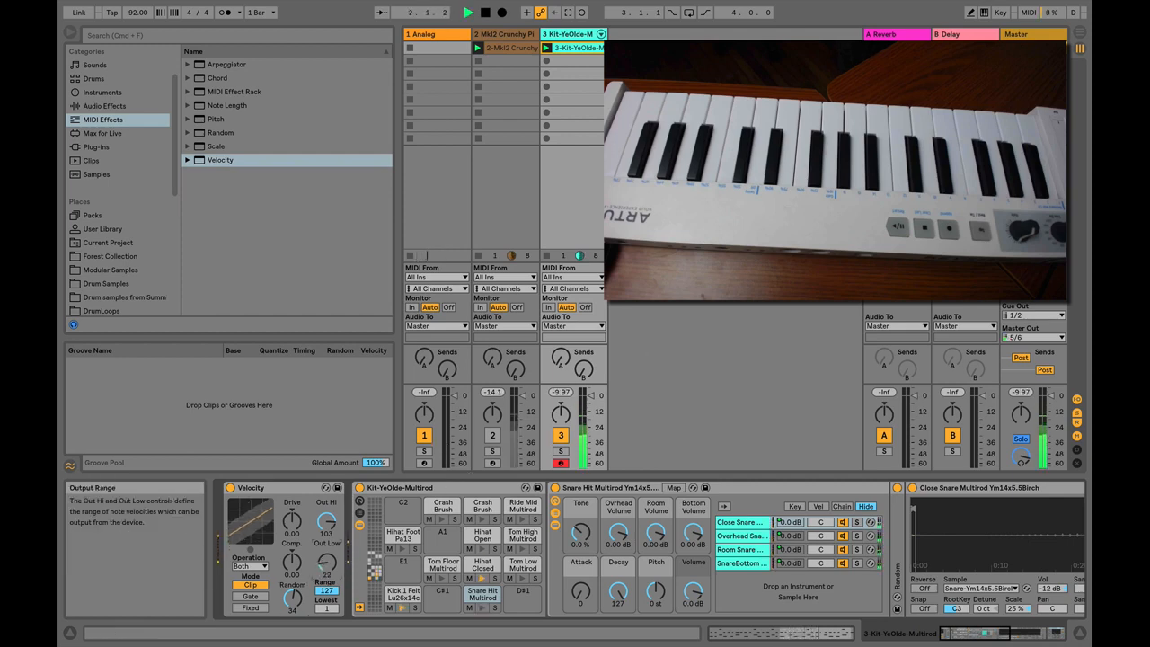
{"action": "left_click_drag", "start_coordinate": [292, 564], "coordinate": [292, 576]}
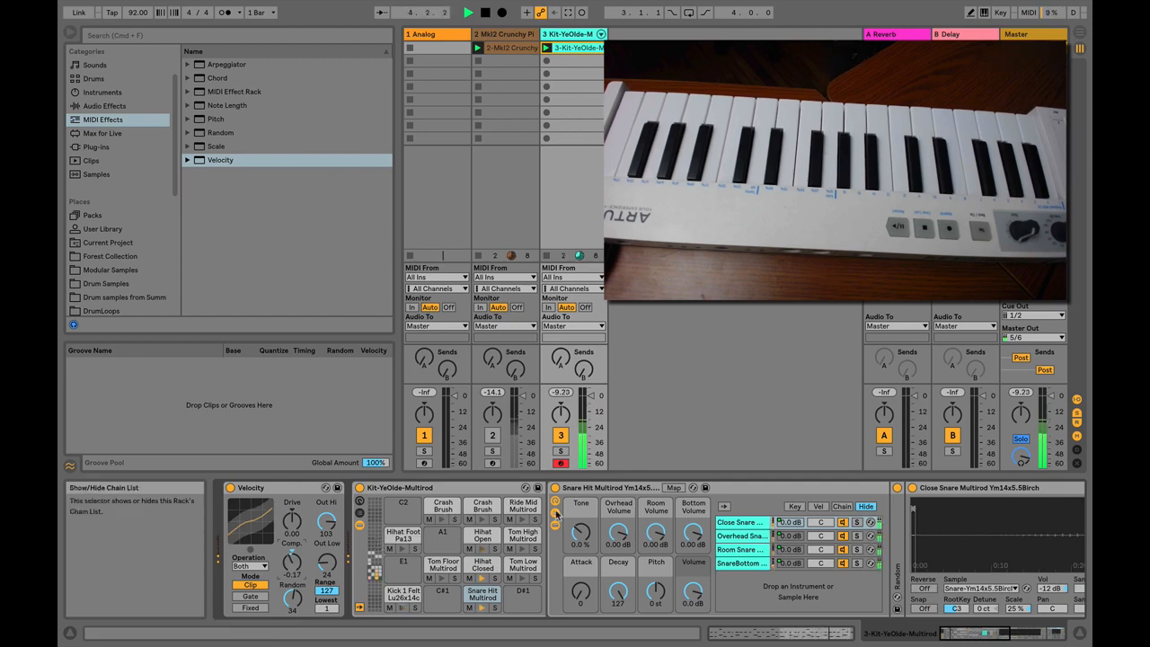
{"action": "key", "text": "space"}
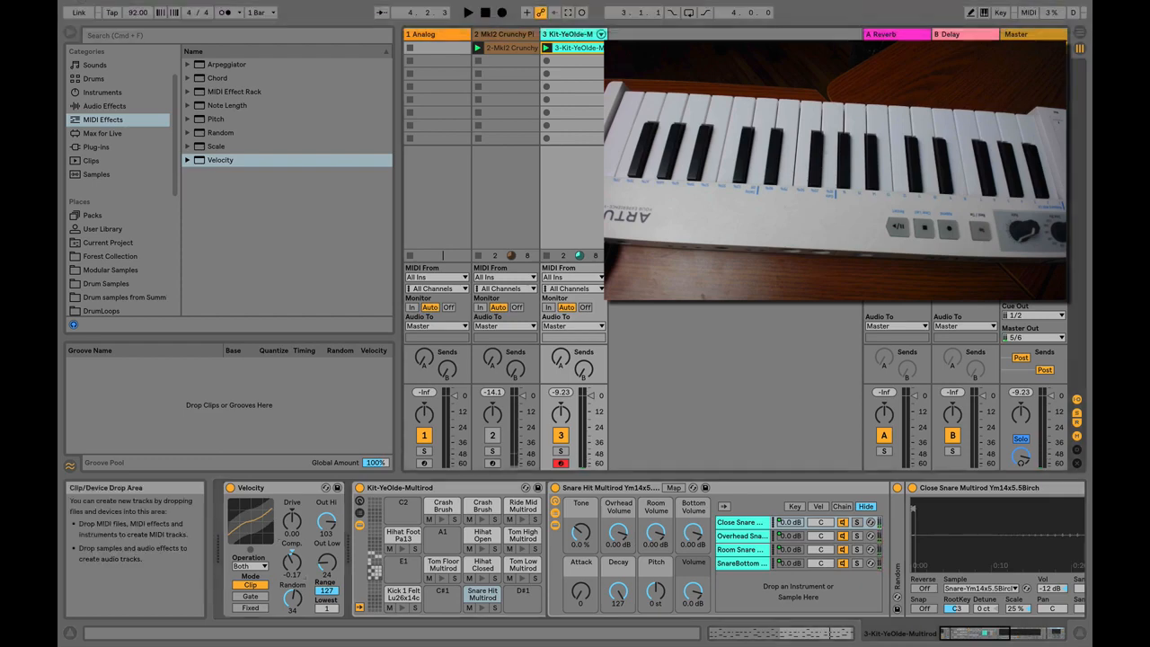
Examine the drum clip's notes and their velocities in the loop over bars 3 and 4
{"action": "left_click", "coordinate": [594, 100]}
{"action": "left_click", "coordinate": [572, 50]}
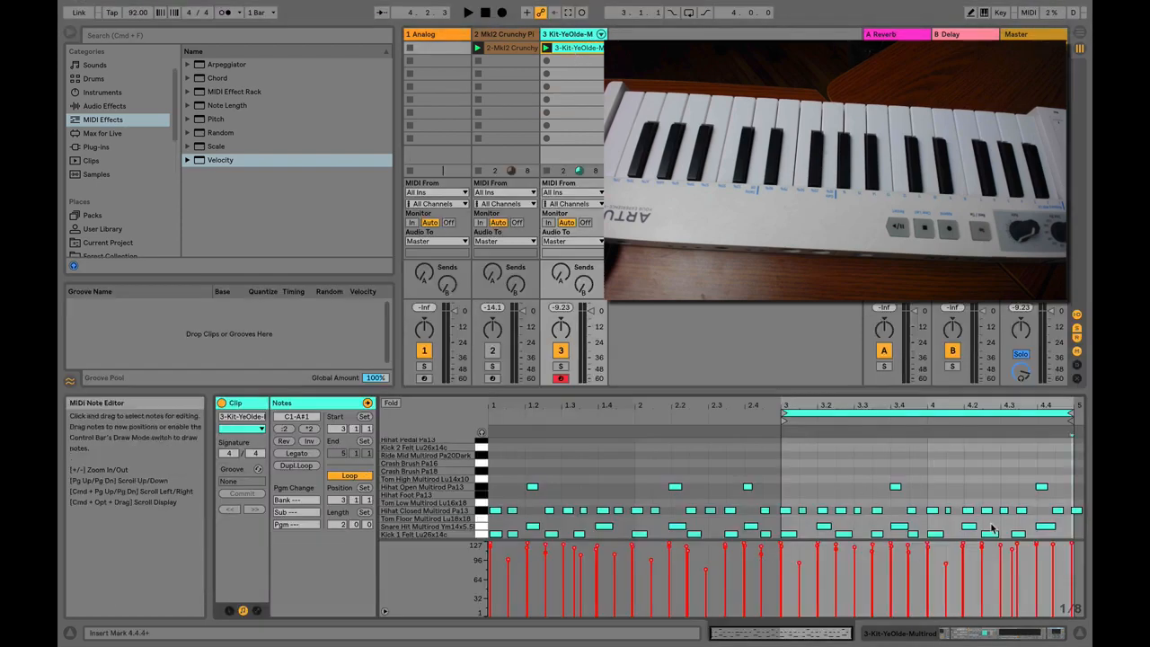
Activate the Crunchy Piano track, play its clip together with the drum clip, select the piano track, and stop playback
{"action": "left_click", "coordinate": [719, 140]}
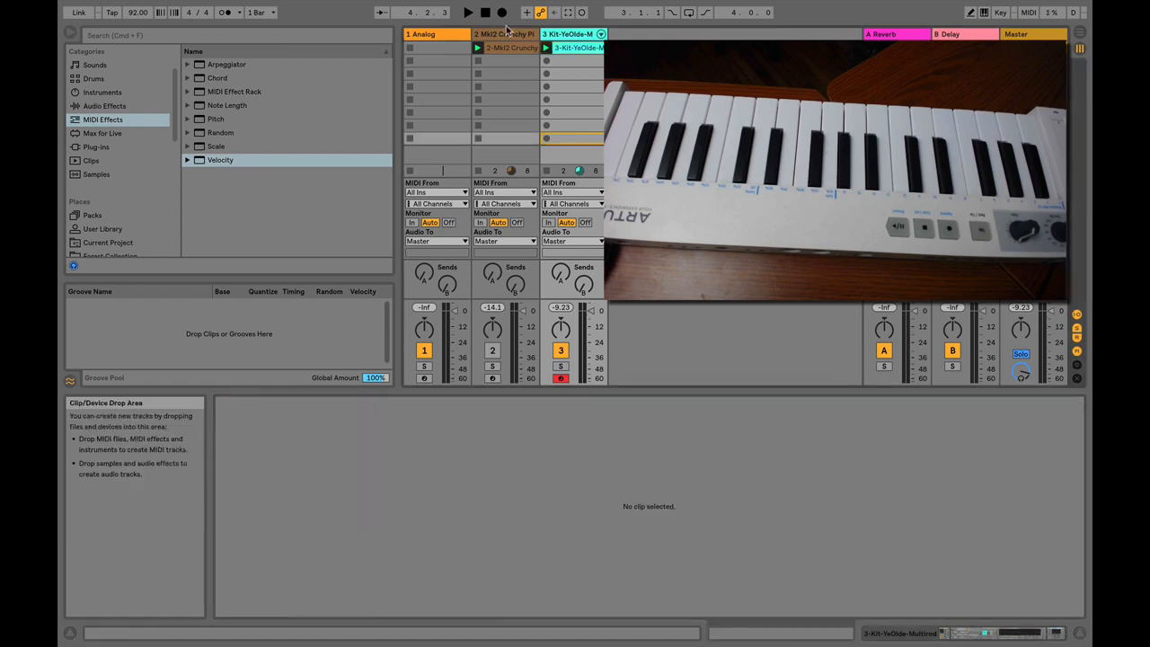
{"action": "key", "text": "space"}
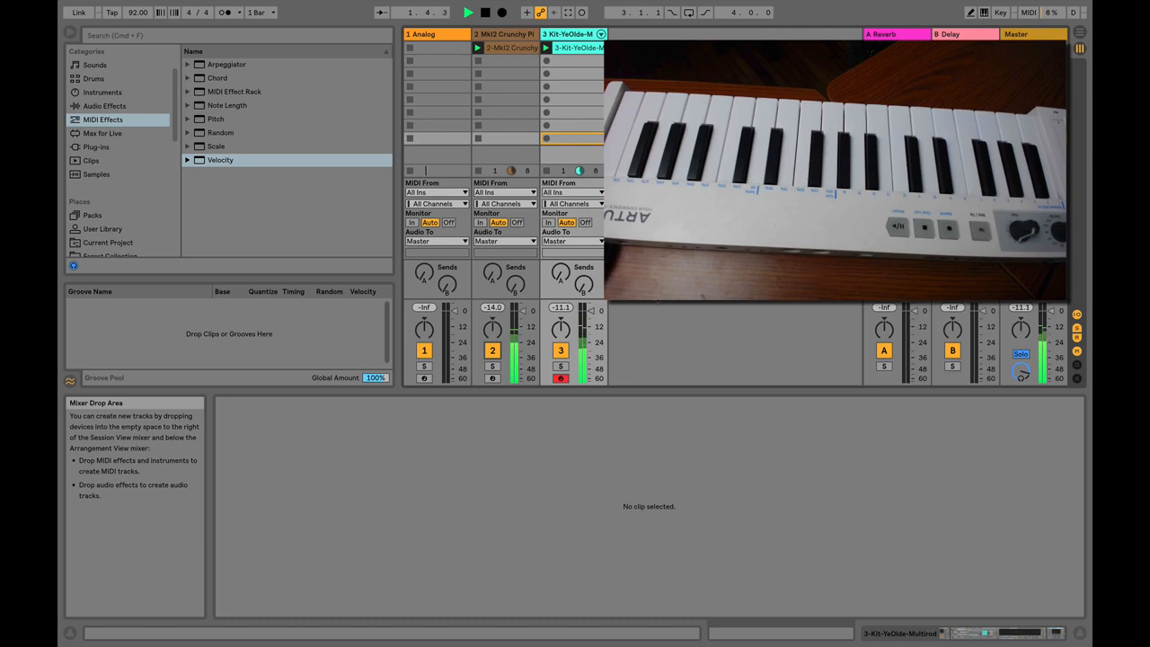
{"action": "left_click", "coordinate": [514, 36]}
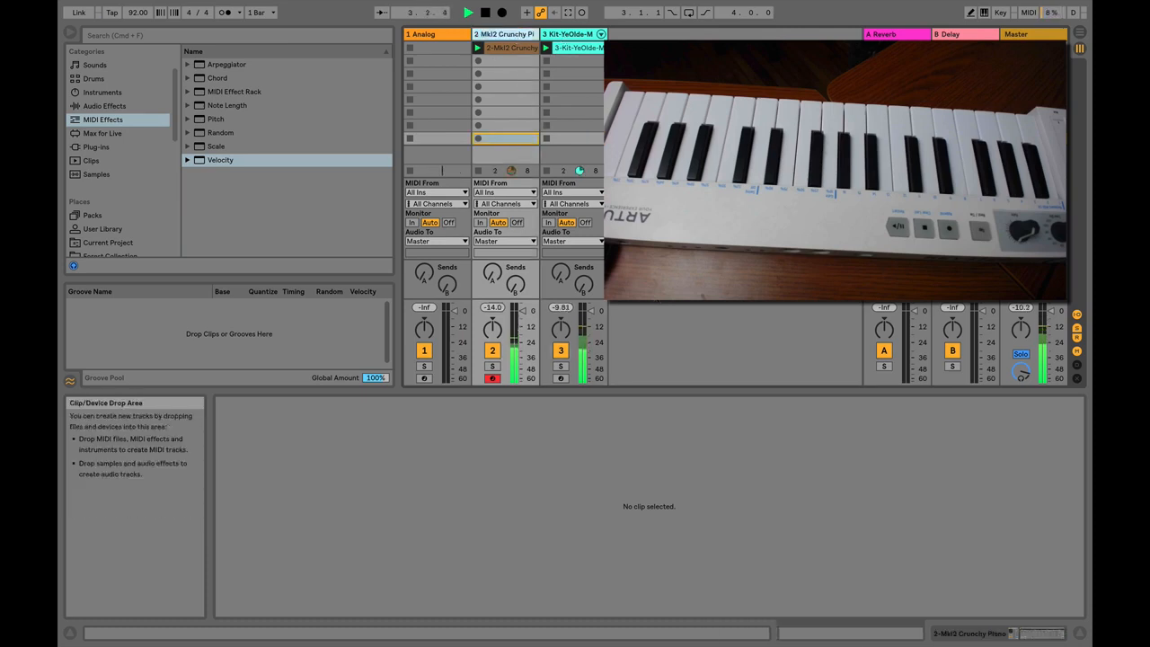
{"action": "key", "text": "space"}
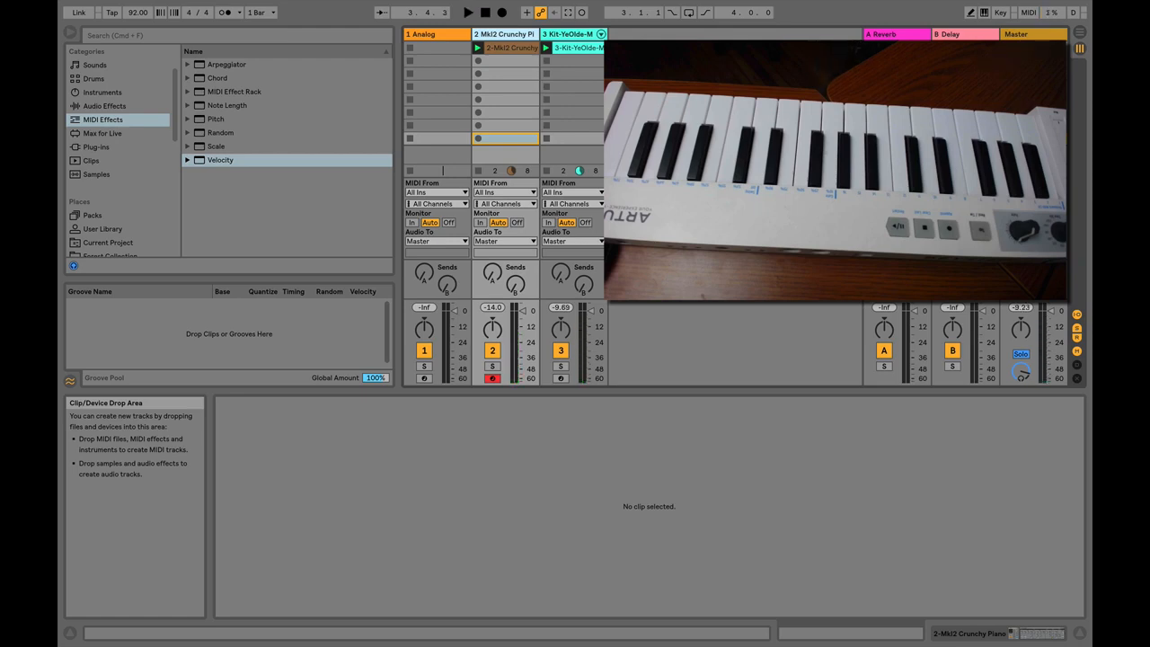
Review the velocity markers of the drum clip on track 3
{"action": "left_click", "coordinate": [223, 182]}
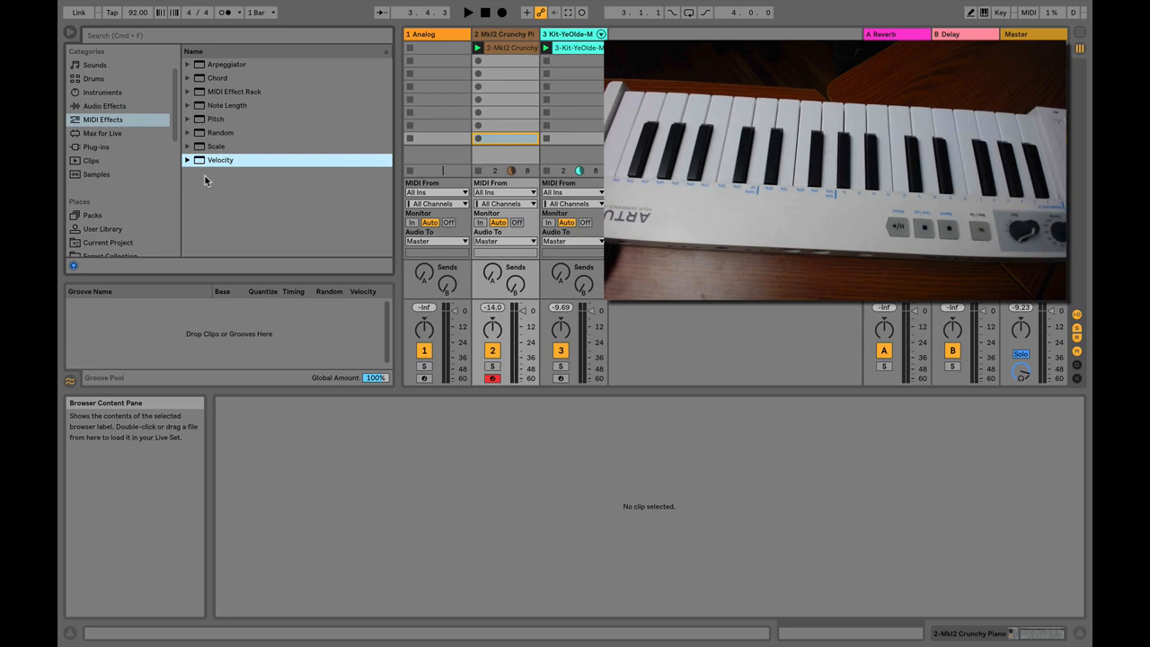
{"action": "left_click", "coordinate": [575, 47]}
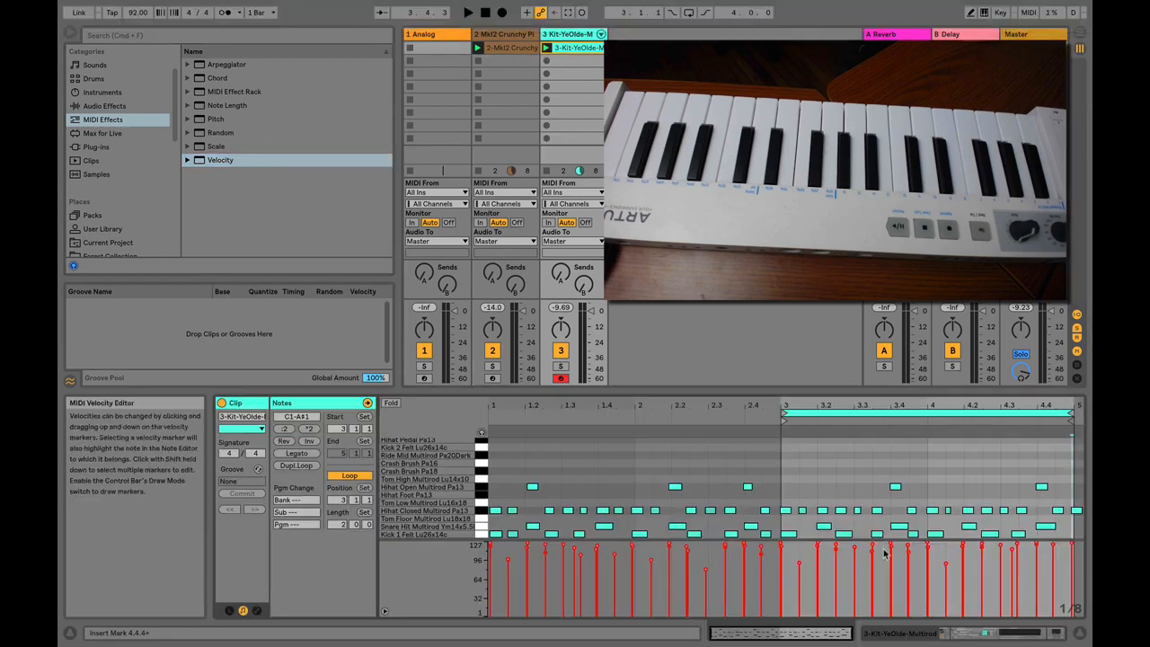